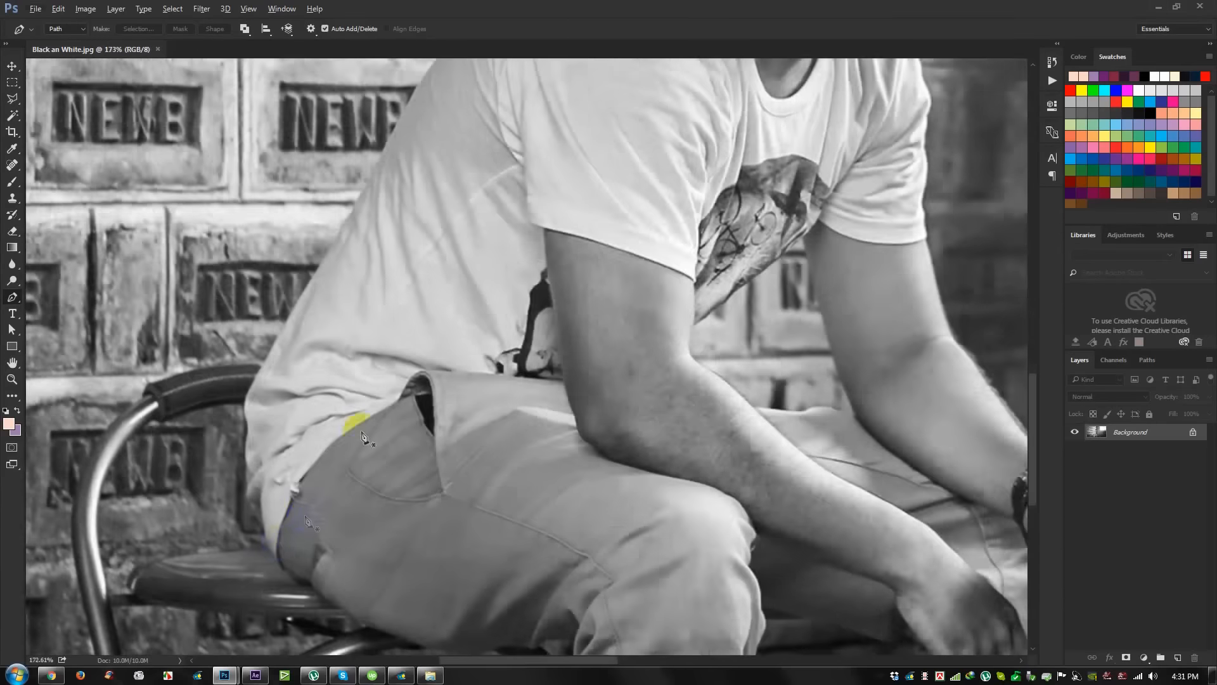
Start a Pen tool path at the foot of the chair's rear leg and trace the outer edge of the frame upward.
{"action": "left_click_drag", "start_coordinate": [500, 501], "coordinate": [563, 269]}
{"action": "left_click_drag", "start_coordinate": [445, 561], "coordinate": [660, 394]}
{"action": "scroll", "coordinate": [437, 425], "scroll_direction": "up", "scroll_amount": 4}
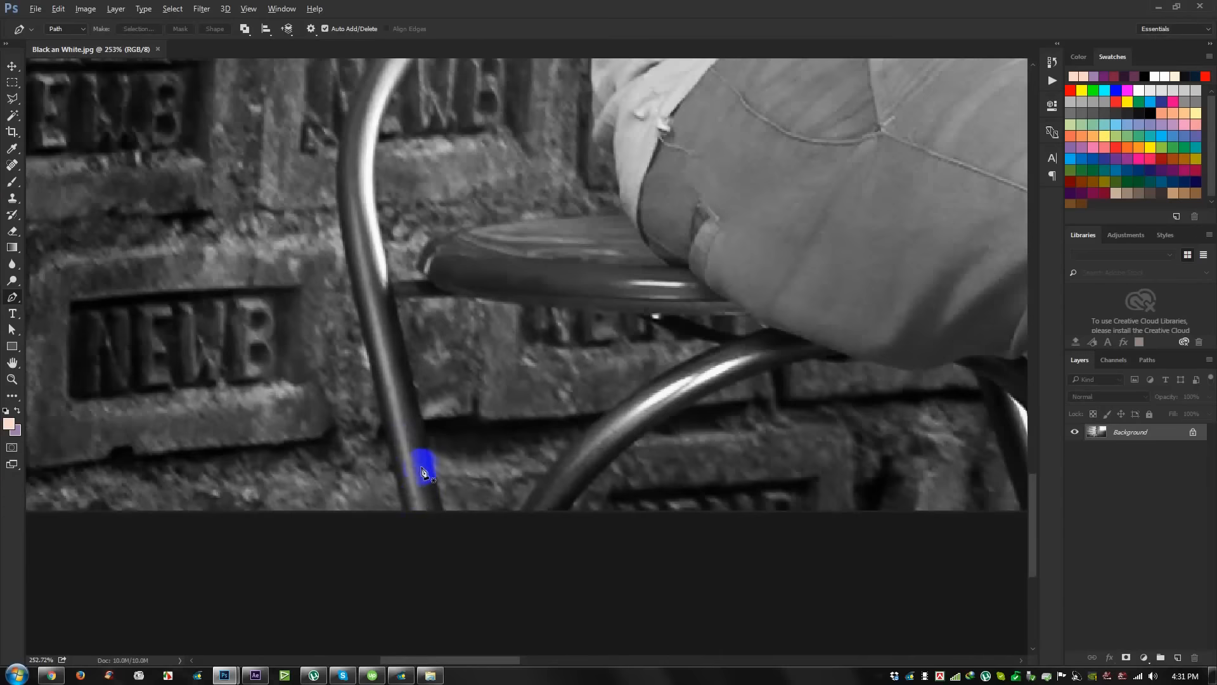
{"action": "left_click", "coordinate": [404, 511]}
{"action": "left_click_drag", "start_coordinate": [347, 253], "coordinate": [339, 201]}
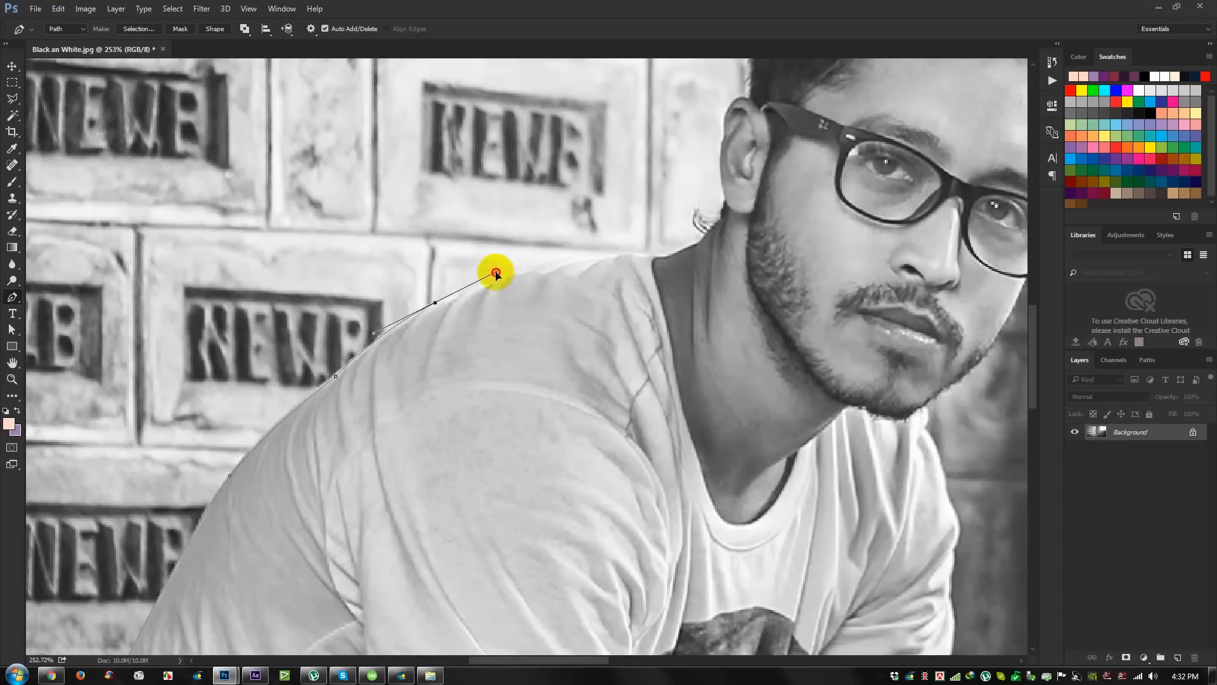
Continue the path around the man's shoulder and head, then down the far sleeve, arm and hand to the knee.
{"action": "left_click_drag", "start_coordinate": [627, 256], "coordinate": [662, 254]}
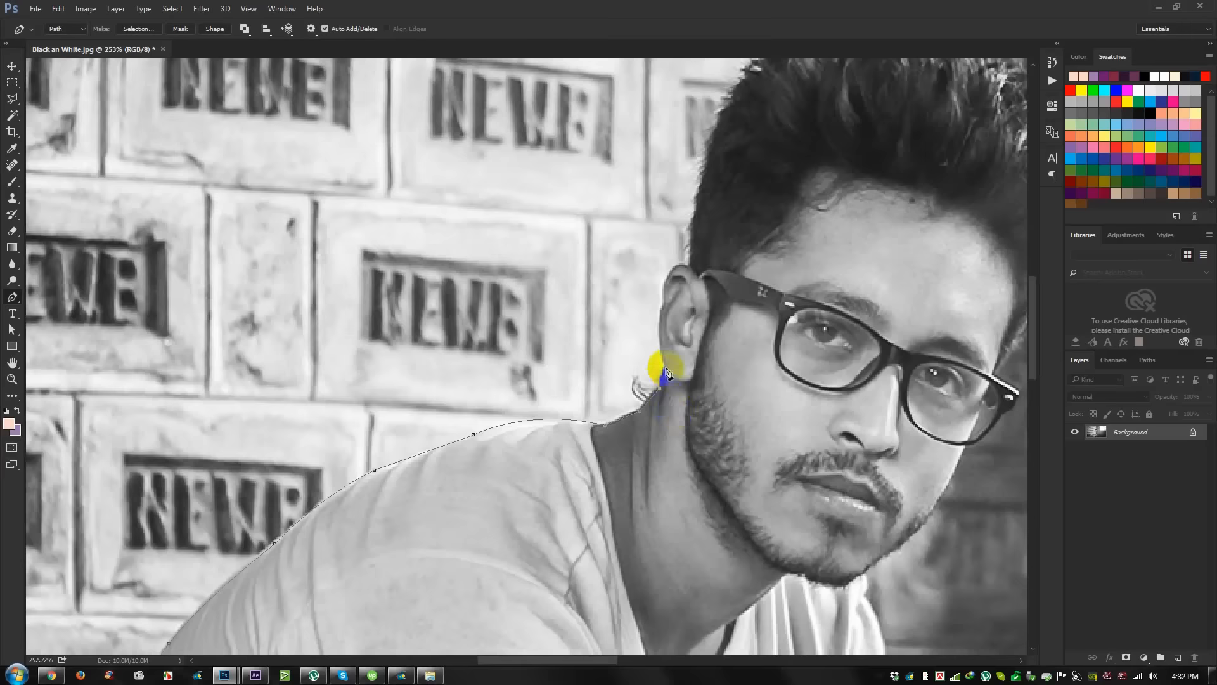
{"action": "left_click_drag", "start_coordinate": [663, 359], "coordinate": [693, 364]}
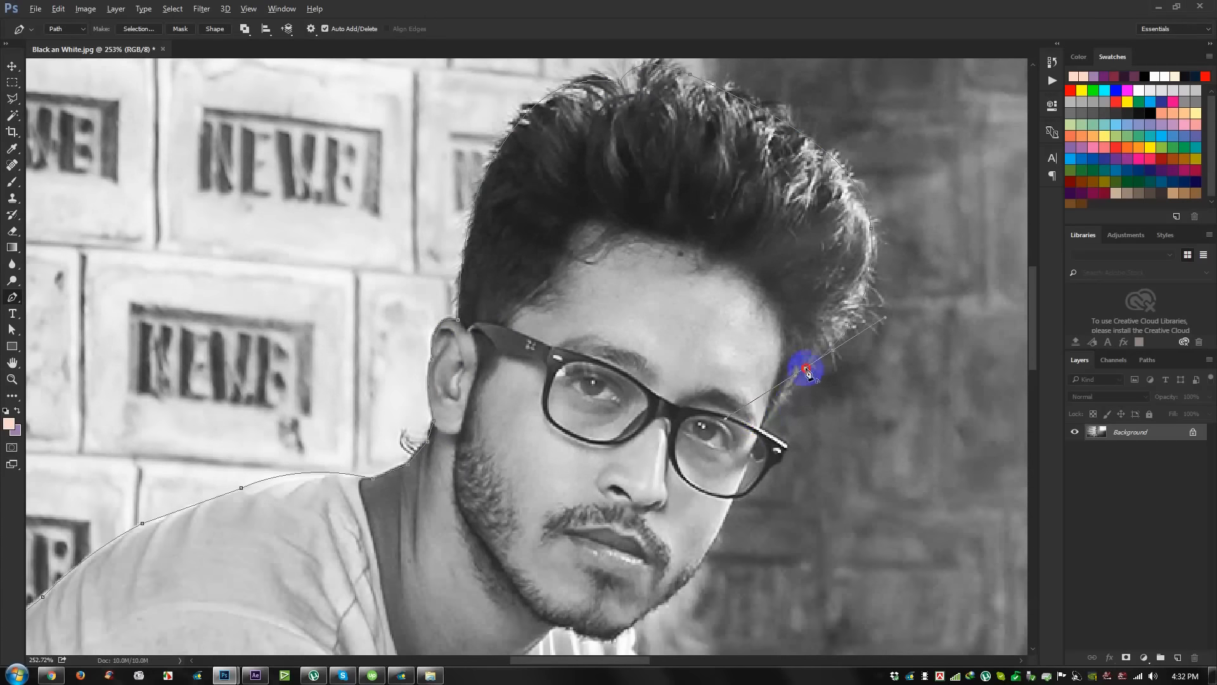
{"action": "left_click_drag", "start_coordinate": [777, 449], "coordinate": [783, 469]}
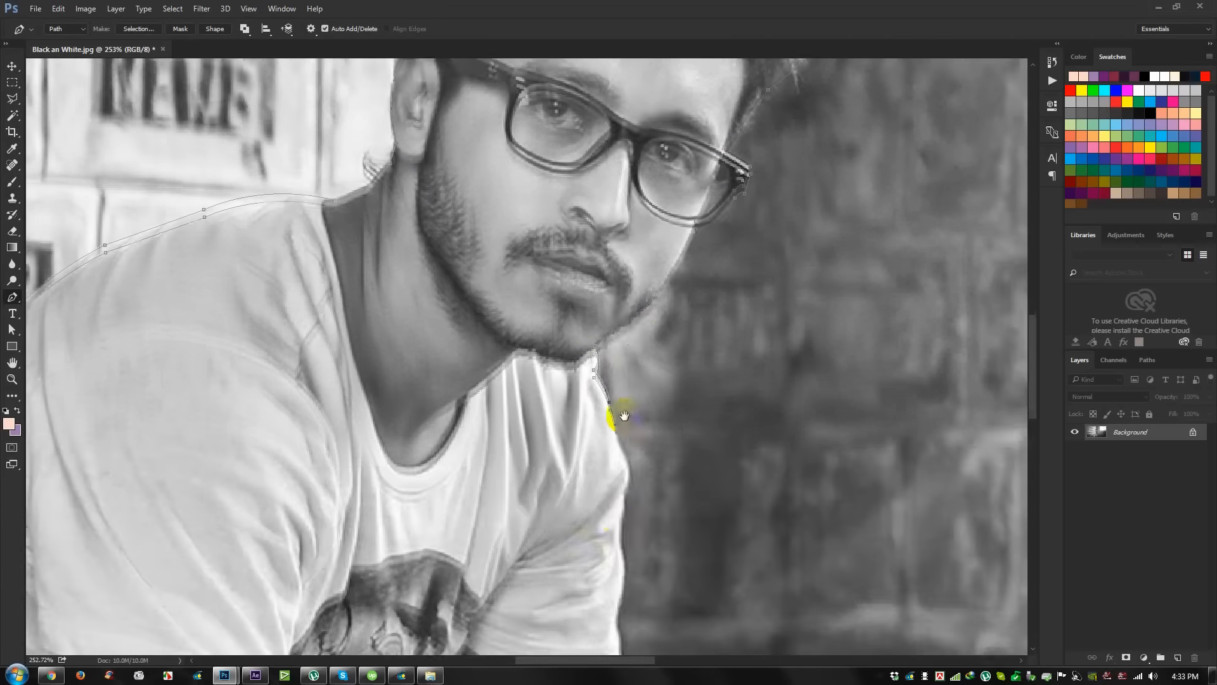
{"action": "left_click_drag", "start_coordinate": [620, 493], "coordinate": [621, 522]}
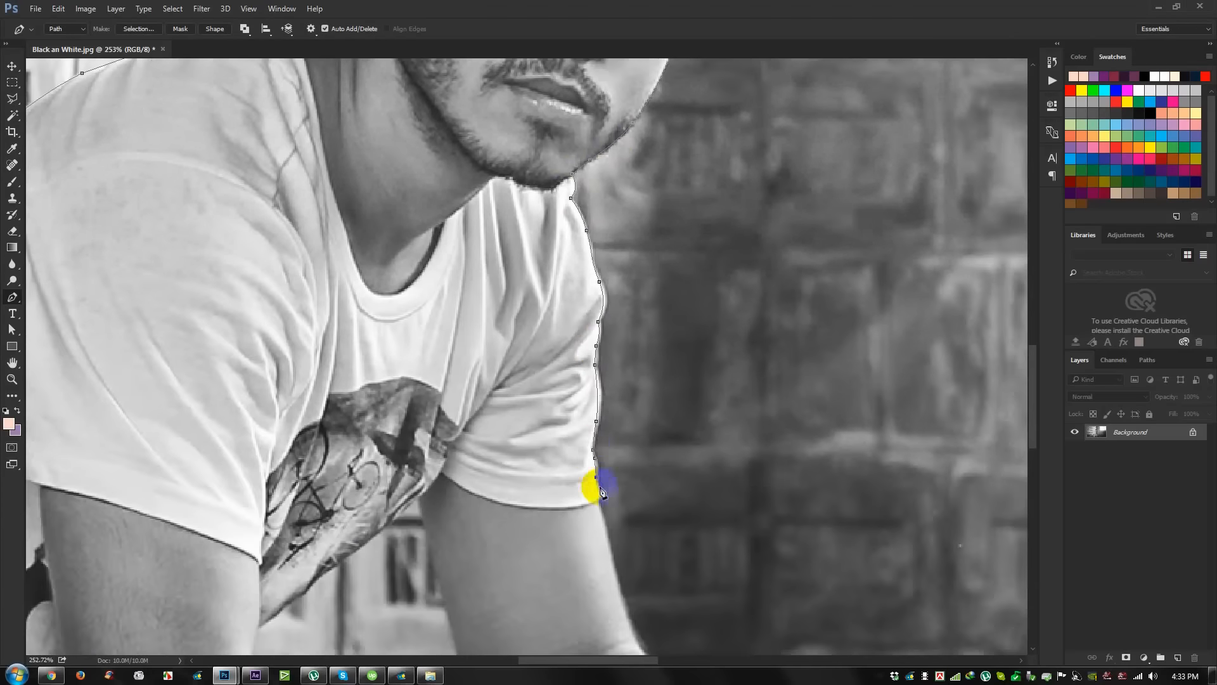
{"action": "left_click_drag", "start_coordinate": [513, 313], "coordinate": [558, 374]}
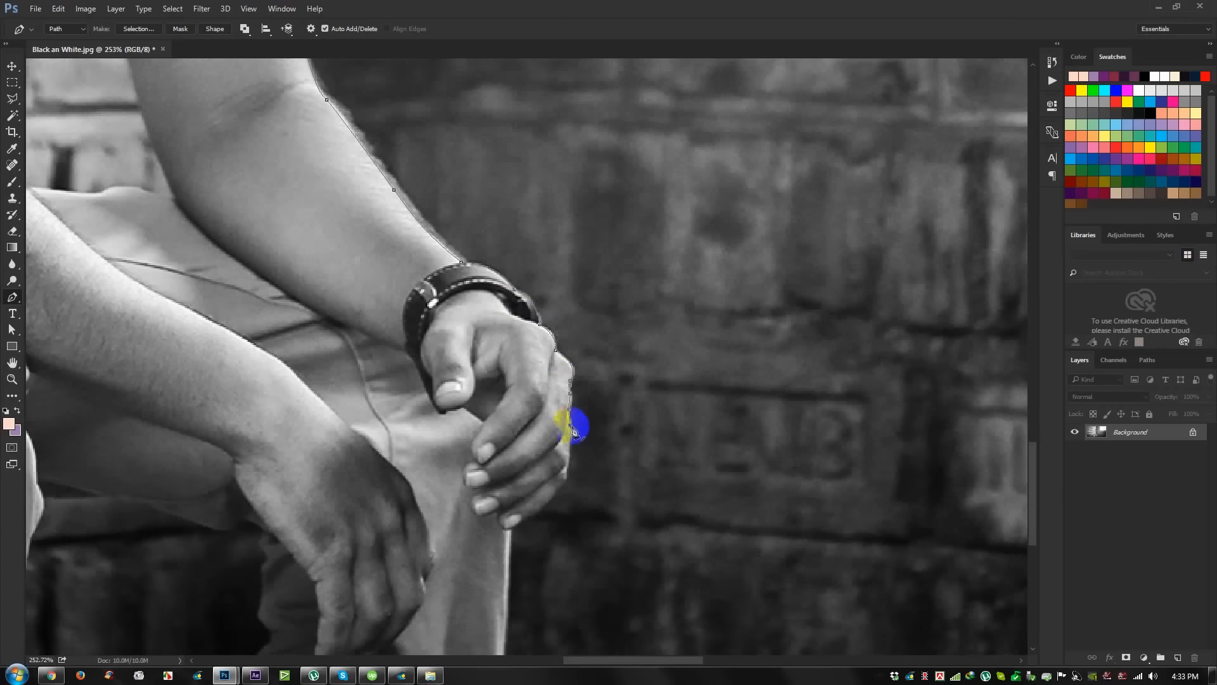
{"action": "left_click", "coordinate": [508, 530]}
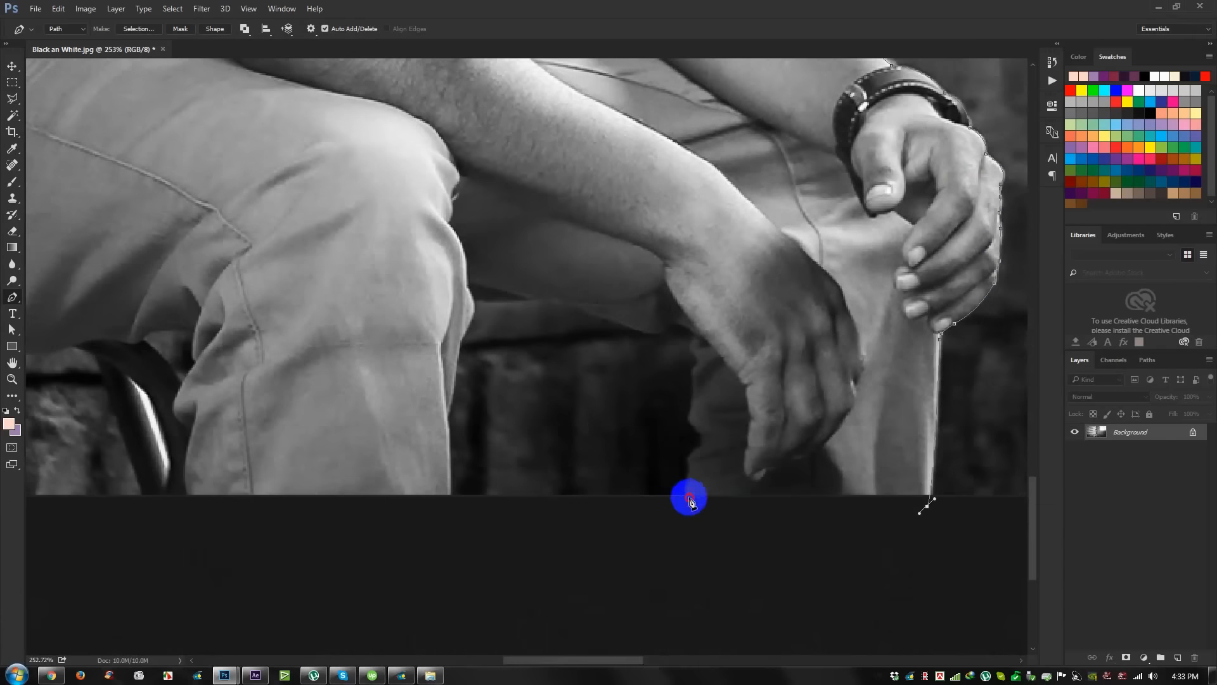
Trace the path up the inside of the far trouser leg and across the gap to the near leg.
{"action": "left_click", "coordinate": [690, 497]}
{"action": "left_click", "coordinate": [699, 450]}
{"action": "left_click", "coordinate": [693, 406]}
{"action": "left_click", "coordinate": [699, 364]}
{"action": "left_click", "coordinate": [673, 321]}
{"action": "left_click", "coordinate": [567, 306]}
{"action": "left_click_drag", "start_coordinate": [481, 304], "coordinate": [577, 372]}
{"action": "left_click", "coordinate": [570, 364]}
Extend the path down the near trouser leg, along the image's lower edge and up the front chair leg to the thigh.
{"action": "left_click", "coordinate": [546, 479]}
{"action": "left_click_drag", "start_coordinate": [546, 479], "coordinate": [787, 477]}
{"action": "left_click", "coordinate": [782, 568]}
{"action": "left_click", "coordinate": [475, 560]}
{"action": "left_click", "coordinate": [427, 422]}
{"action": "left_click", "coordinate": [265, 406]}
Trace both edges of the curved chair leg below the seat with smooth path segments, crossing its foot at the image's lower edge.
{"action": "left_click_drag", "start_coordinate": [693, 363], "coordinate": [1059, 314]}
{"action": "left_click_drag", "start_coordinate": [457, 508], "coordinate": [387, 623]}
{"action": "key", "text": "ctrl+z"}
{"action": "left_click_drag", "start_coordinate": [452, 514], "coordinate": [378, 635]}
{"action": "left_click", "coordinate": [452, 514], "text": "alt"}
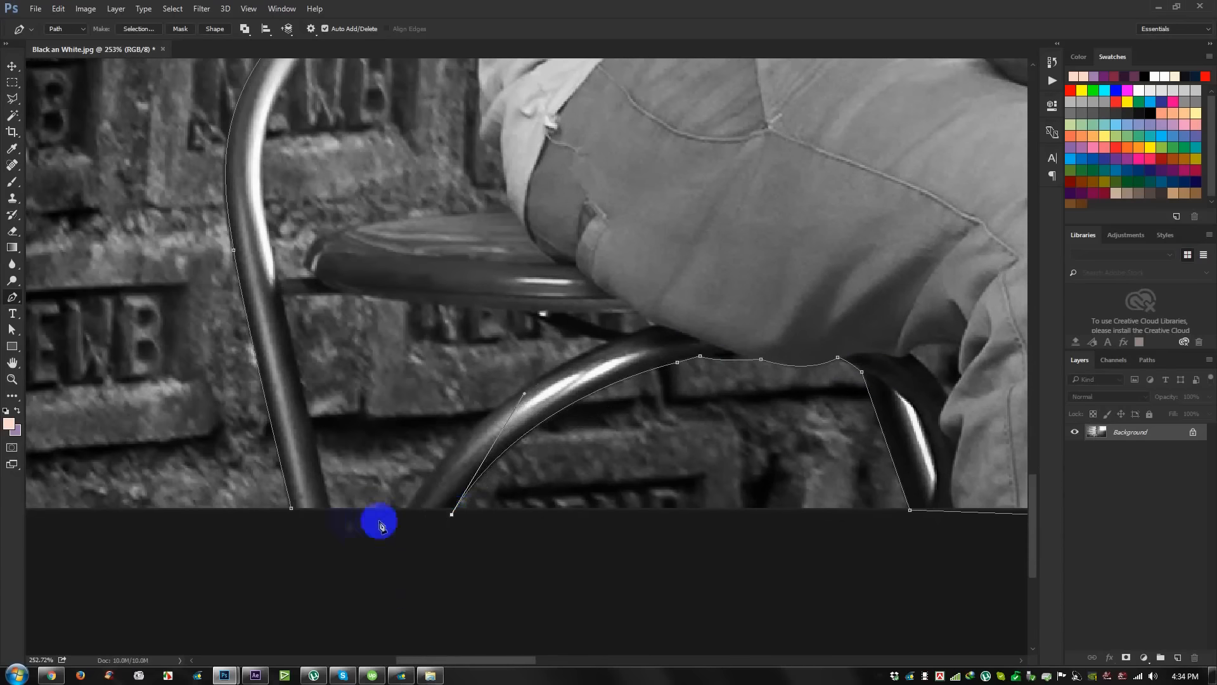
{"action": "left_click", "coordinate": [406, 509]}
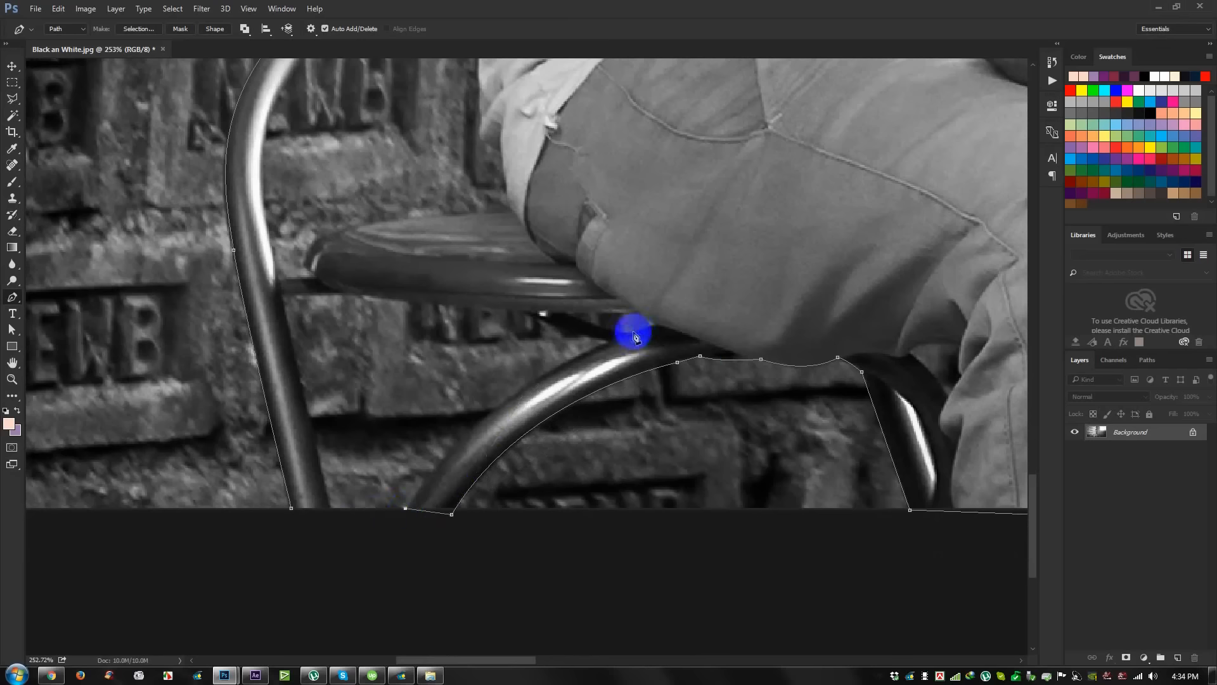
{"action": "left_click_drag", "start_coordinate": [610, 344], "coordinate": [729, 311]}
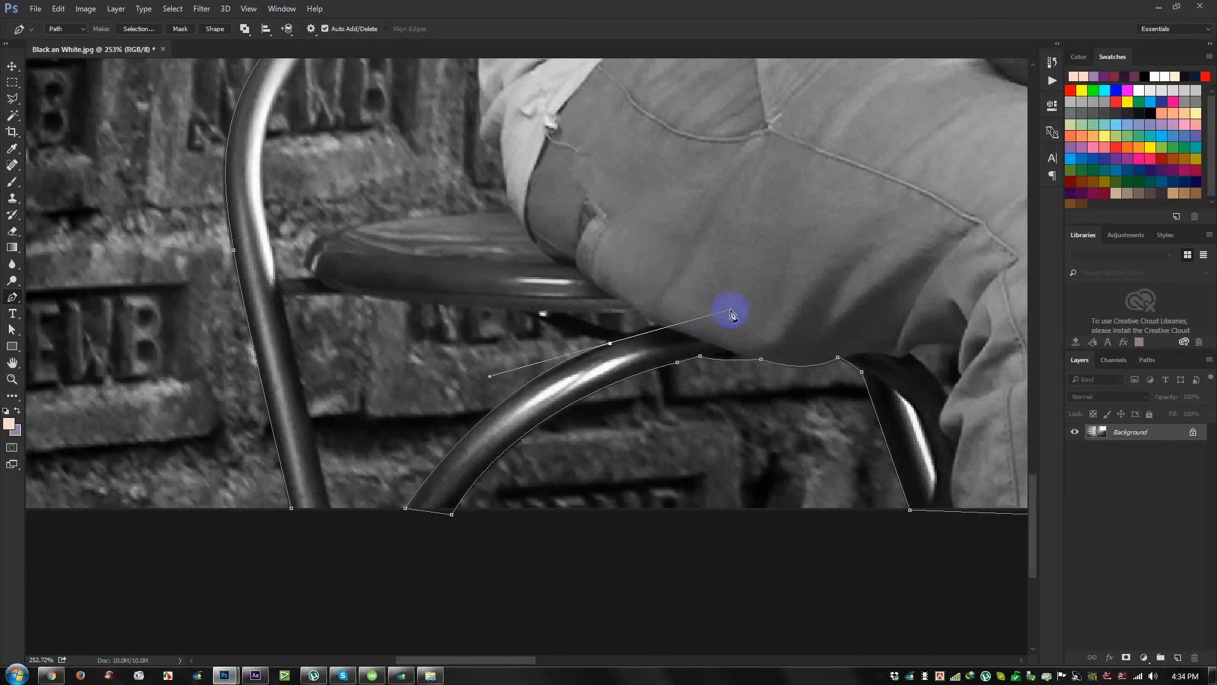
{"action": "left_click", "coordinate": [610, 345], "text": "alt"}
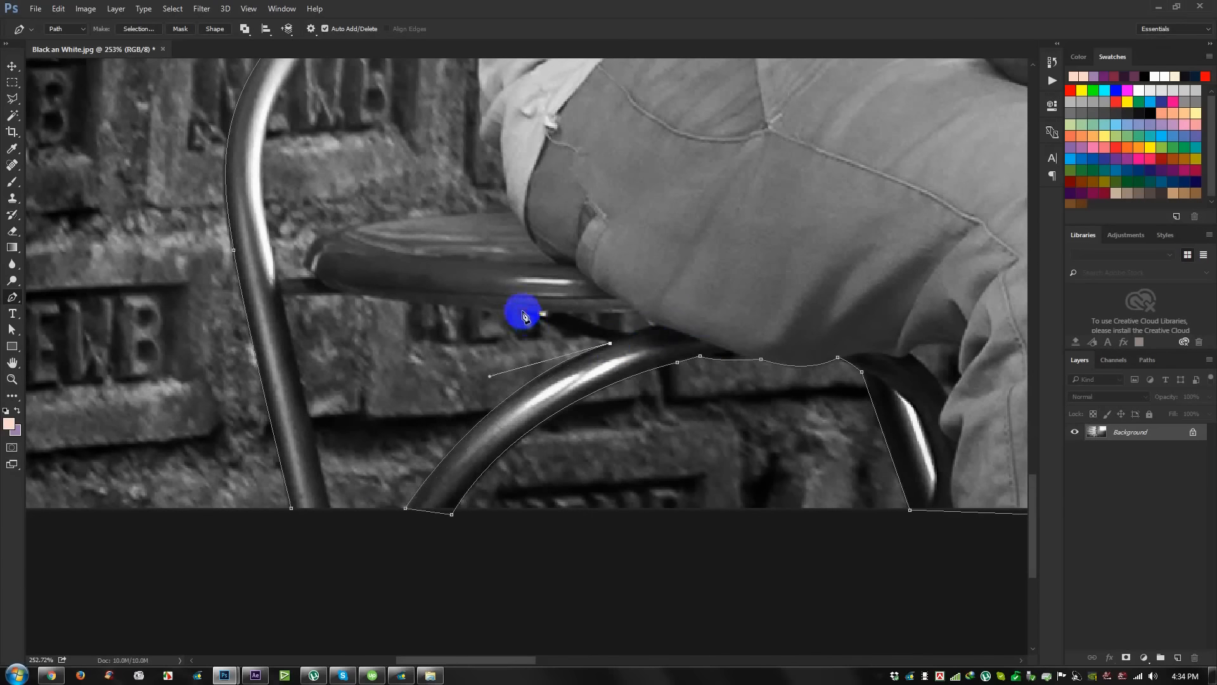
Trace the underside of the seat and the inner edge of the rear chair leg, closing the path at its starting point.
{"action": "left_click", "coordinate": [360, 296]}
{"action": "left_click", "coordinate": [323, 291]}
{"action": "left_click", "coordinate": [360, 295], "text": "alt"}
{"action": "left_click", "coordinate": [281, 293]}
{"action": "left_click", "coordinate": [329, 511]}
{"action": "left_click", "coordinate": [291, 508]}
{"action": "scroll", "coordinate": [311, 511], "scroll_direction": "down", "scroll_amount": 3}
{"action": "scroll", "coordinate": [309, 510], "scroll_direction": "down", "scroll_amount": 5}
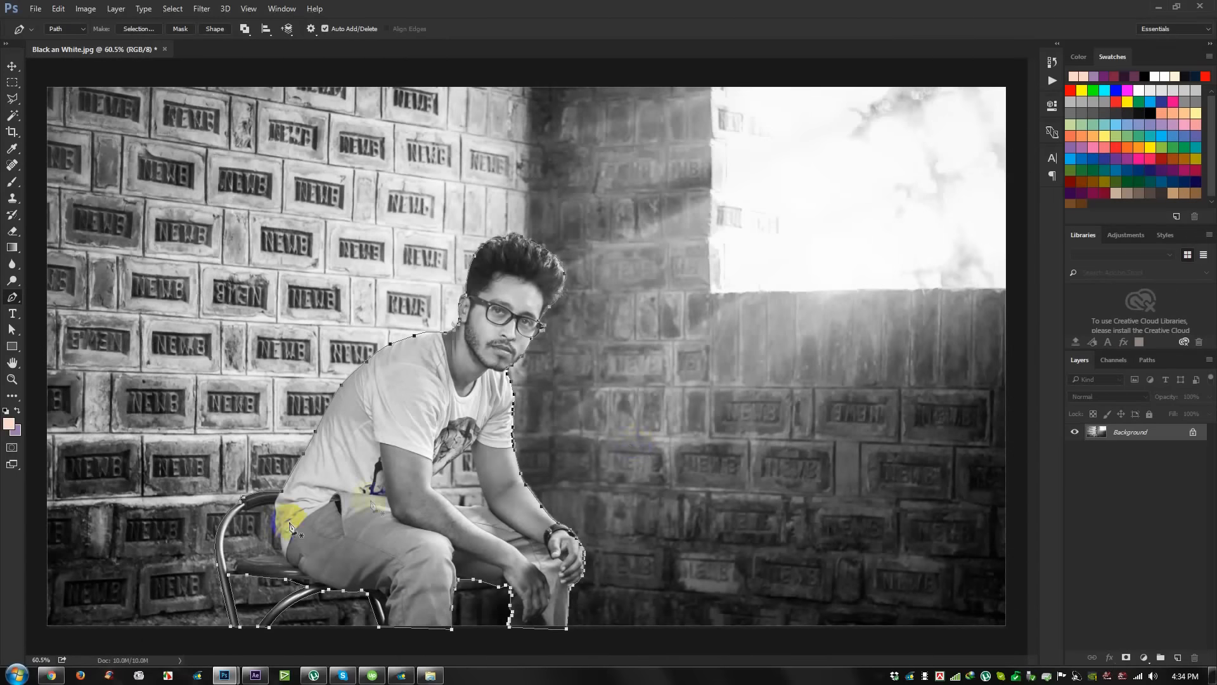
{"action": "right_click", "coordinate": [577, 431]}
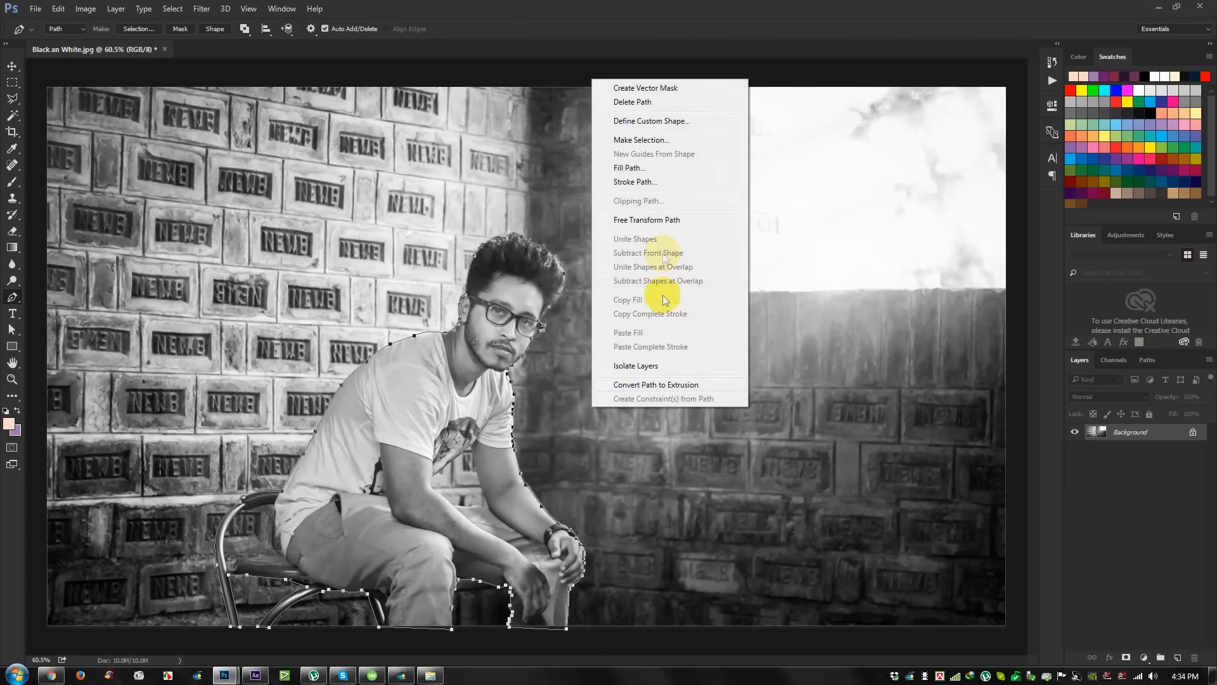
{"action": "left_click", "coordinate": [638, 140]}
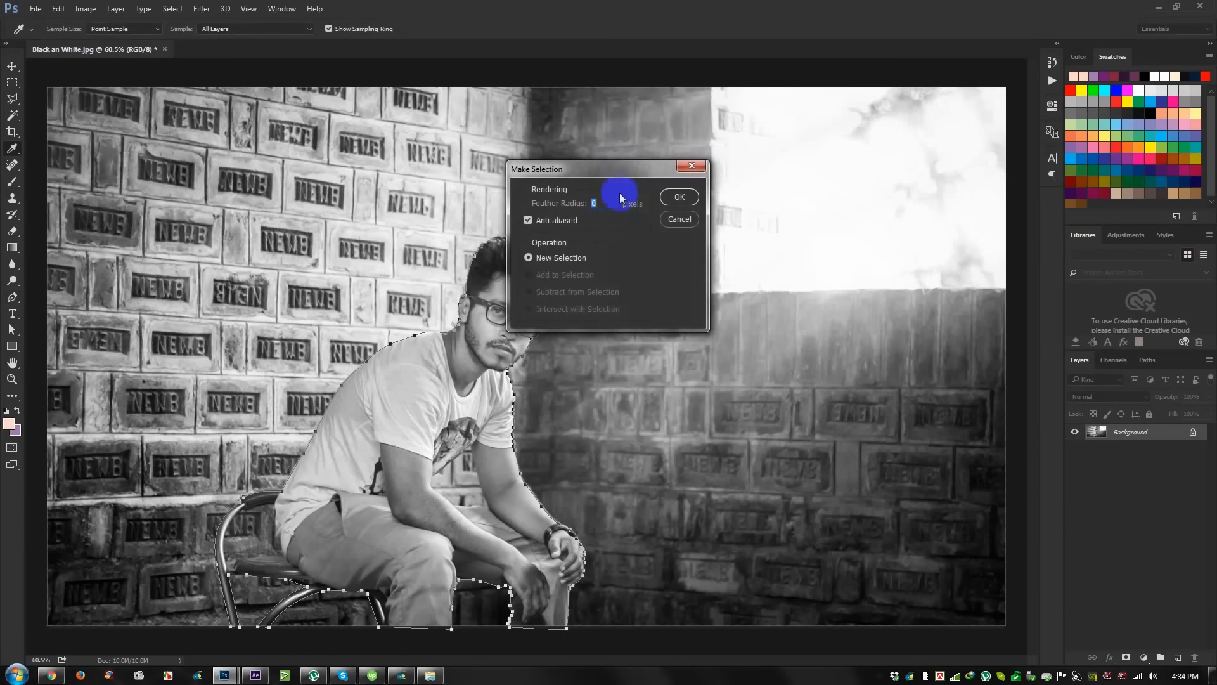
{"action": "left_click", "coordinate": [677, 197]}
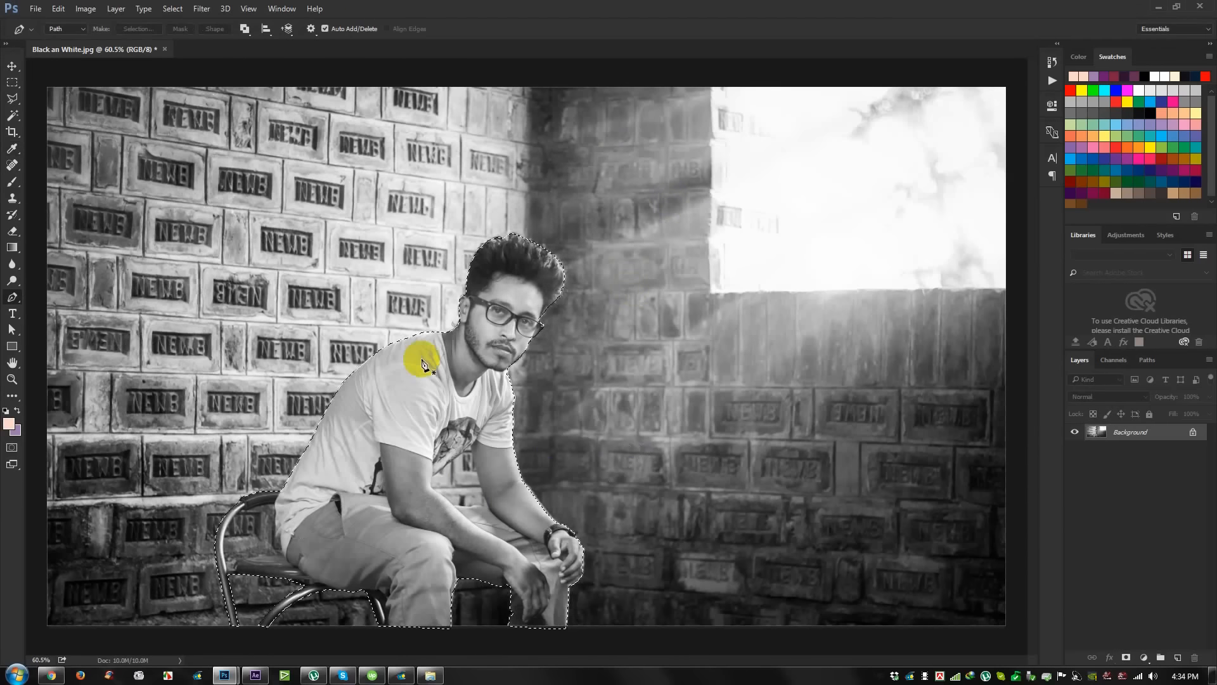
{"action": "key", "text": "ctrl+z"}
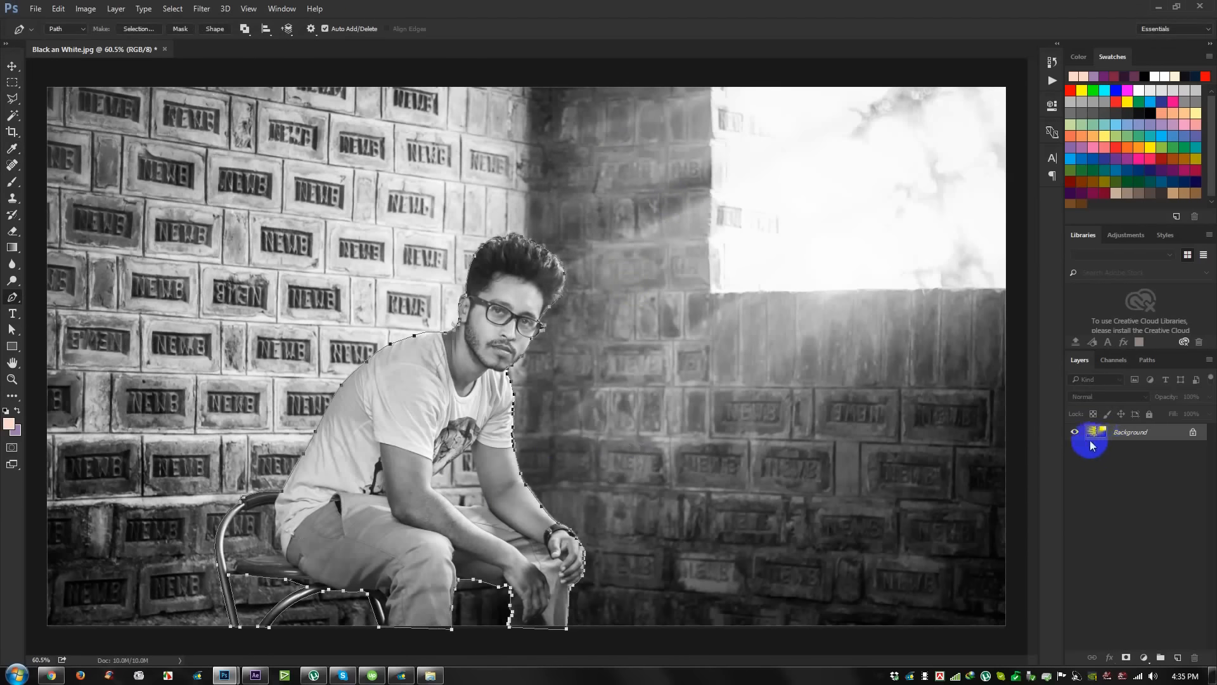
Duplicate the Background layer, keeping the suggested name Background copy.
{"action": "right_click", "coordinate": [1132, 435]}
{"action": "left_click", "coordinate": [1128, 457]}
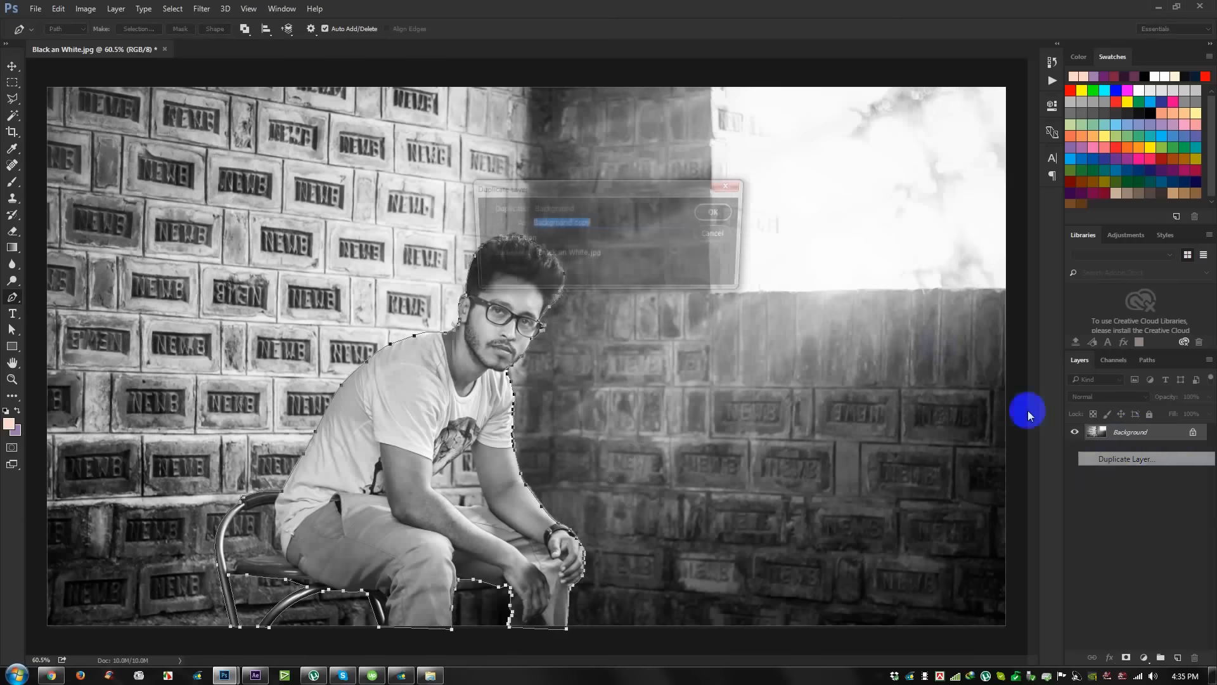
{"action": "left_click", "coordinate": [715, 204]}
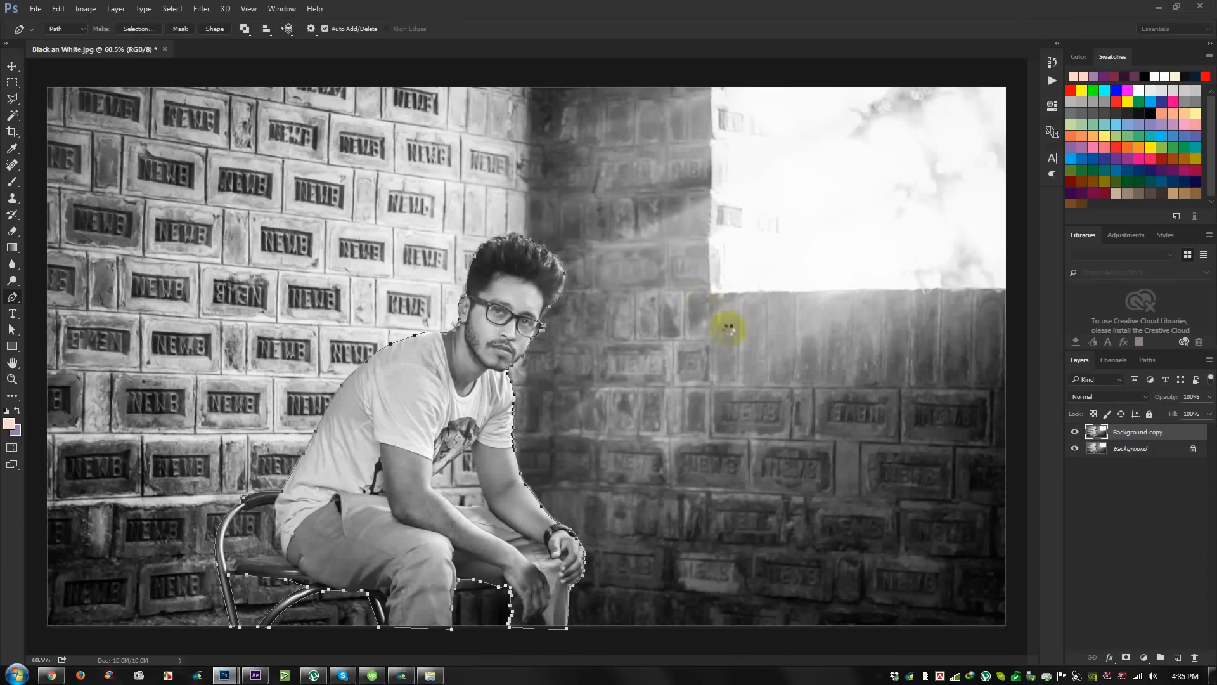
Make a new anti-aliased selection from the traced path with a 0-pixel feather radius.
{"action": "right_click", "coordinate": [733, 334]}
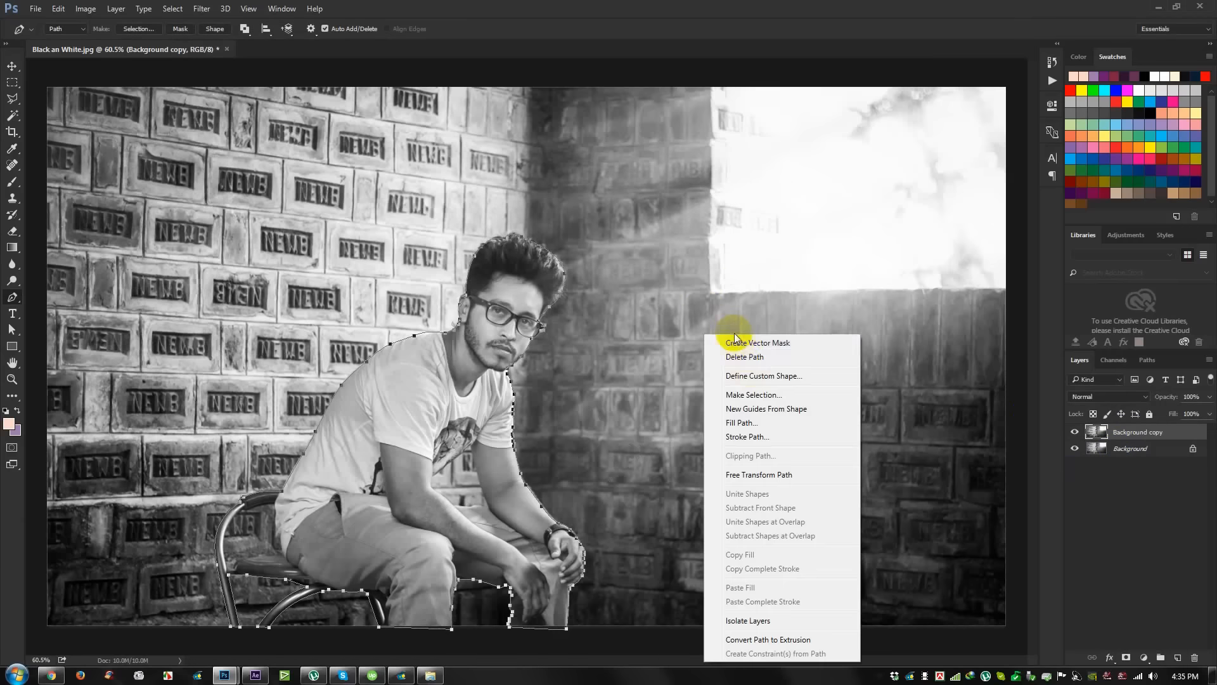
{"action": "left_click", "coordinate": [753, 394]}
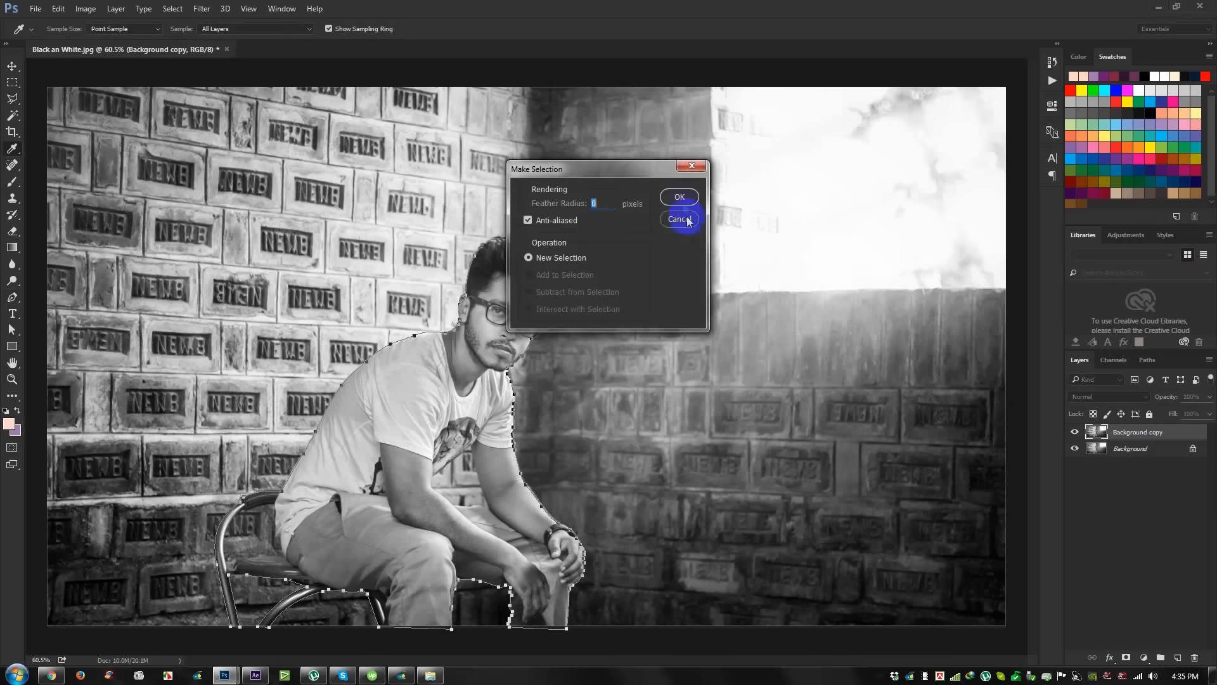
{"action": "left_click", "coordinate": [683, 201]}
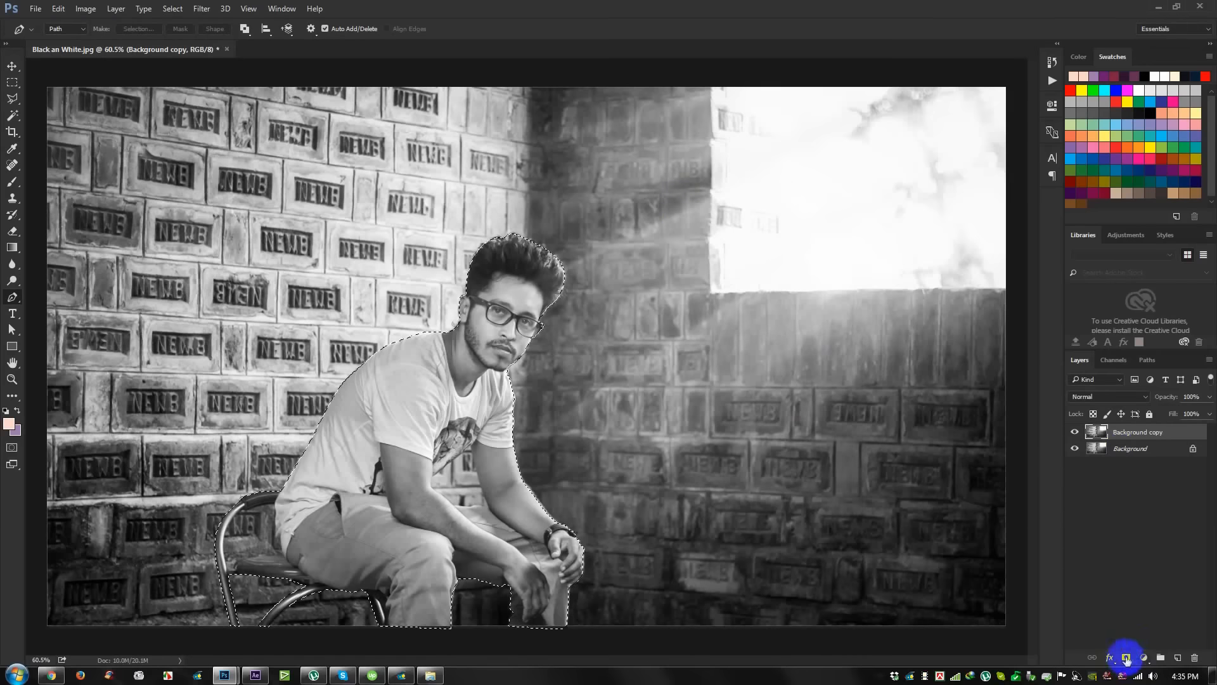
Hide the Background layer and add a layer mask to Background copy from the selection.
{"action": "left_click", "coordinate": [1075, 446]}
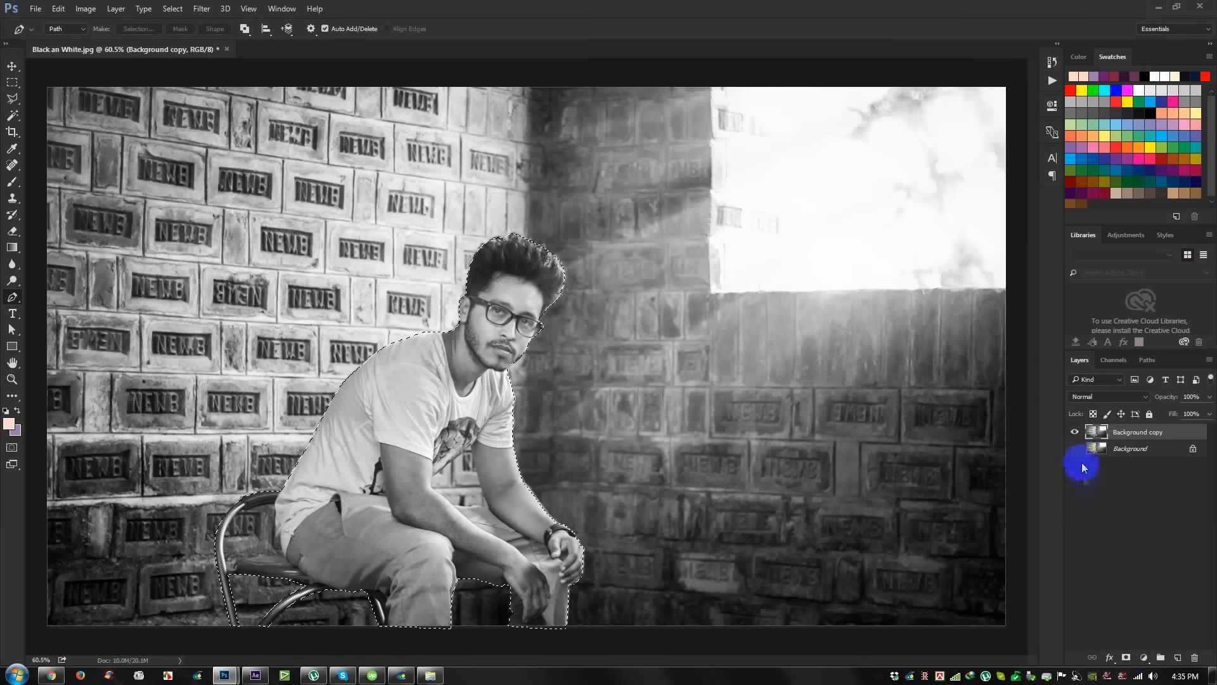
{"action": "left_click", "coordinate": [1126, 657]}
Open Refine Mask for the Background copy mask and brush along the hair's outline with a size 10 refine-radius brush.
{"action": "scroll", "coordinate": [524, 264], "scroll_direction": "up", "scroll_amount": 8}
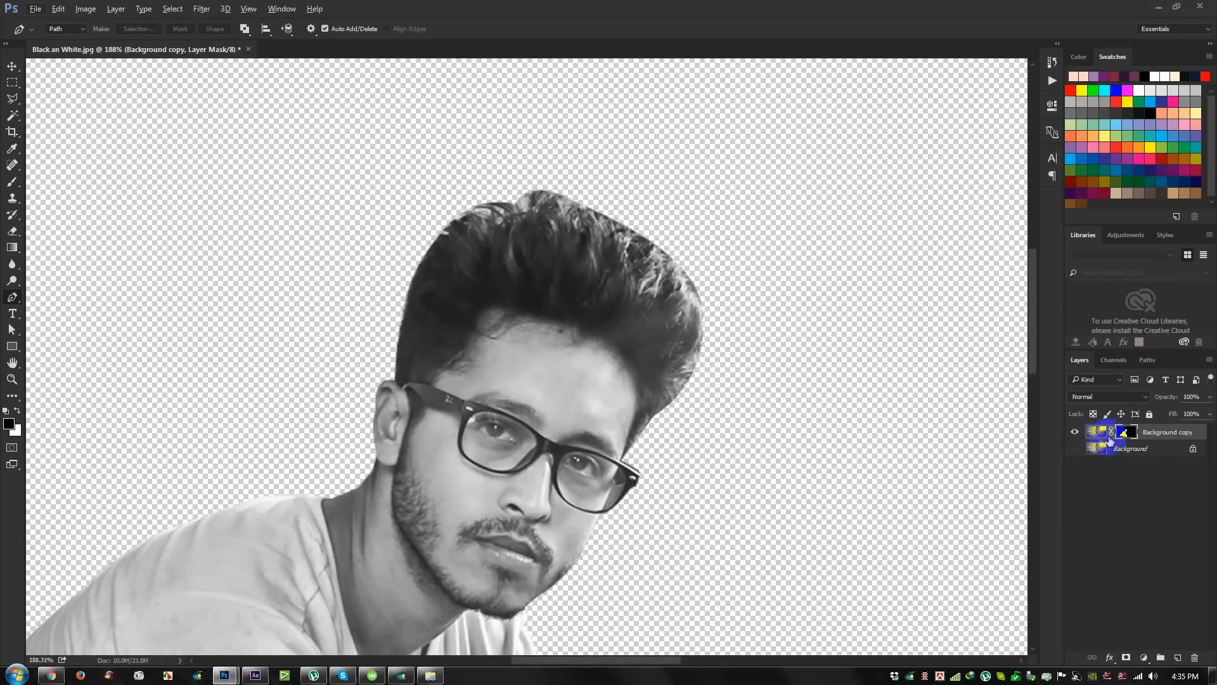
{"action": "right_click", "coordinate": [1128, 432]}
{"action": "left_click", "coordinate": [1090, 540]}
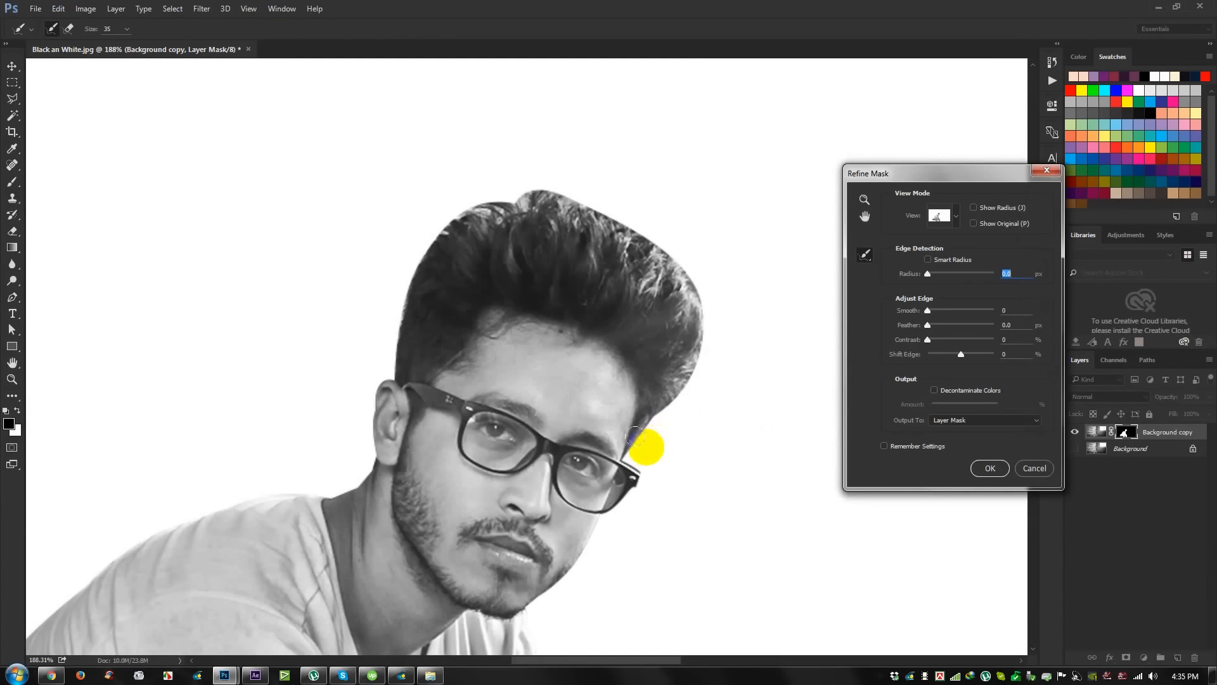
{"action": "left_click", "coordinate": [126, 29]}
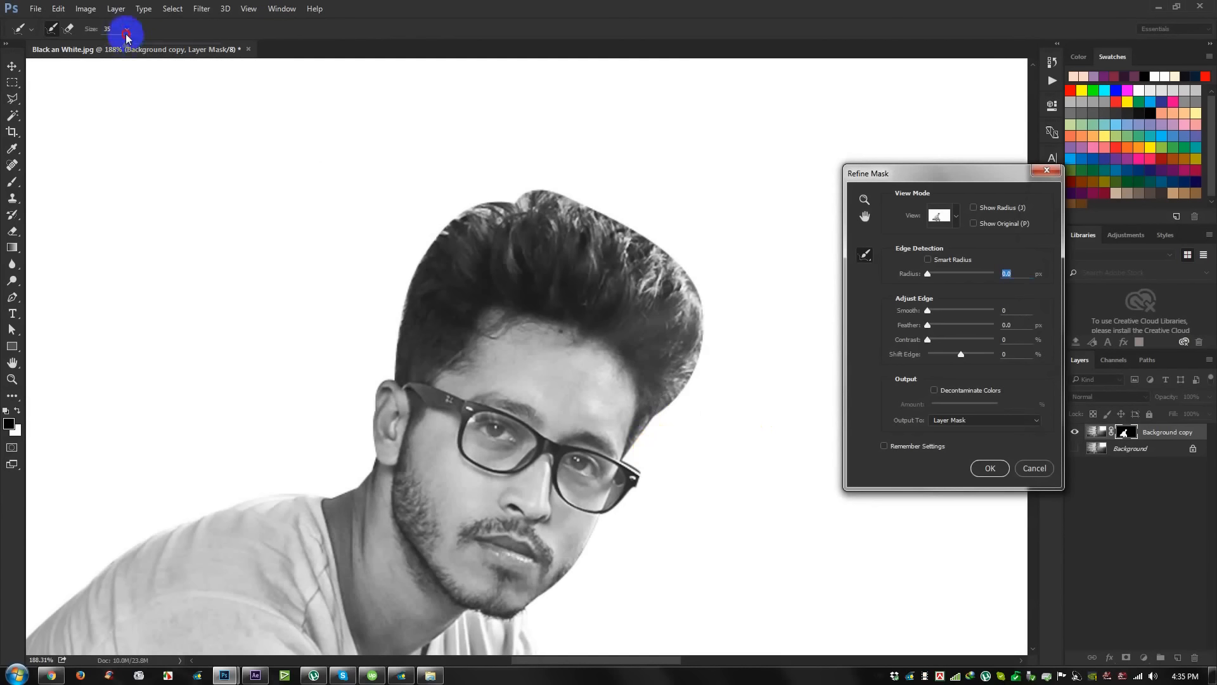
{"action": "left_click_drag", "start_coordinate": [114, 47], "coordinate": [112, 45]}
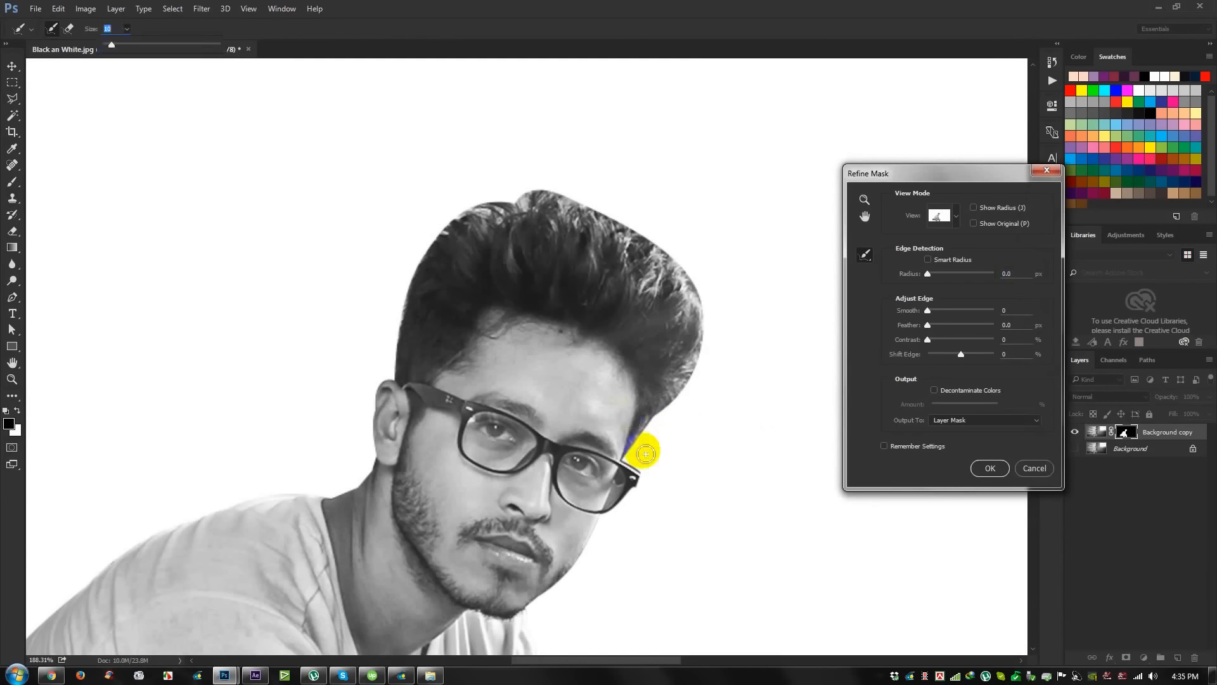
{"action": "mouse_move", "coordinate": [630, 458]}
{"action": "left_mouse_down"}
{"action": "mouse_move", "coordinate": [694, 380]}
{"action": "mouse_move", "coordinate": [713, 325]}
{"action": "mouse_move", "coordinate": [704, 373]}
{"action": "mouse_move", "coordinate": [708, 321]}
{"action": "mouse_move", "coordinate": [679, 263]}
{"action": "mouse_move", "coordinate": [640, 230]}
{"action": "mouse_move", "coordinate": [541, 191]}
{"action": "mouse_move", "coordinate": [571, 196]}
{"action": "mouse_move", "coordinate": [484, 192]}
{"action": "mouse_move", "coordinate": [511, 200]}
{"action": "mouse_move", "coordinate": [474, 200]}
{"action": "mouse_move", "coordinate": [445, 237]}
{"action": "mouse_move", "coordinate": [460, 224]}
{"action": "mouse_move", "coordinate": [435, 228]}
{"action": "mouse_move", "coordinate": [446, 228]}
{"action": "mouse_move", "coordinate": [412, 287]}
{"action": "mouse_move", "coordinate": [410, 272]}
{"action": "mouse_move", "coordinate": [393, 383]}
{"action": "left_mouse_up"}
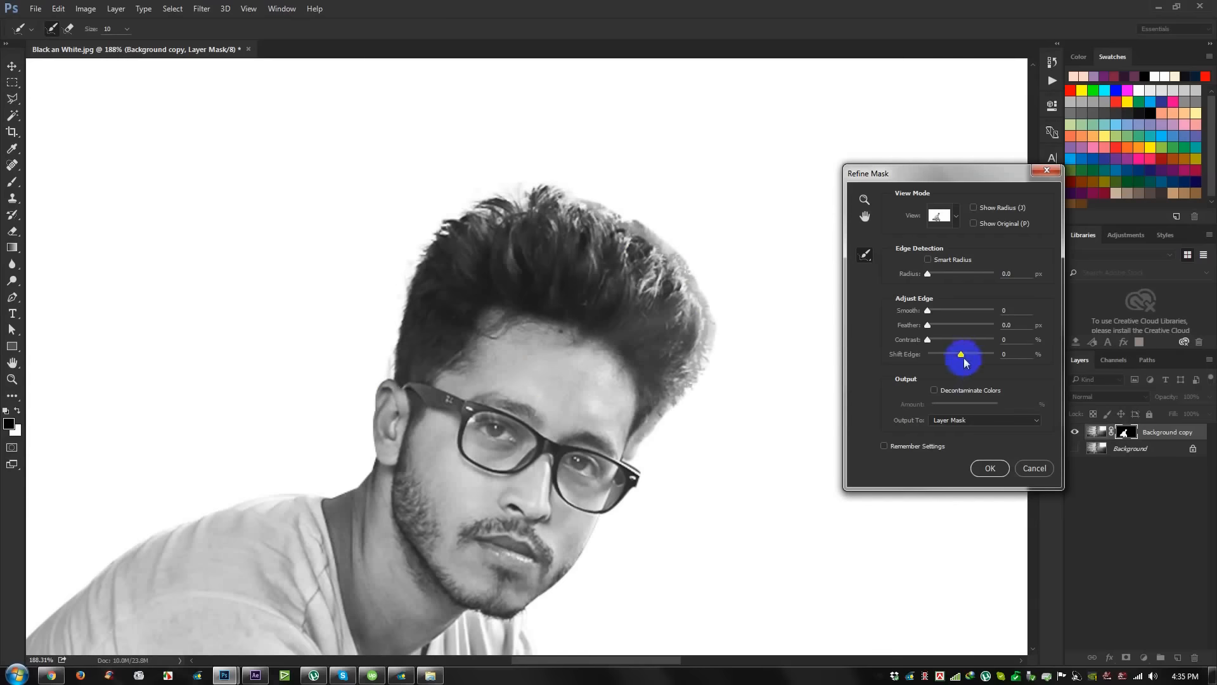
Set the mask's Shift Edge to -26% and Contrast to 21%, and apply the refinement to the layer mask.
{"action": "left_click_drag", "start_coordinate": [960, 359], "coordinate": [957, 359]}
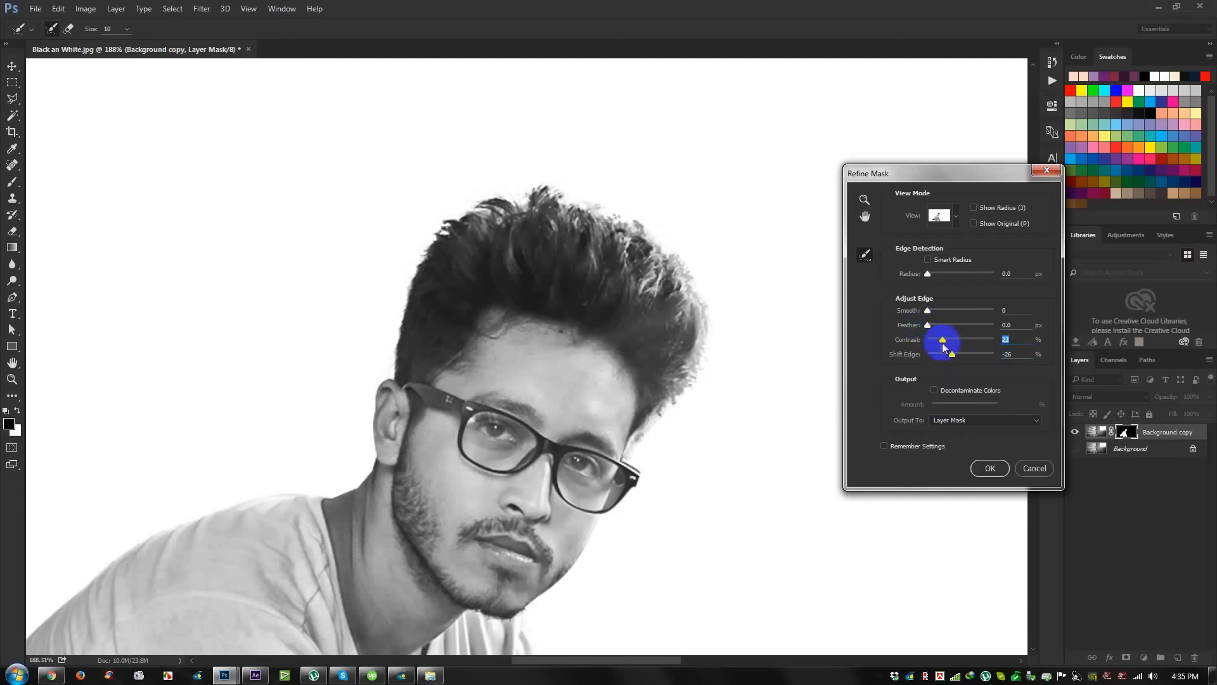
{"action": "left_click", "coordinate": [989, 468]}
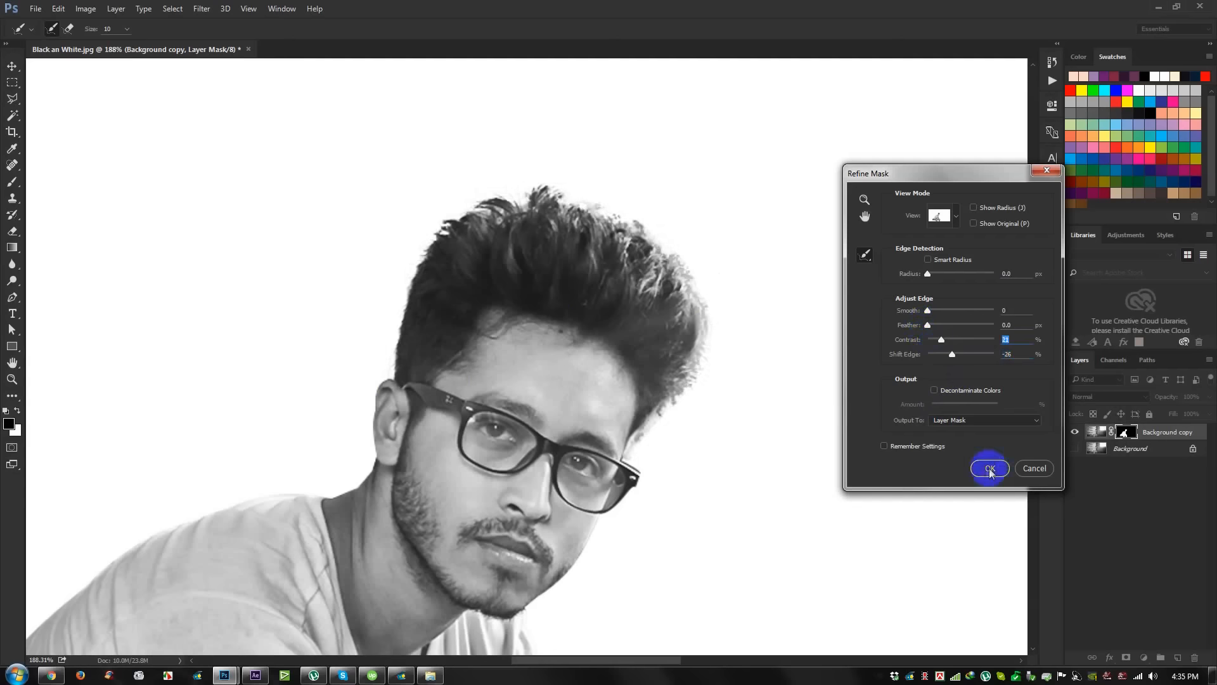
Trace the inner edge of the chair's curved tube and the underside of its padded backrest up to the shirt.
{"action": "key", "text": "ctrl+0"}
{"action": "key", "text": "p"}
{"action": "scroll", "coordinate": [392, 418], "scroll_direction": "down", "scroll_amount": 13}
{"action": "scroll", "coordinate": [369, 490], "scroll_direction": "up", "scroll_amount": 13}
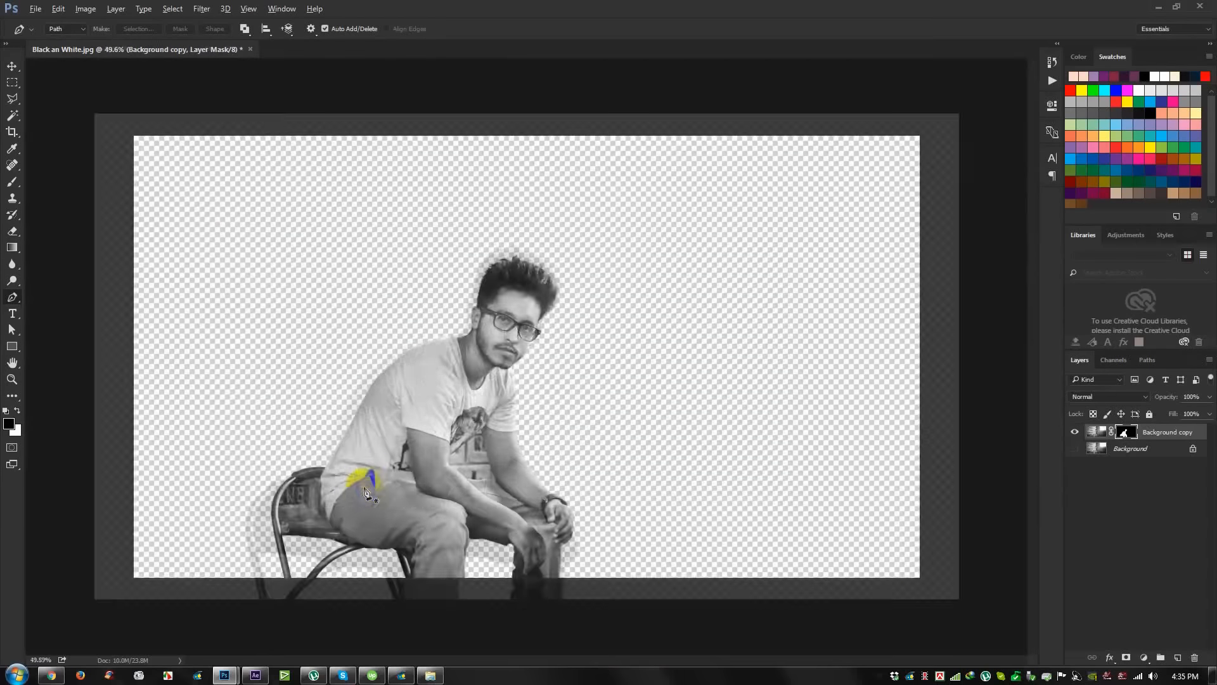
{"action": "left_click_drag", "start_coordinate": [382, 491], "coordinate": [621, 343]}
{"action": "scroll", "coordinate": [298, 494], "scroll_direction": "up", "scroll_amount": 8}
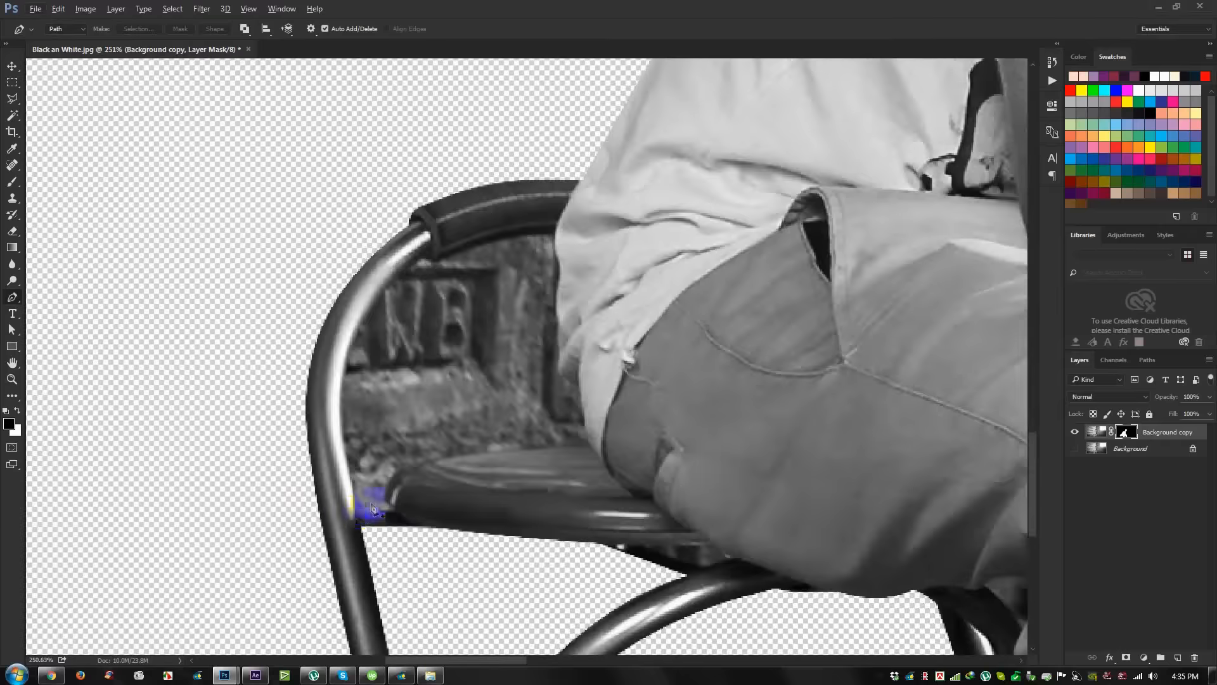
{"action": "left_click", "coordinate": [357, 514]}
{"action": "left_click", "coordinate": [424, 264]}
{"action": "left_click_drag", "start_coordinate": [426, 258], "coordinate": [556, 184]}
{"action": "left_click_drag", "start_coordinate": [444, 258], "coordinate": [450, 255]}
{"action": "left_click_drag", "start_coordinate": [553, 232], "coordinate": [575, 244]}
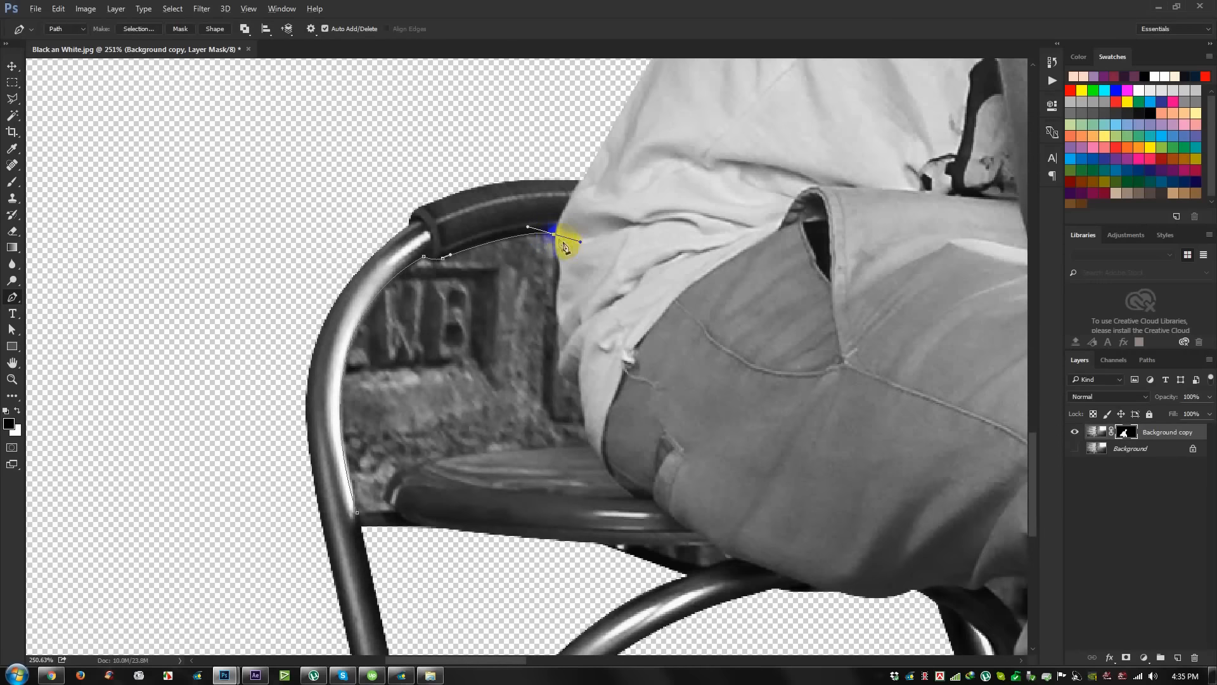
{"action": "left_click", "coordinate": [557, 238]}
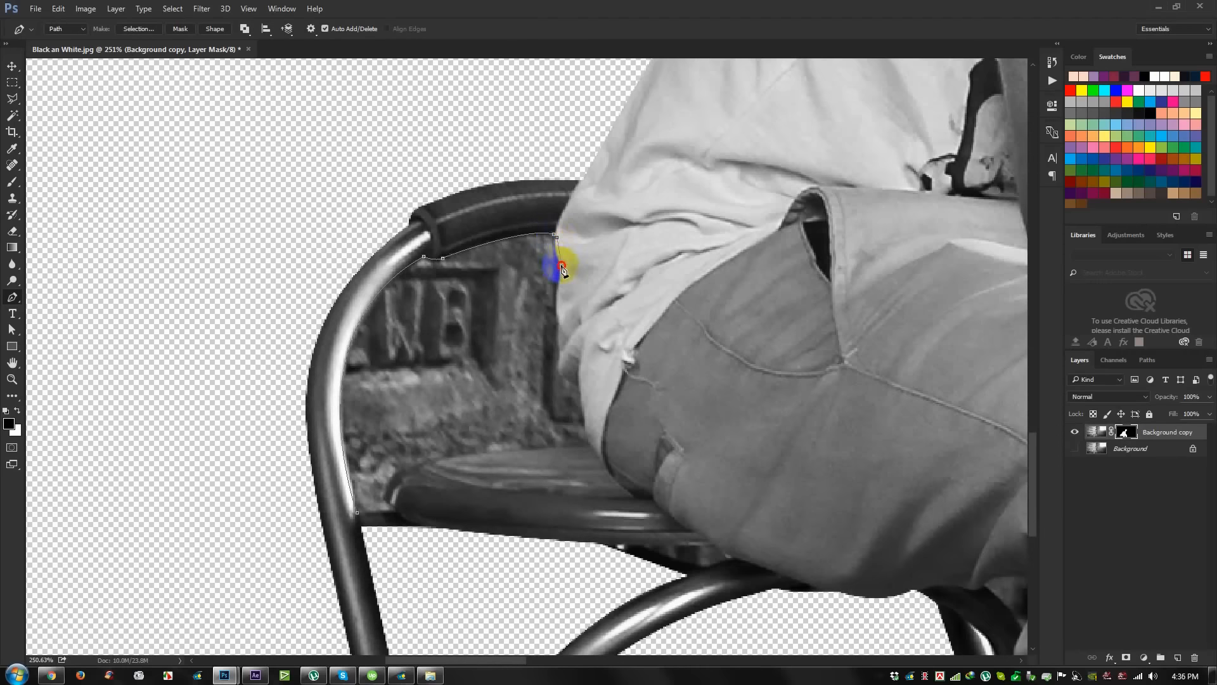
Continue the path down the shirt's back and along the chair seat, closing it around the backrest opening.
{"action": "left_click", "coordinate": [558, 290]}
{"action": "left_click", "coordinate": [560, 334]}
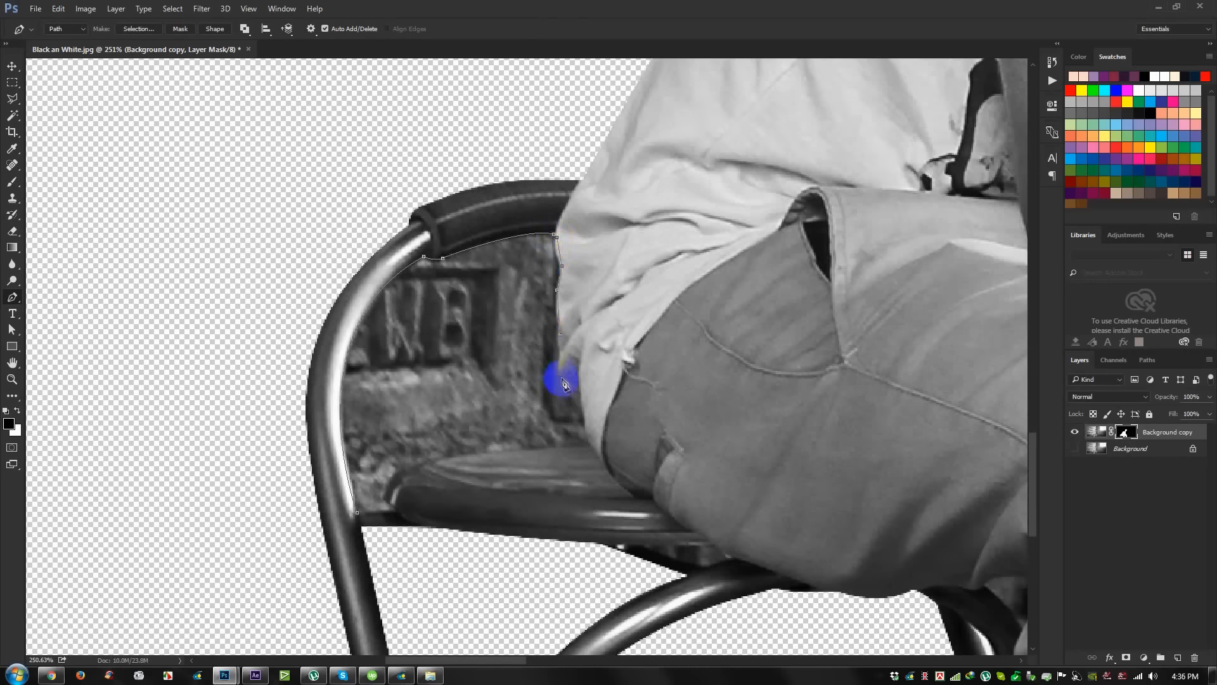
{"action": "left_click", "coordinate": [581, 384]}
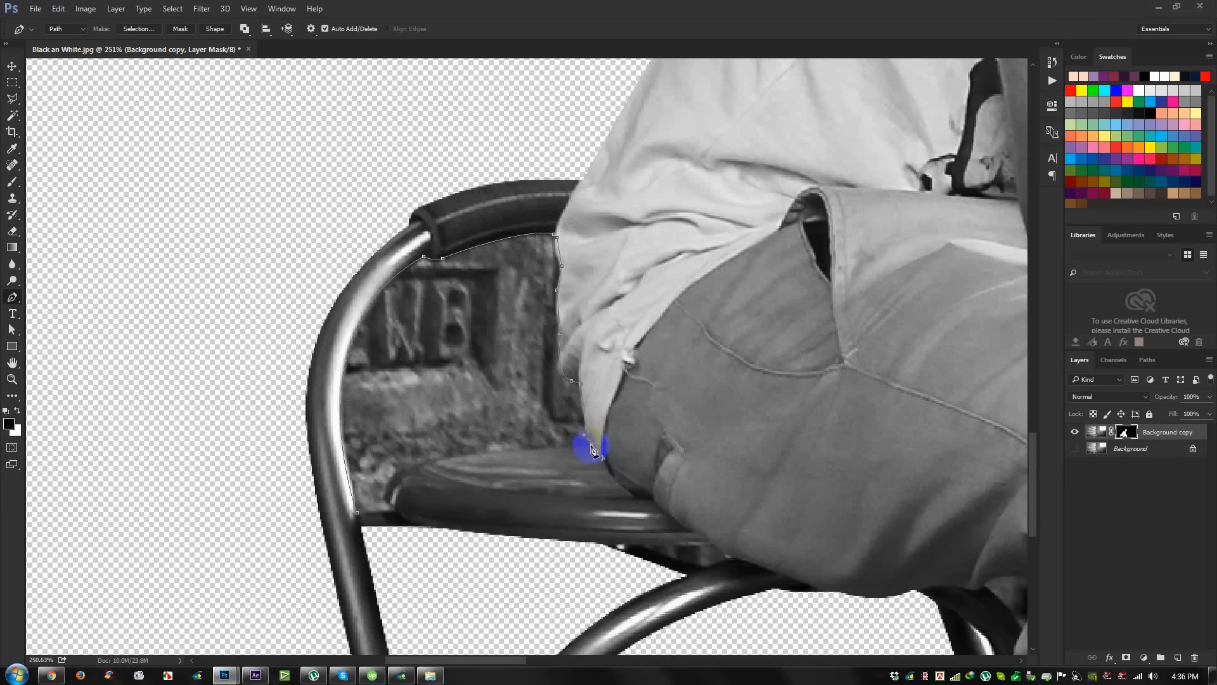
{"action": "left_click", "coordinate": [588, 446]}
{"action": "mouse_move", "coordinate": [380, 485]}
{"action": "left_mouse_down"}
{"action": "mouse_move", "coordinate": [327, 500]}
{"action": "mouse_move", "coordinate": [378, 491]}
{"action": "left_mouse_up"}
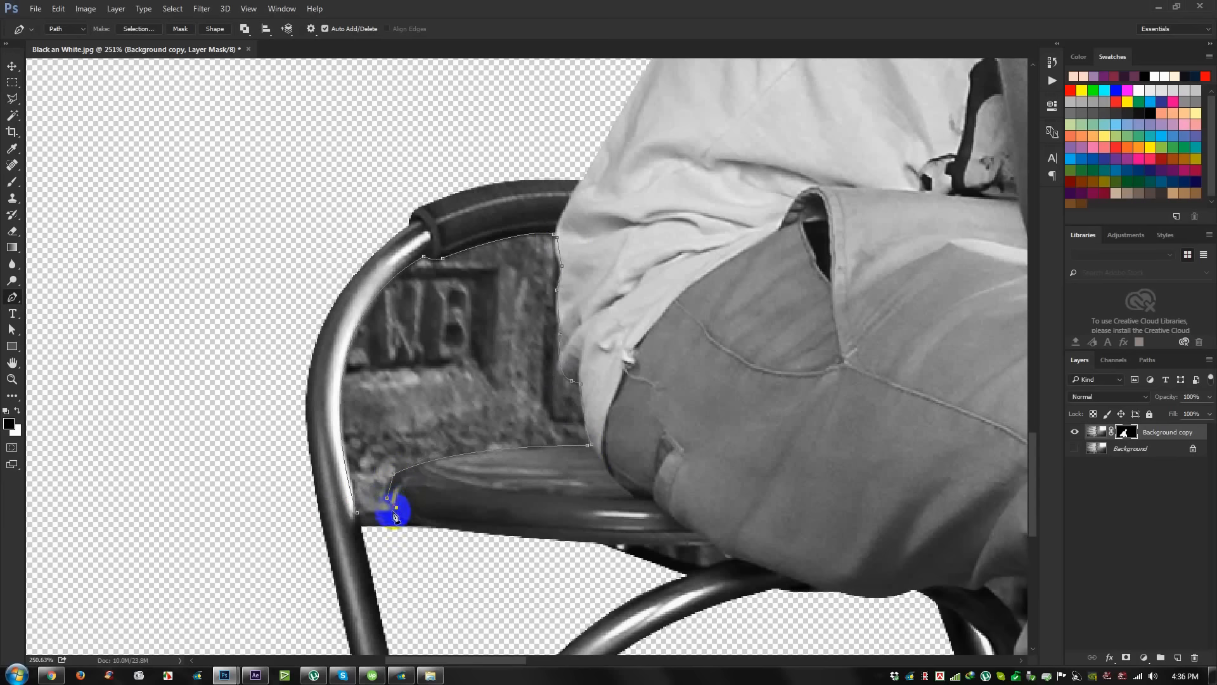
{"action": "left_click", "coordinate": [357, 513]}
Trace a second path around the small background gap beneath the seat, above the curved chair leg.
{"action": "left_click_drag", "start_coordinate": [643, 545], "coordinate": [718, 556]}
{"action": "left_click", "coordinate": [715, 547]}
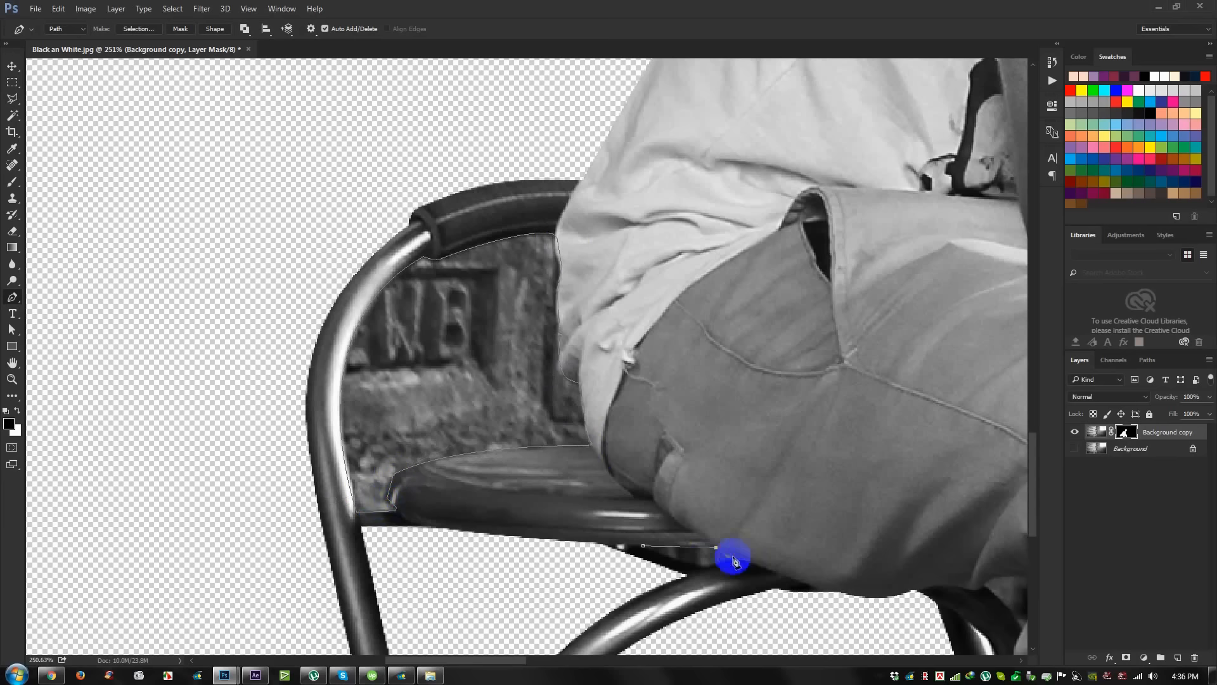
{"action": "left_click", "coordinate": [735, 557]}
{"action": "left_click", "coordinate": [706, 567]}
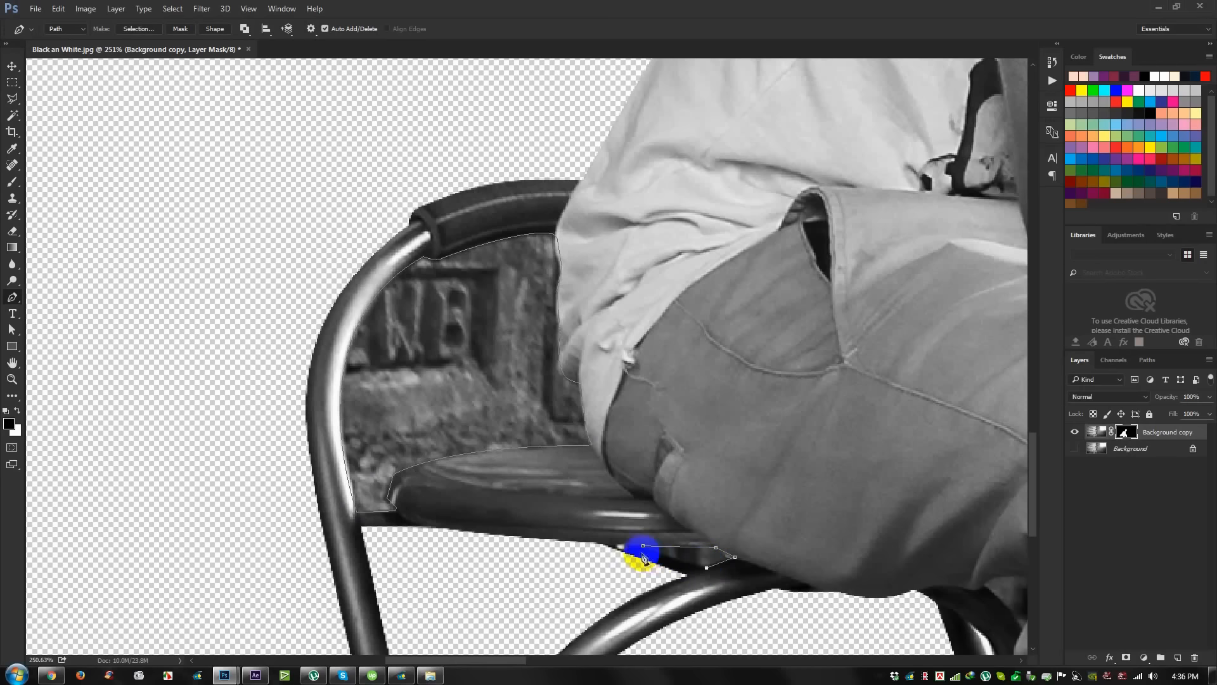
Convert both chair-gap paths to a selection, fill it with black on the layer mask, and deselect.
{"action": "key", "text": "ctrl+Return"}
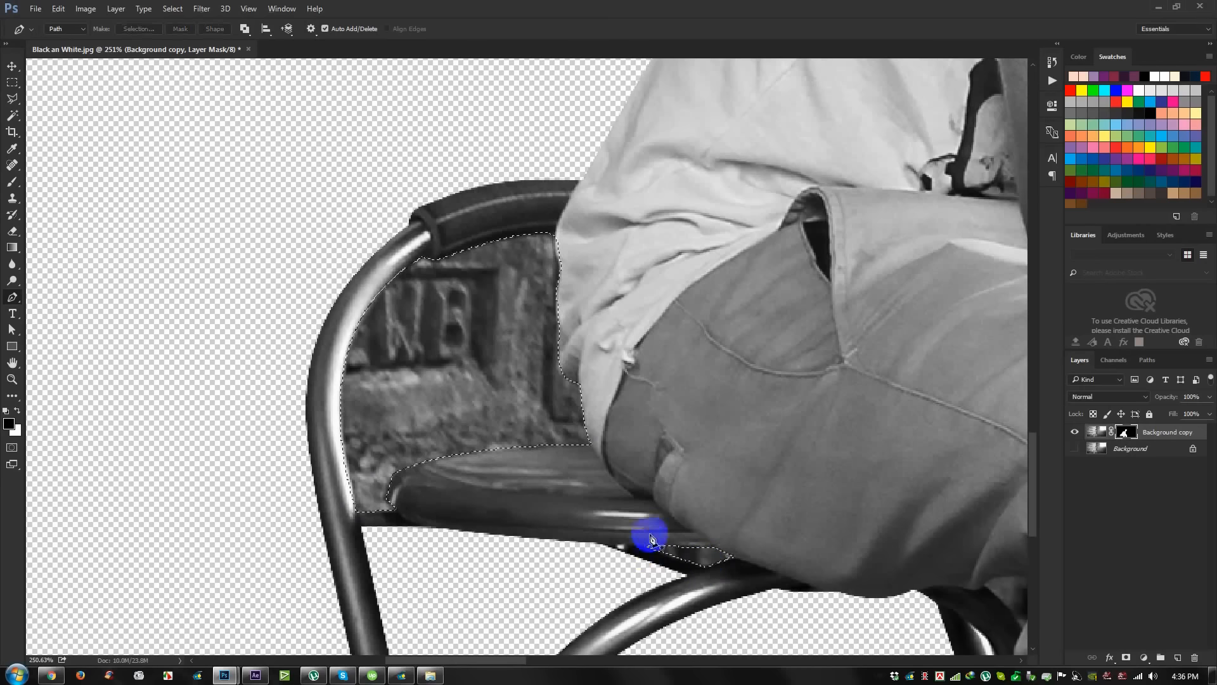
{"action": "key", "text": "alt+BackSpace"}
{"action": "key", "text": "ctrl+d"}
Trace a closed path around the small dark gap behind the bent knee, beside the chair leg.
{"action": "left_click_drag", "start_coordinate": [841, 472], "coordinate": [645, 285]}
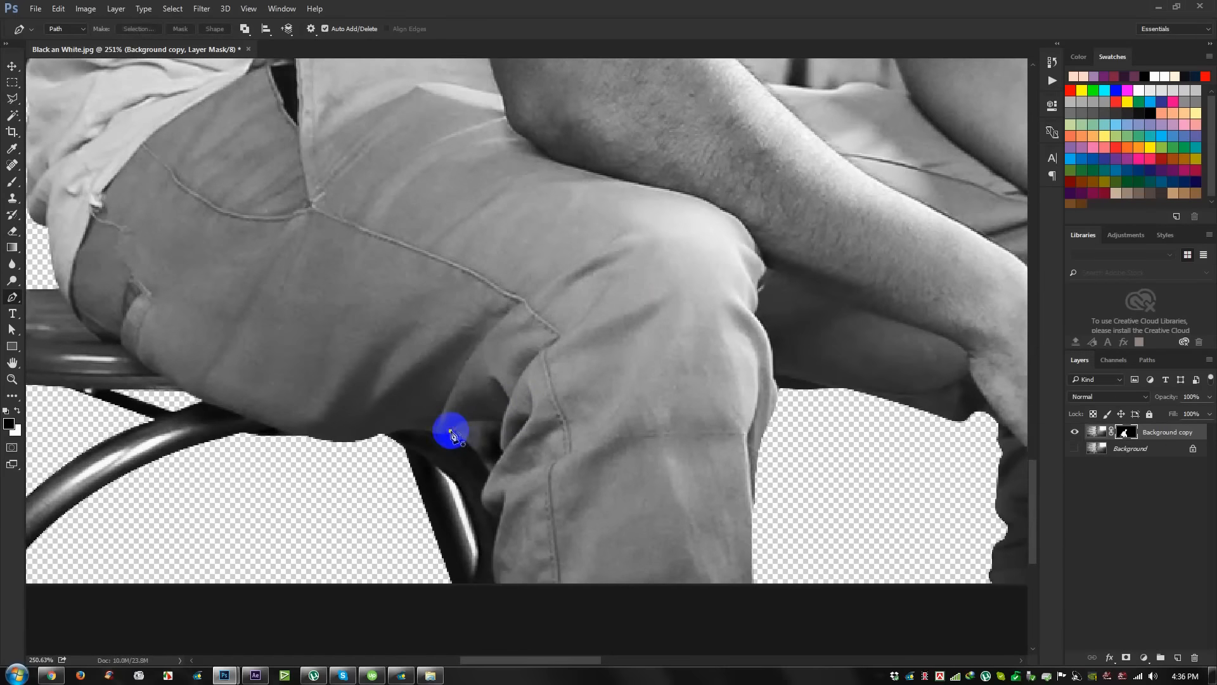
{"action": "left_click", "coordinate": [450, 431]}
{"action": "left_click_drag", "start_coordinate": [484, 420], "coordinate": [513, 420]}
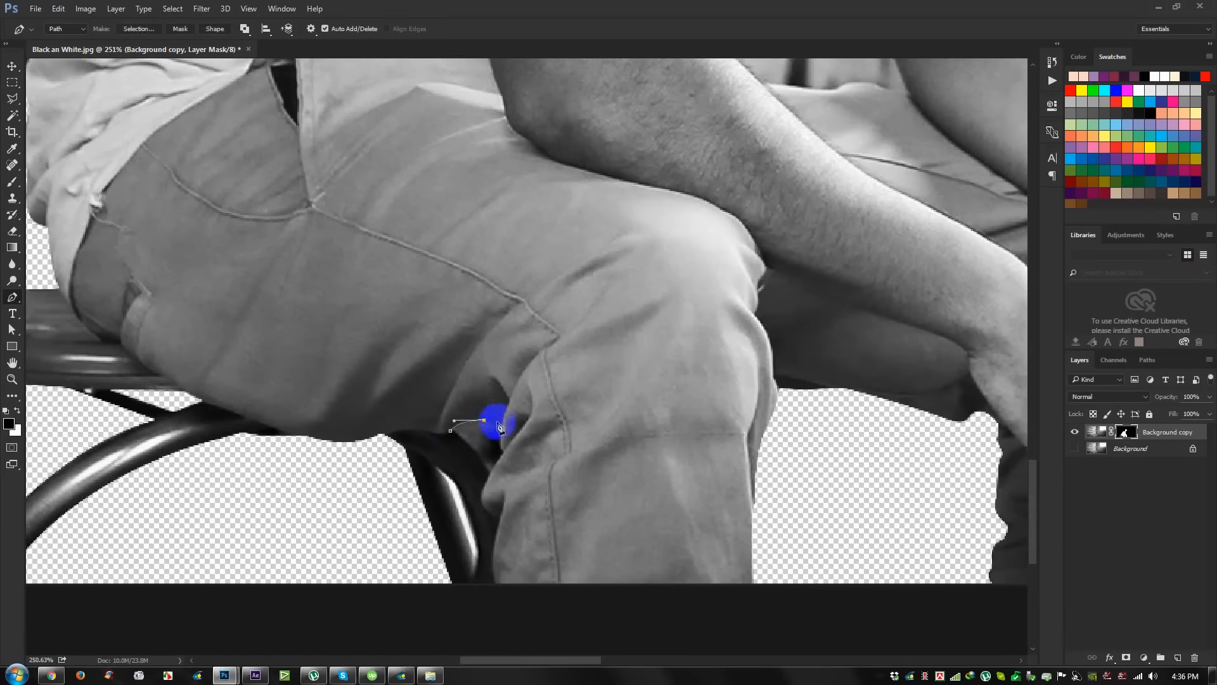
{"action": "left_click_drag", "start_coordinate": [503, 458], "coordinate": [425, 433]}
Trace the background opening between the shirt front, both arms and the thigh.
{"action": "scroll", "coordinate": [836, 415], "scroll_direction": "up", "scroll_amount": 5}
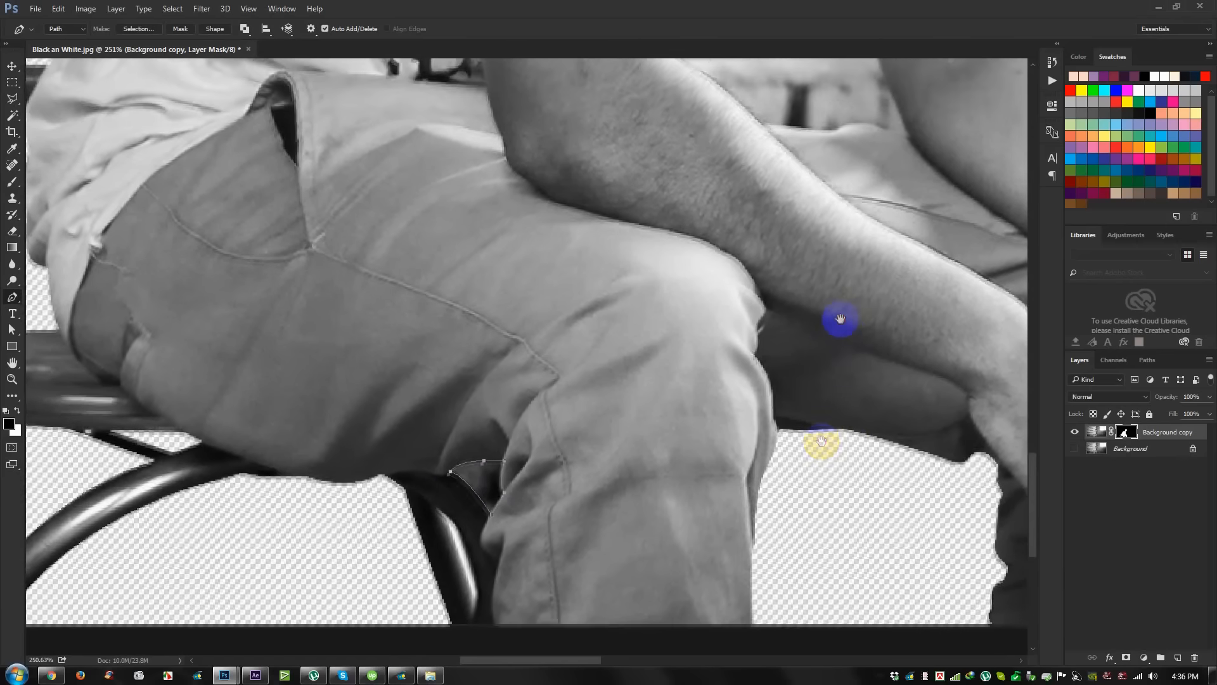
{"action": "left_click_drag", "start_coordinate": [637, 259], "coordinate": [708, 214]}
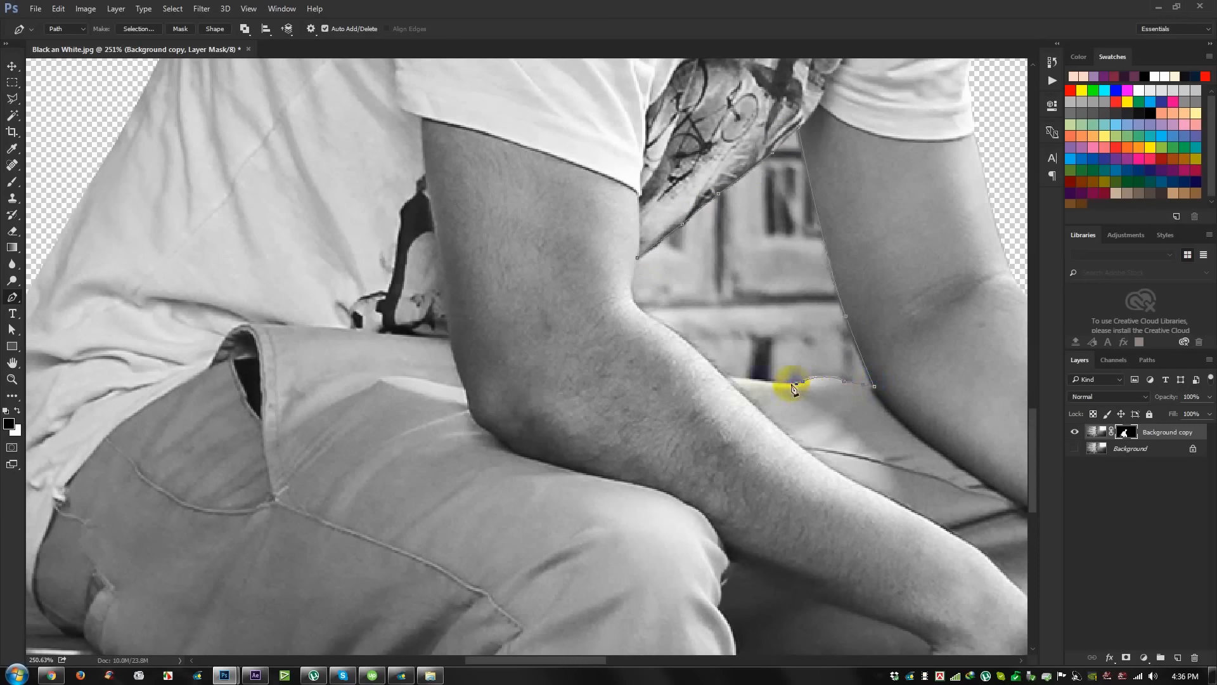
{"action": "left_click_drag", "start_coordinate": [657, 323], "coordinate": [640, 315]}
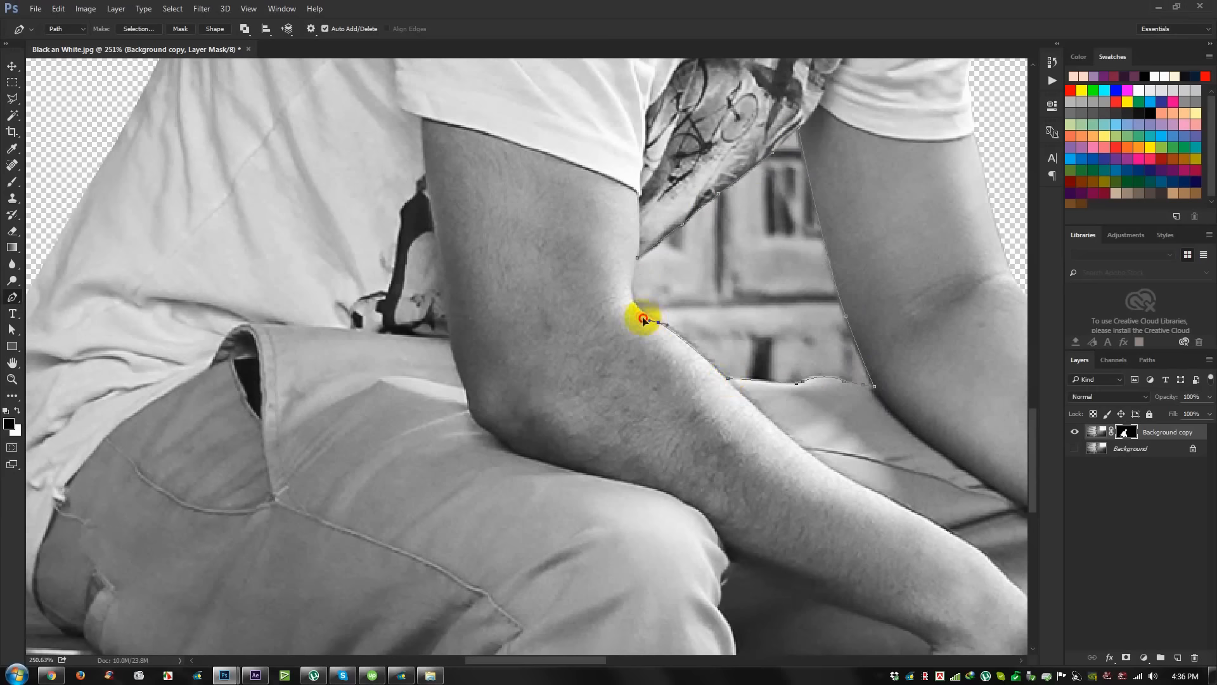
{"action": "left_click", "coordinate": [631, 279]}
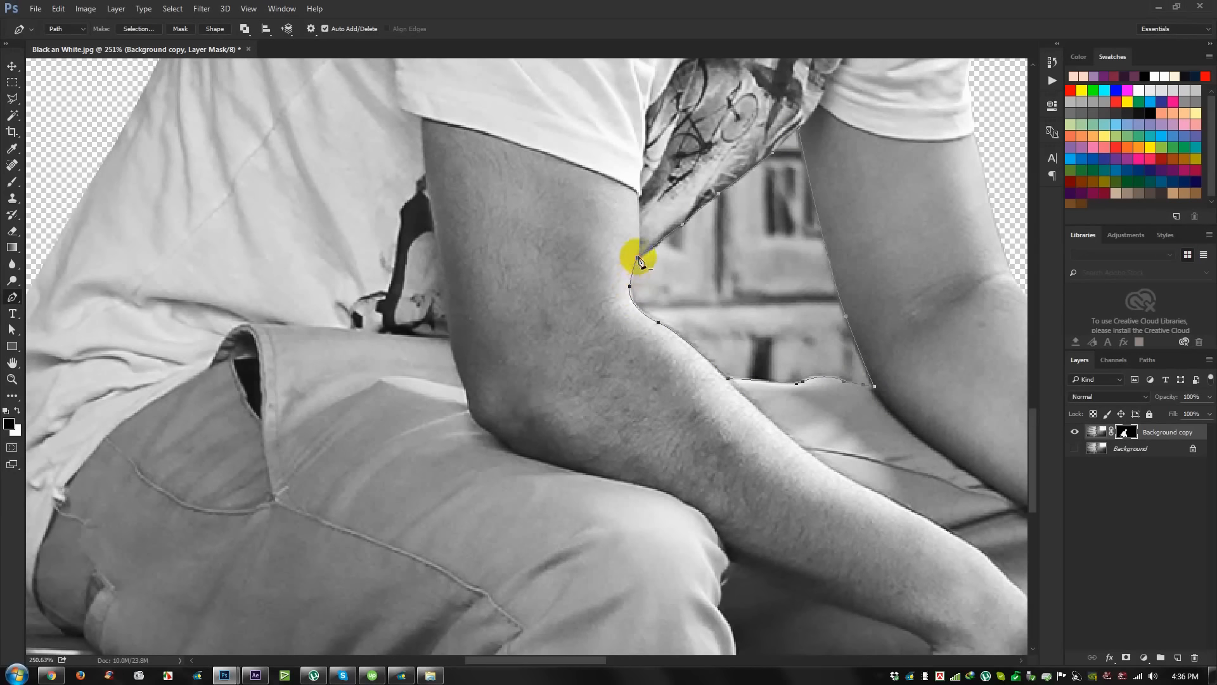
Fill the selected knee gap and the opening between the arms with black on the Background copy mask, and deselect.
{"action": "scroll", "coordinate": [658, 261], "scroll_direction": "down", "scroll_amount": 5}
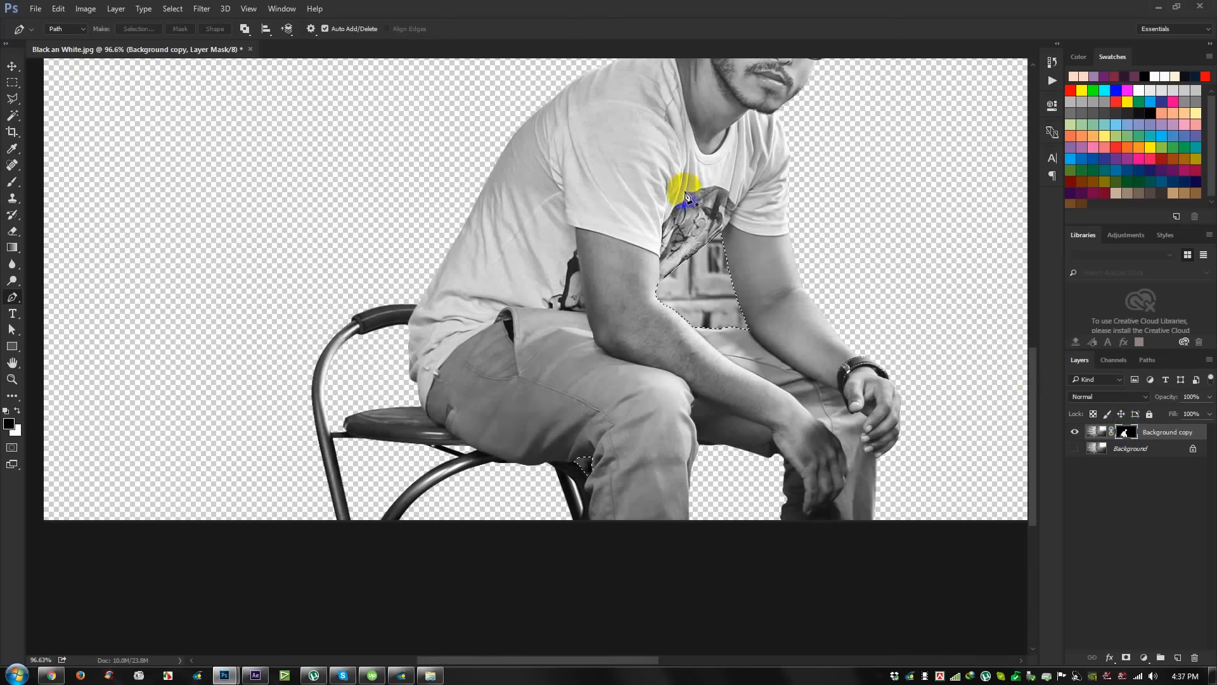
{"action": "left_click_drag", "start_coordinate": [695, 212], "coordinate": [697, 253]}
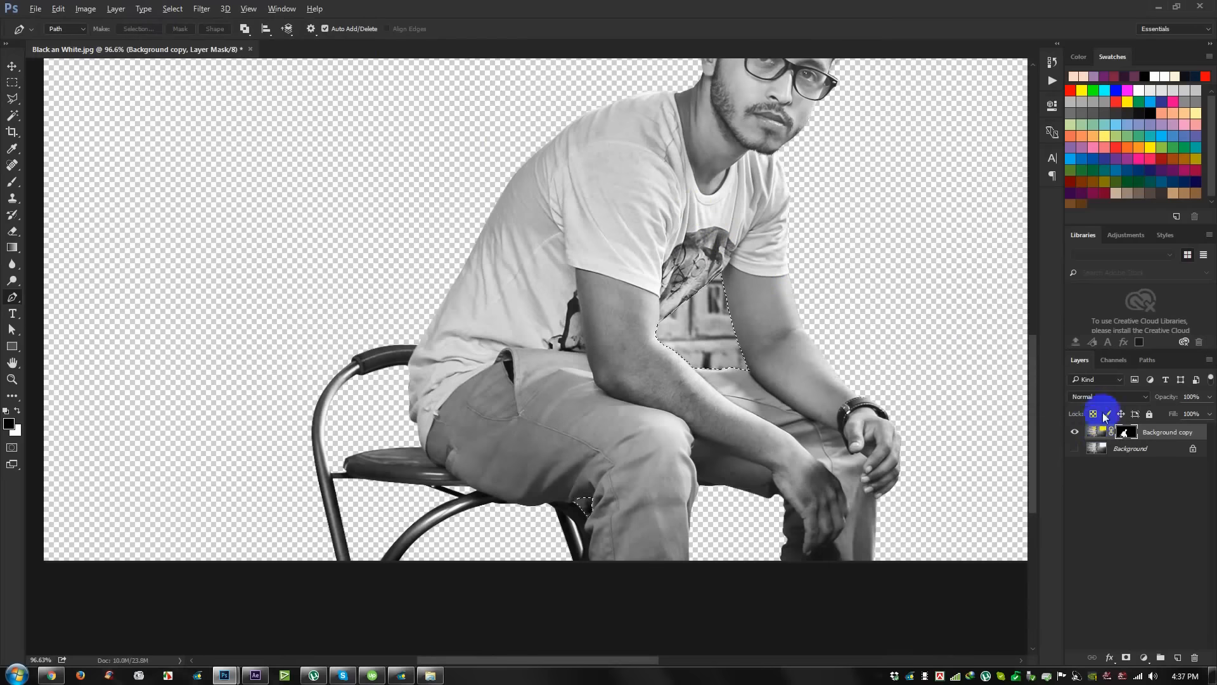
{"action": "key", "text": "alt+BackSpace"}
{"action": "key", "text": "ctrl+shift+s"}
{"action": "left_click", "coordinate": [950, 630]}
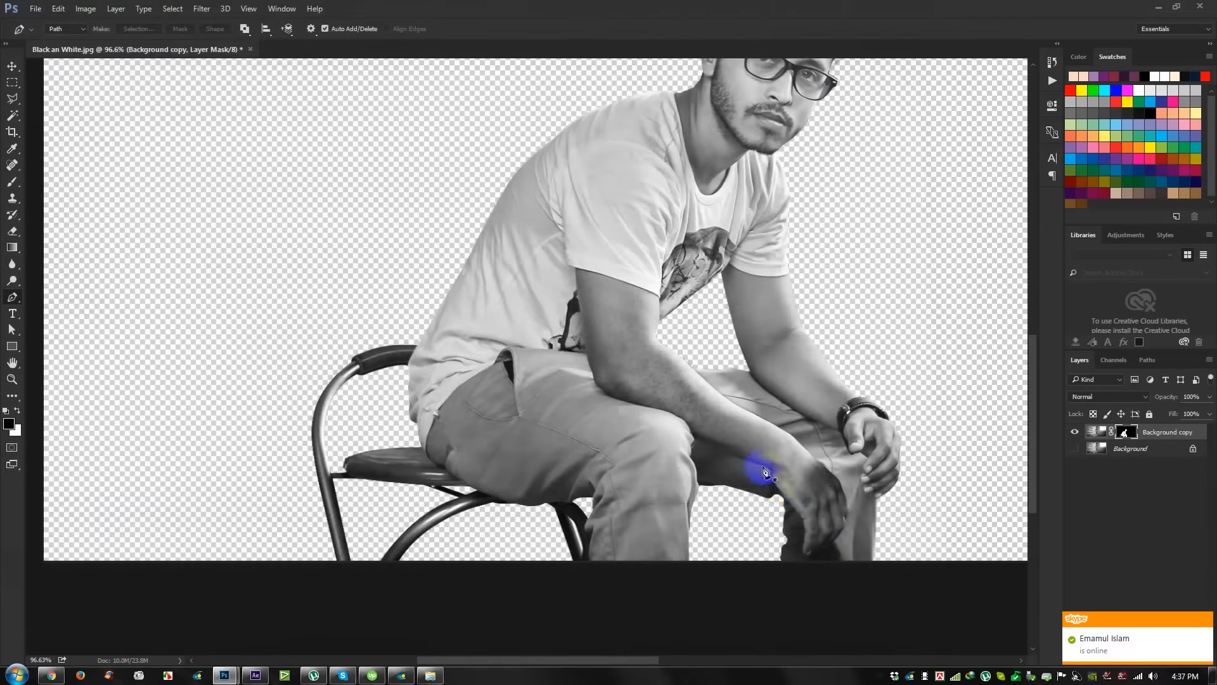
Check the complete cutout by switching the Background layer's visibility on and off.
{"action": "scroll", "coordinate": [755, 457], "scroll_direction": "down", "scroll_amount": 4}
{"action": "left_click", "coordinate": [12, 66]}
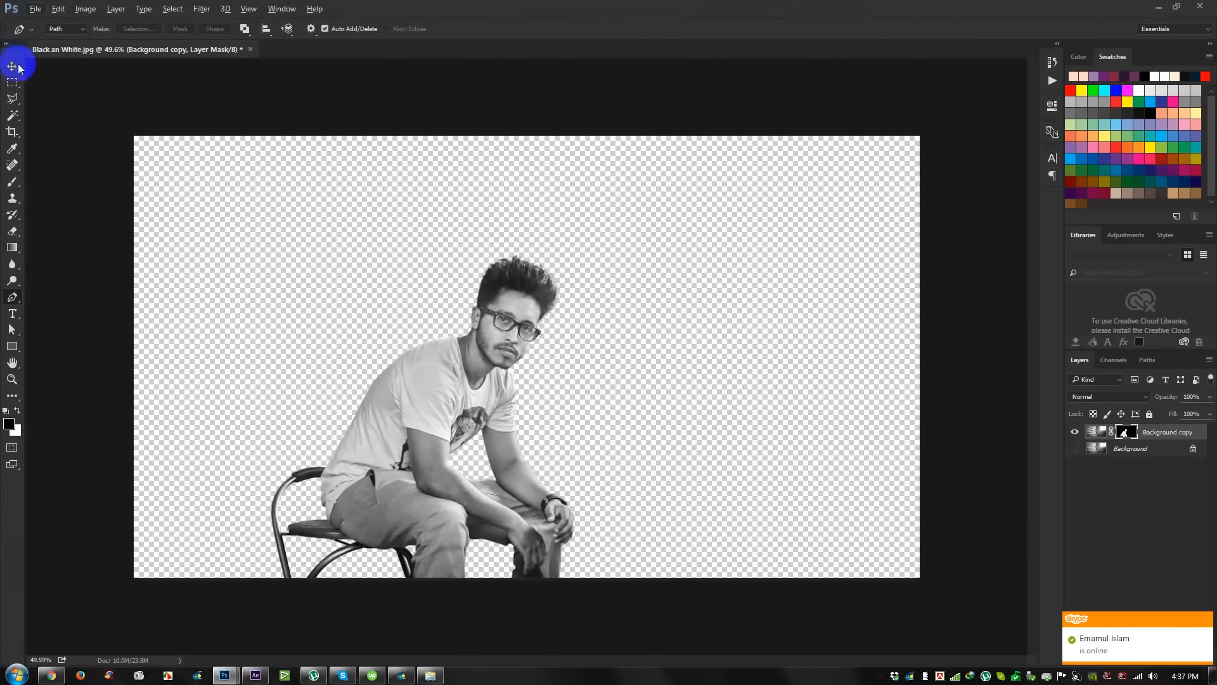
{"action": "left_click", "coordinate": [1074, 448]}
{"action": "left_click", "coordinate": [1073, 448]}
{"action": "left_click", "coordinate": [1073, 448]}
{"action": "left_click", "coordinate": [1074, 448]}
{"action": "left_click", "coordinate": [1074, 448]}
{"action": "left_click", "coordinate": [1074, 448]}
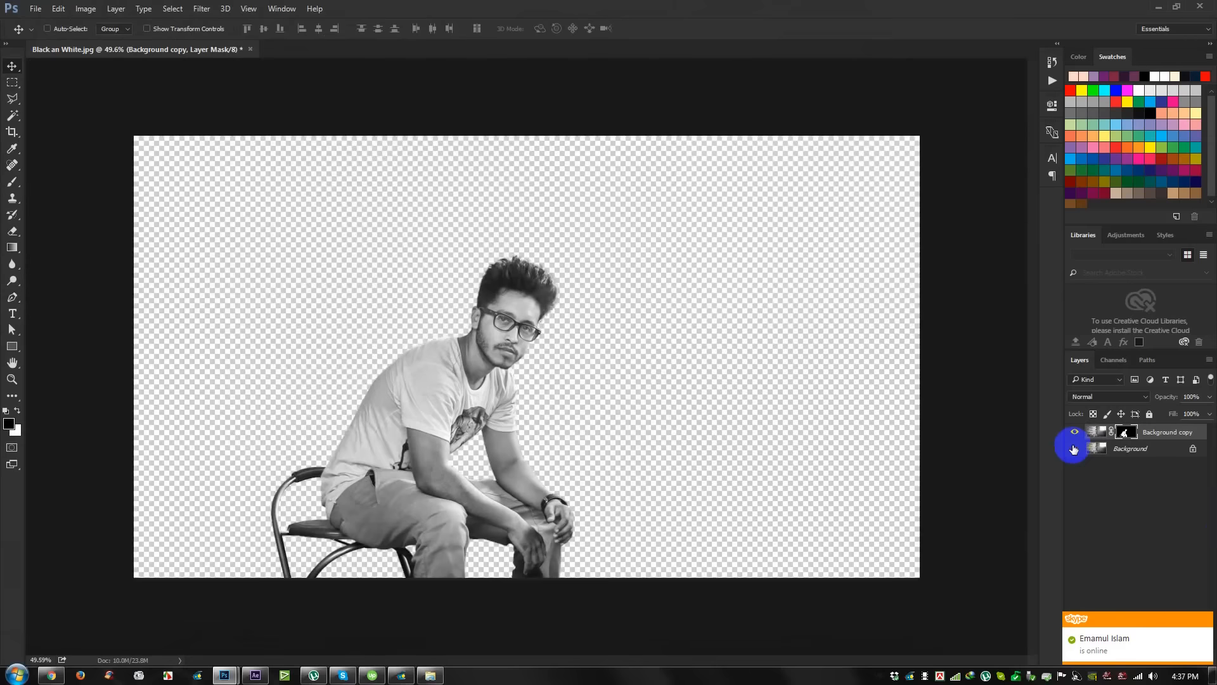
Load the Background copy mask as a selection and make the visible Background layer active with Background copy hidden.
{"action": "left_click", "coordinate": [1073, 449]}
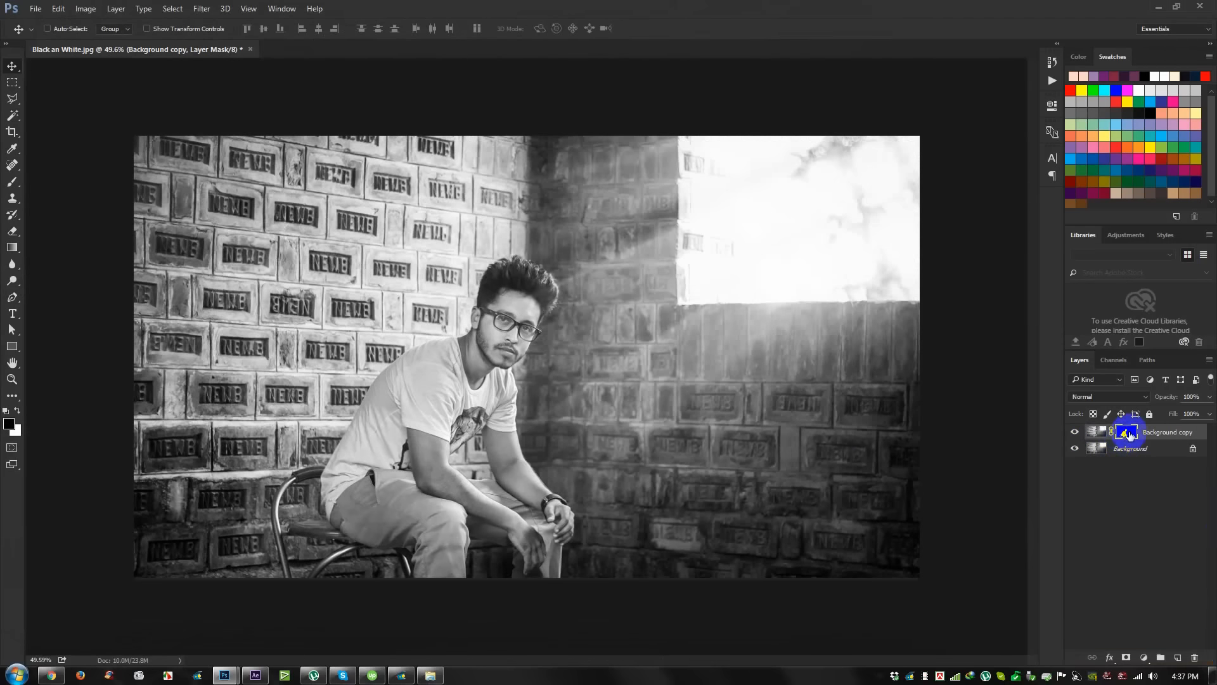
{"action": "key", "text": "ctrl"}
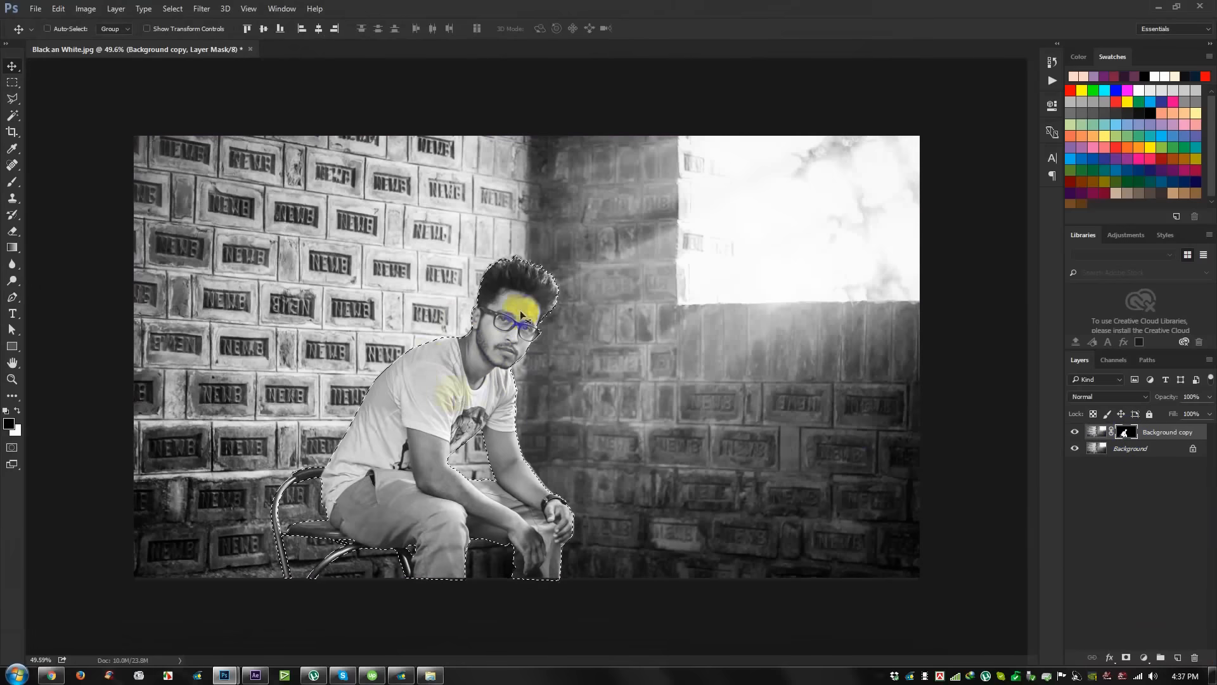
{"action": "left_click", "coordinate": [1093, 434]}
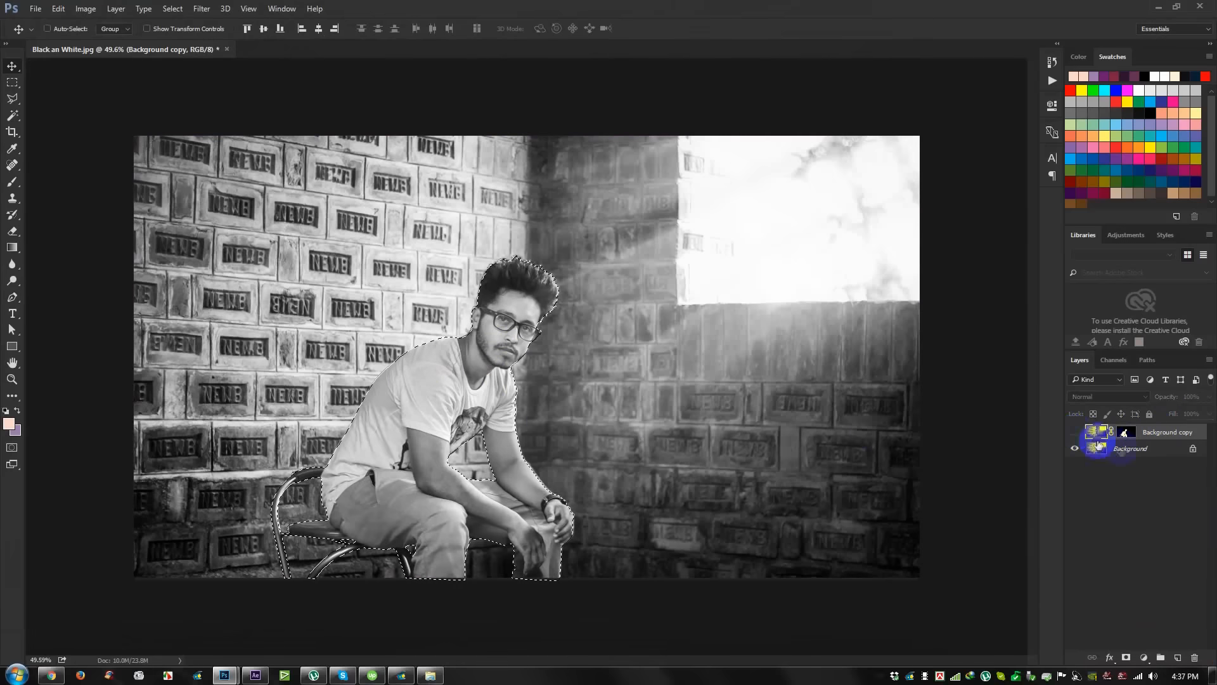
{"action": "left_click", "coordinate": [1100, 449]}
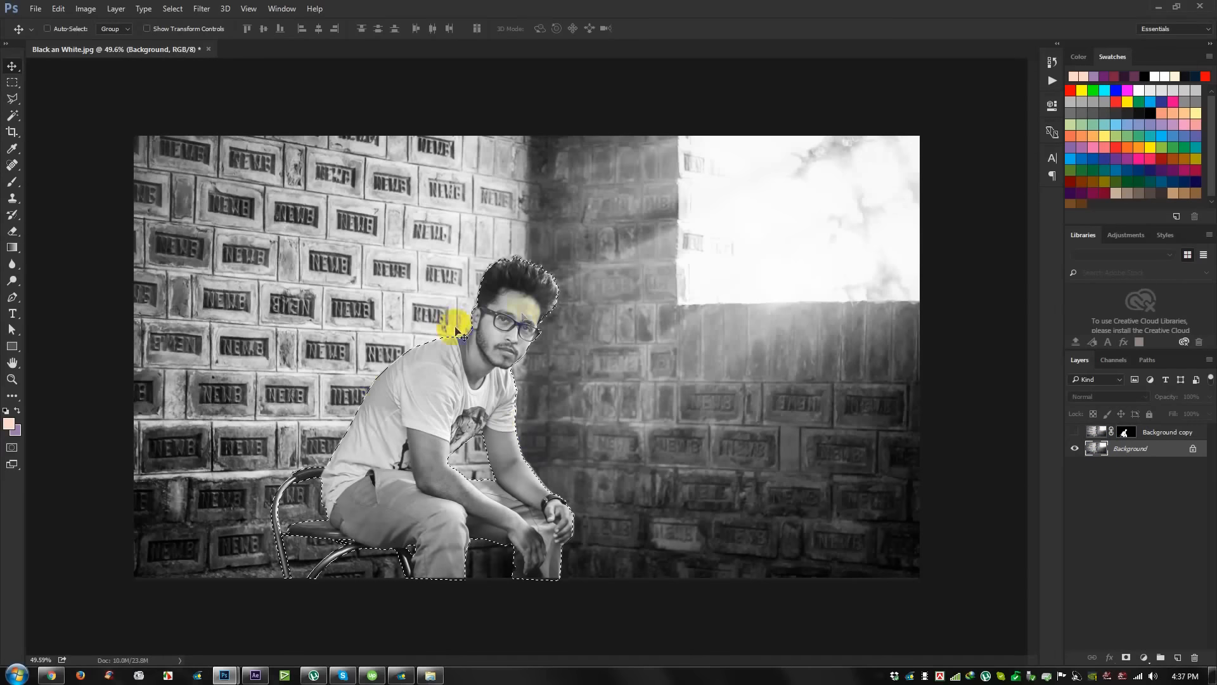
{"action": "left_click_drag", "start_coordinate": [429, 307], "coordinate": [500, 315]}
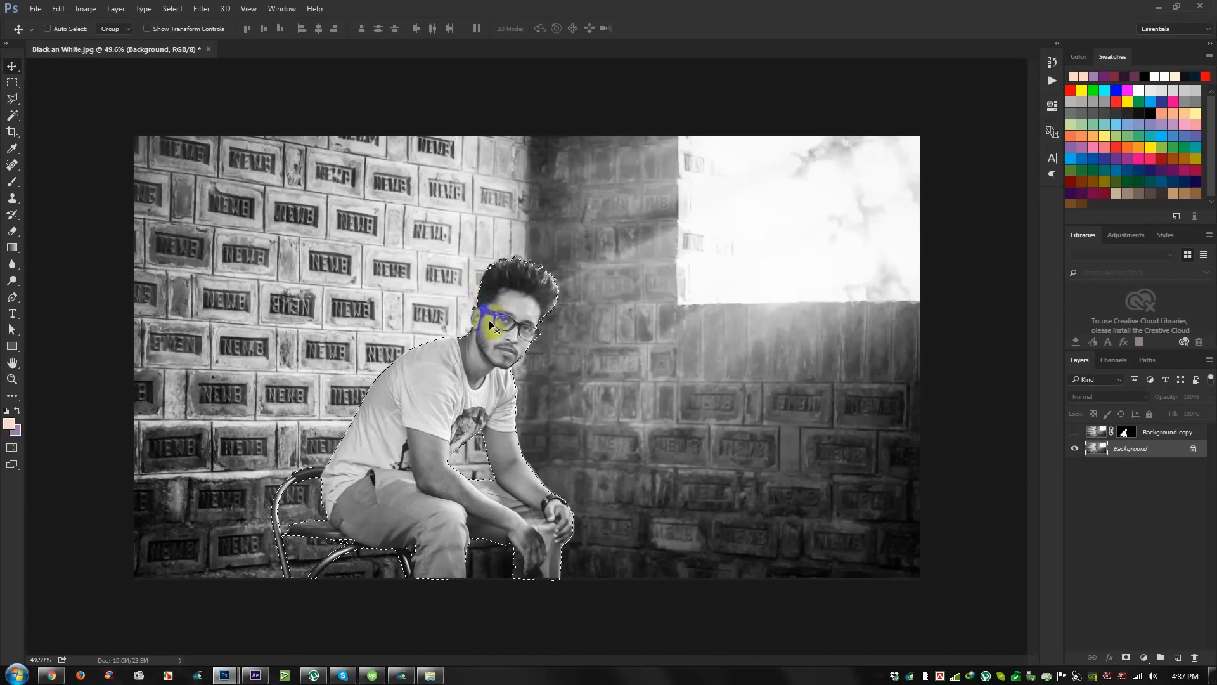
Clone the dark brick wall over the man's hair, face edge, hands and far leg inside the selection with a size 125 Clone Stamp.
{"action": "scroll", "coordinate": [479, 317], "scroll_direction": "up", "scroll_amount": 2}
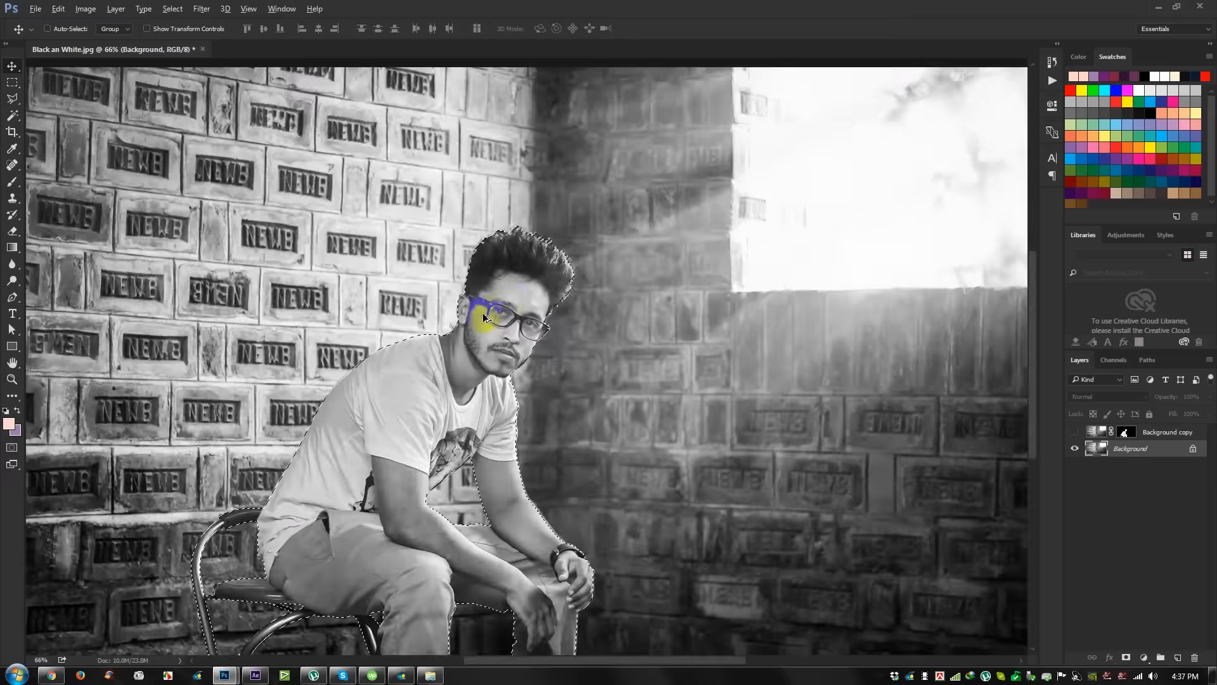
{"action": "left_click", "coordinate": [13, 197]}
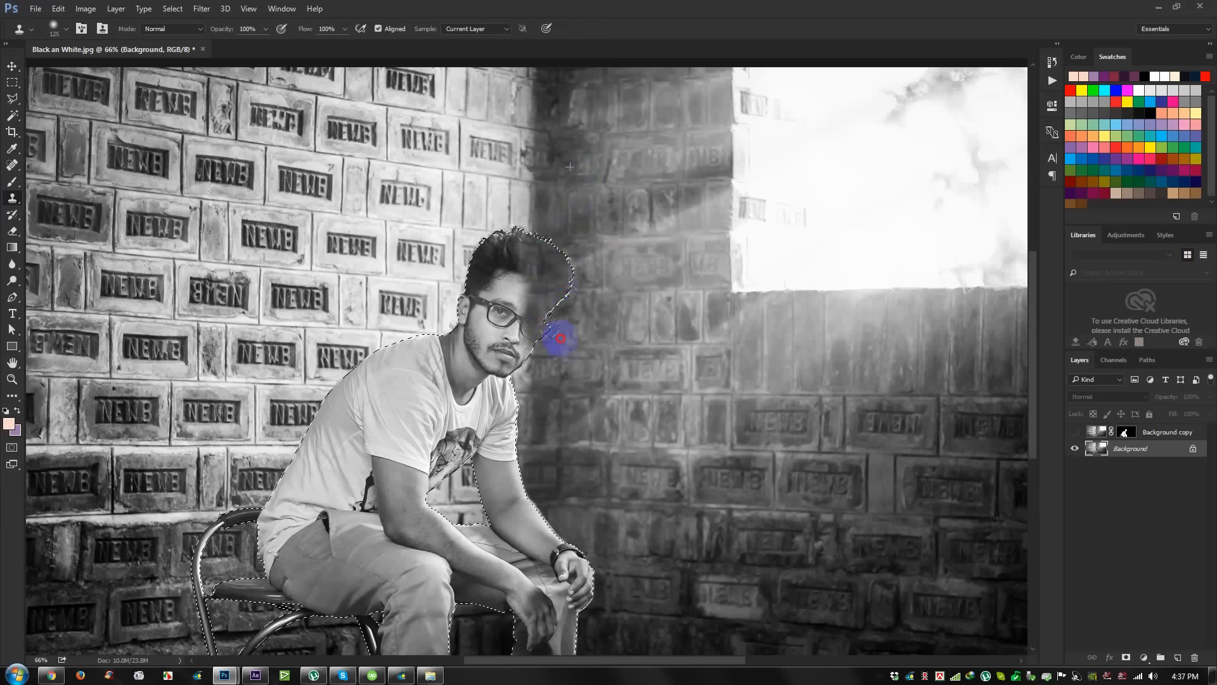
{"action": "left_click_drag", "start_coordinate": [561, 574], "coordinate": [579, 555]}
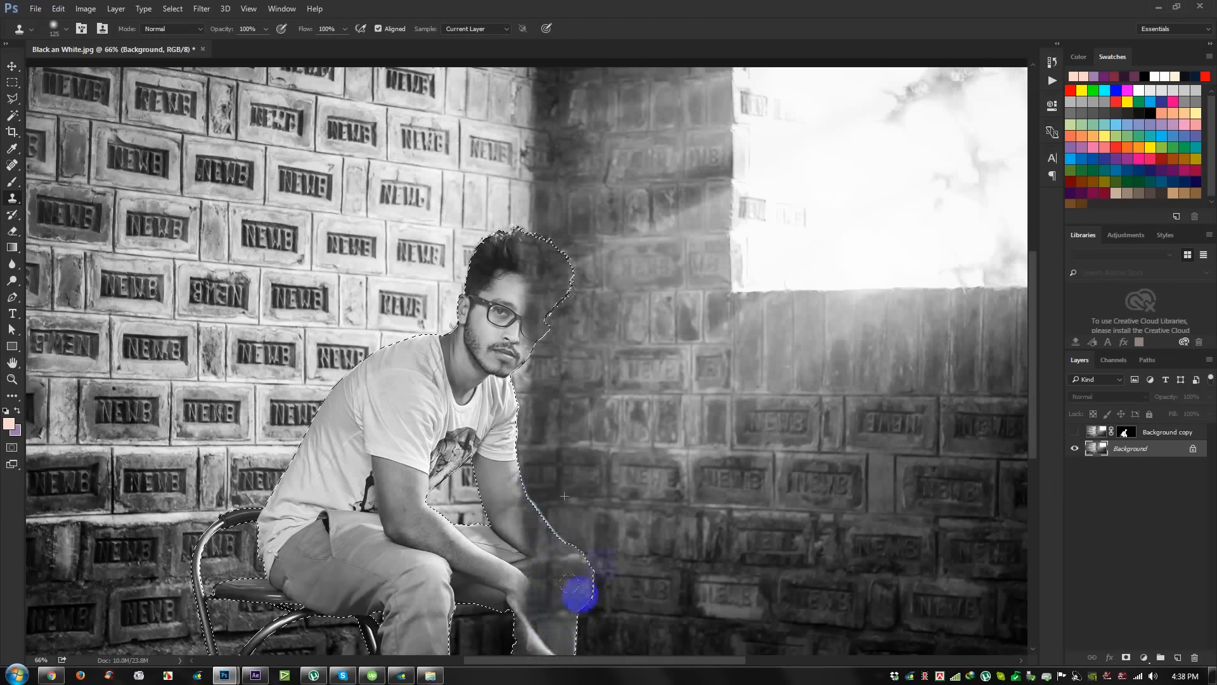
{"action": "scroll", "coordinate": [570, 584], "scroll_direction": "down", "scroll_amount": 3}
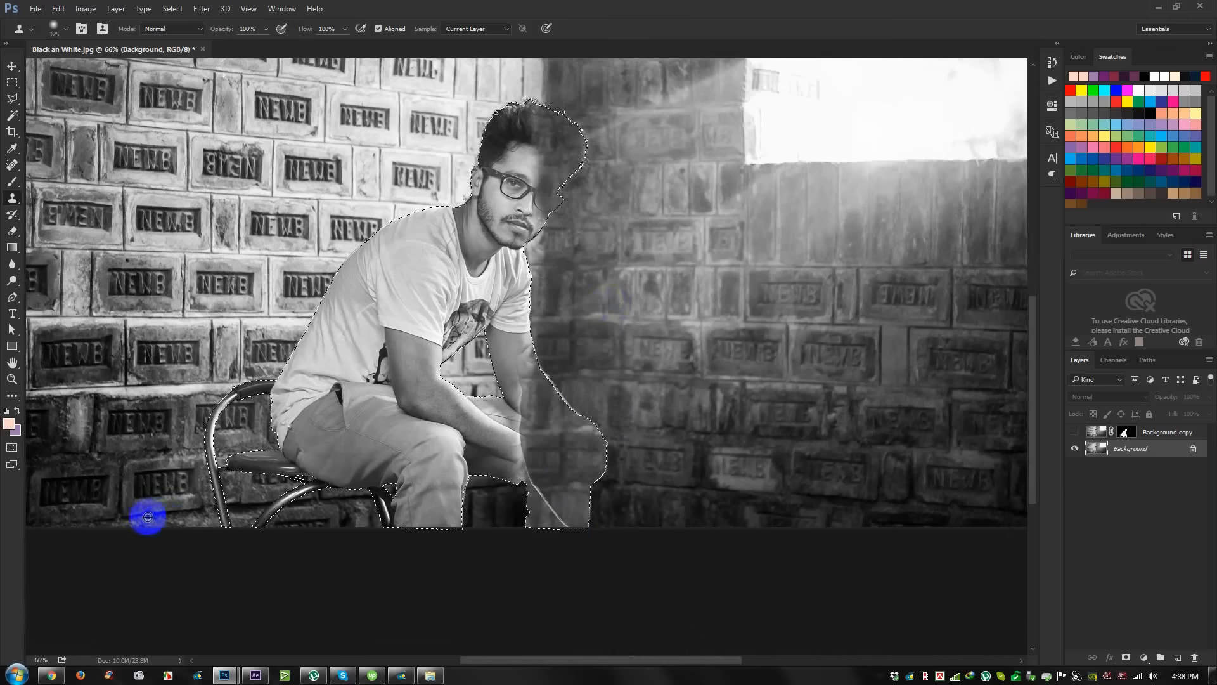
{"action": "left_click_drag", "start_coordinate": [312, 184], "coordinate": [358, 285]}
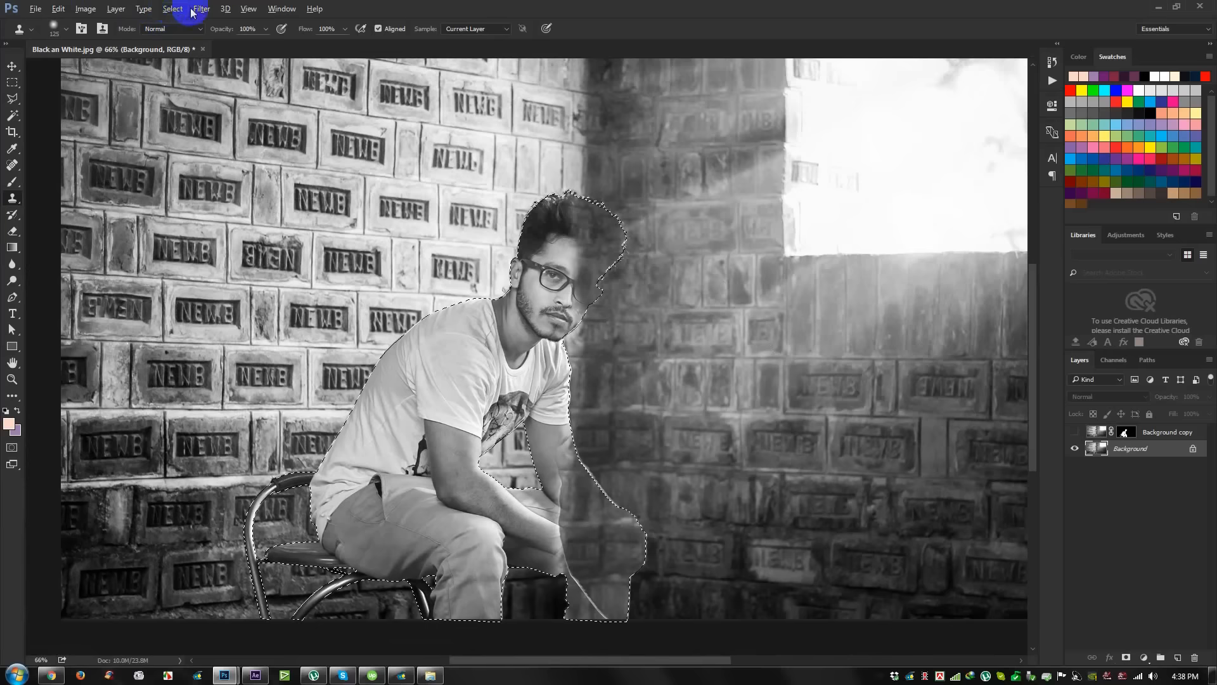
Expand the selection around the man and chair by 5 pixels and inspect its outline.
{"action": "left_click", "coordinate": [167, 10]}
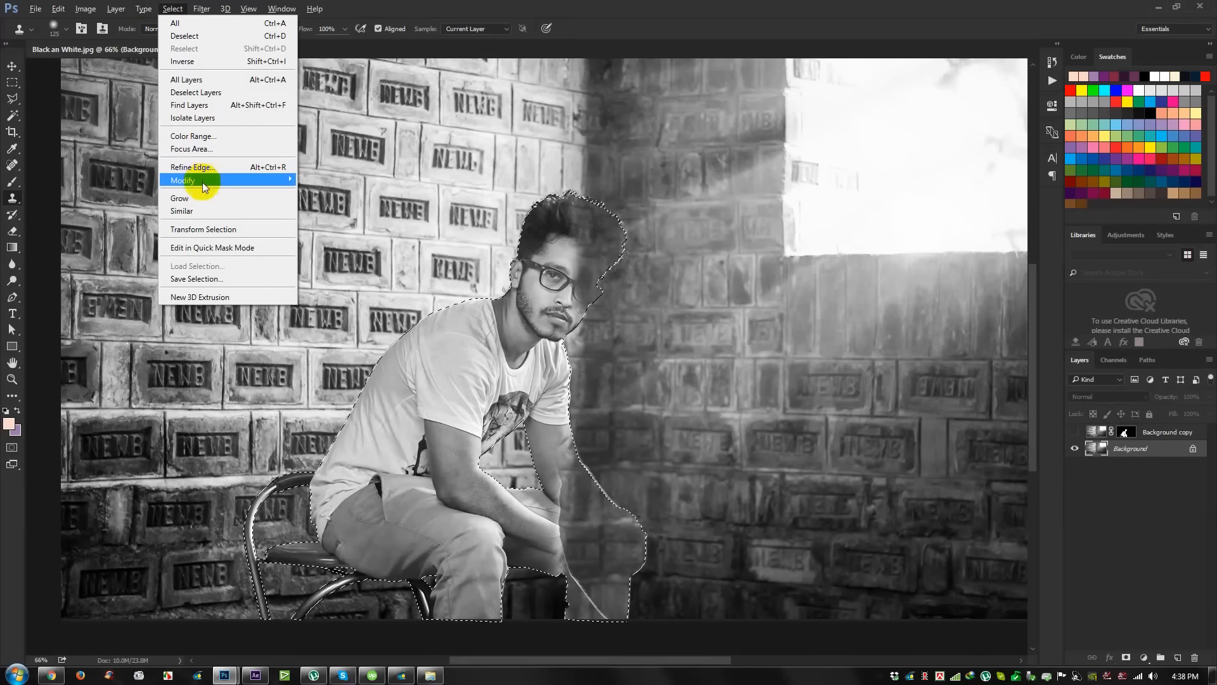
{"action": "mouse_move", "coordinate": [280, 183]}
{"action": "left_click", "coordinate": [322, 204]}
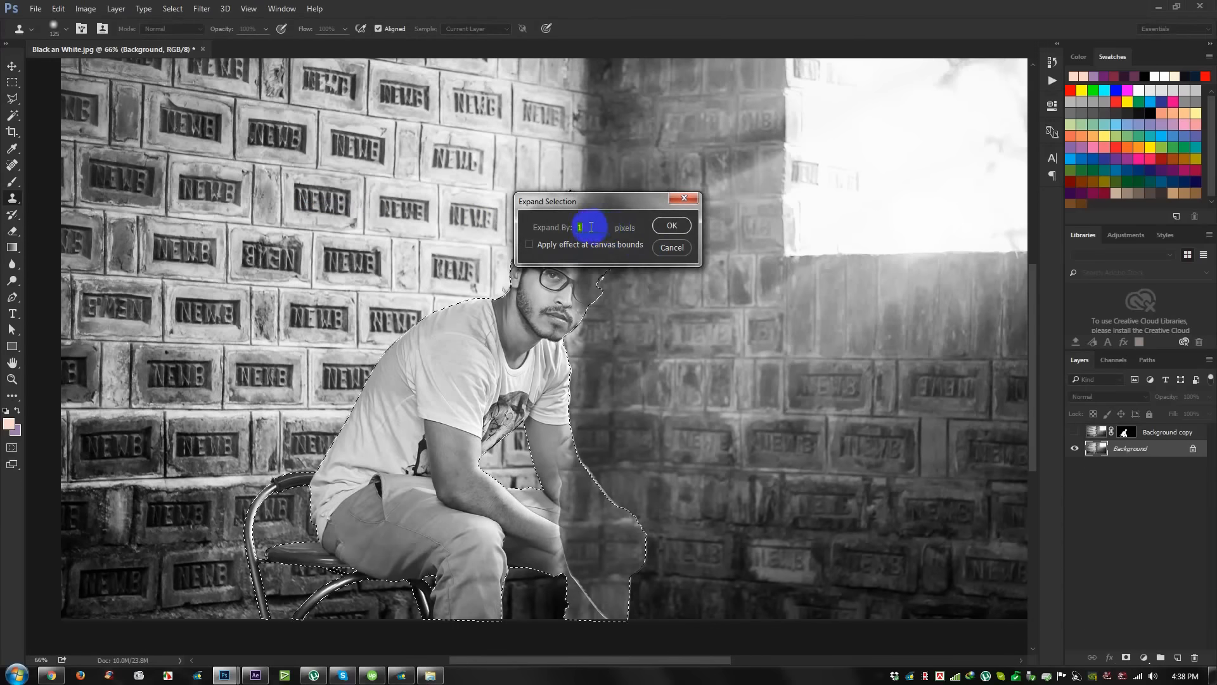
{"action": "type", "text": "5"}
{"action": "left_click", "coordinate": [663, 227]}
{"action": "scroll", "coordinate": [489, 339], "scroll_direction": "up", "scroll_amount": 8}
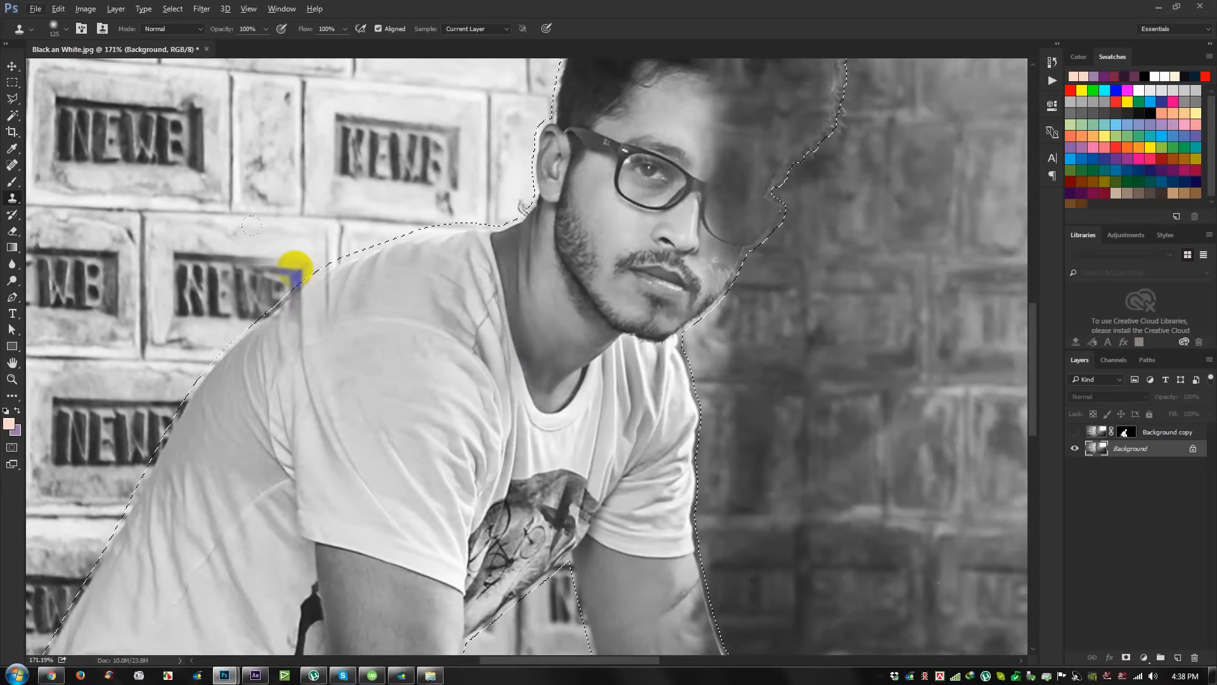
{"action": "scroll", "coordinate": [312, 285], "scroll_direction": "down", "scroll_amount": 10}
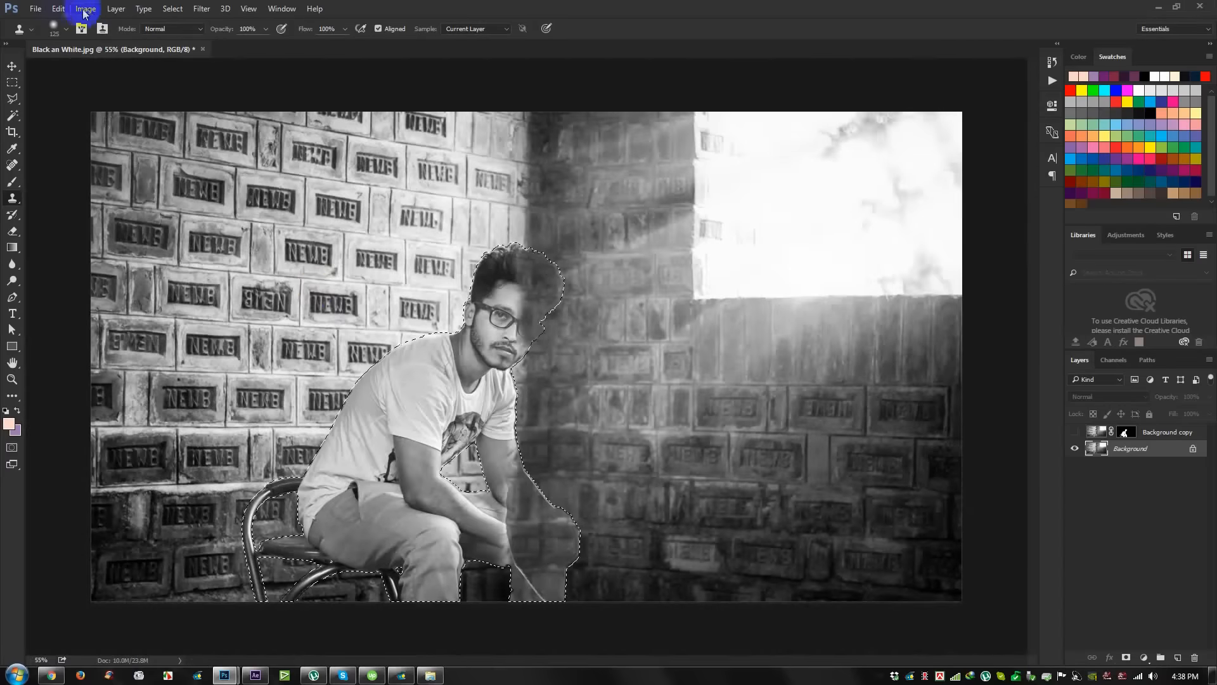
Fill the selection around the man and chair on the Background layer with Content-Aware contents and deselect it.
{"action": "left_click", "coordinate": [57, 9]}
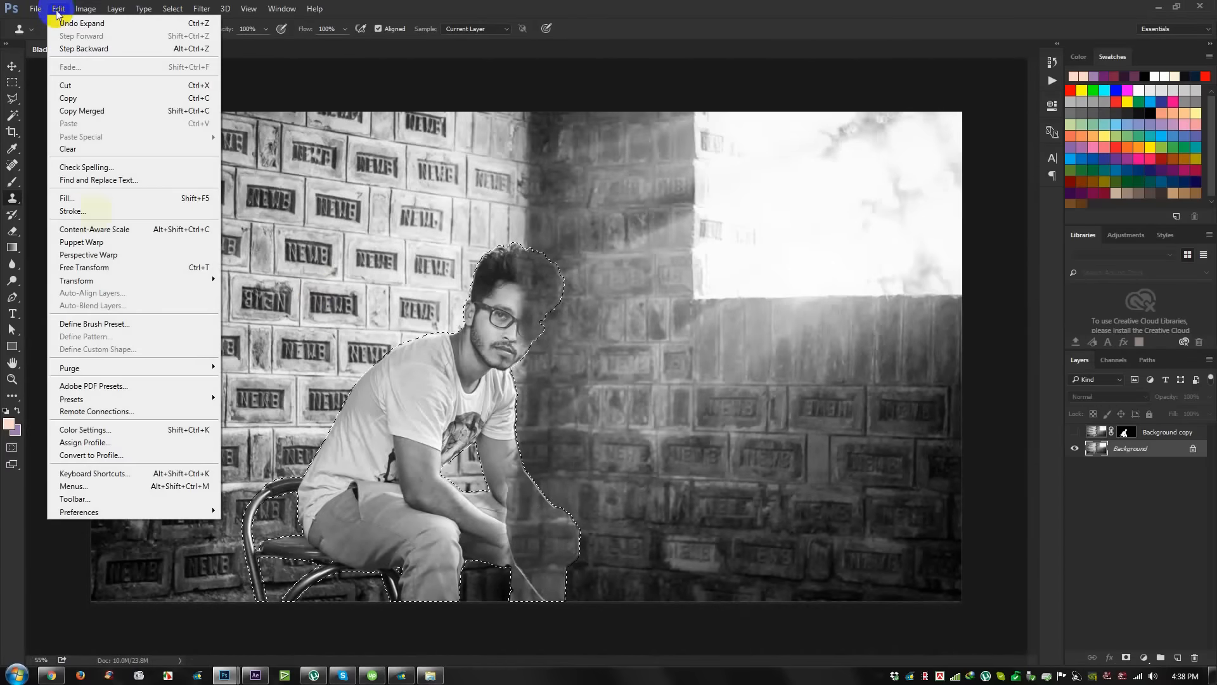
{"action": "left_click", "coordinate": [88, 198]}
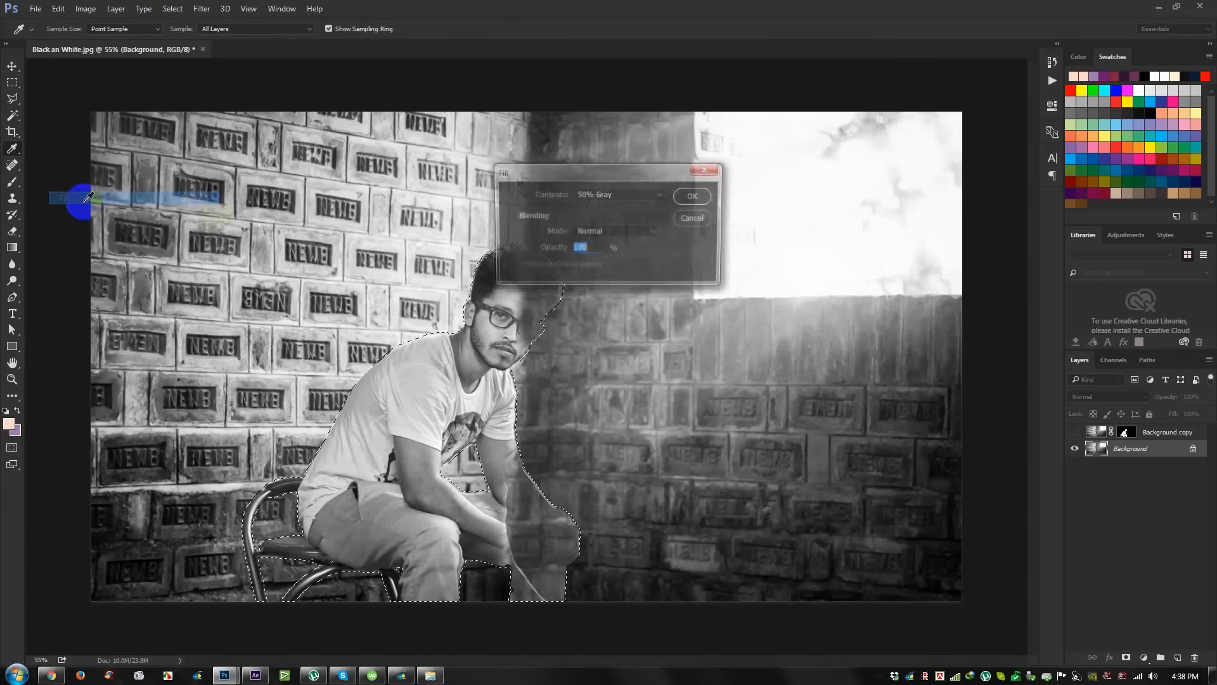
{"action": "left_click", "coordinate": [612, 194]}
{"action": "left_click", "coordinate": [592, 241]}
{"action": "left_click", "coordinate": [695, 196]}
{"action": "key", "text": "s"}
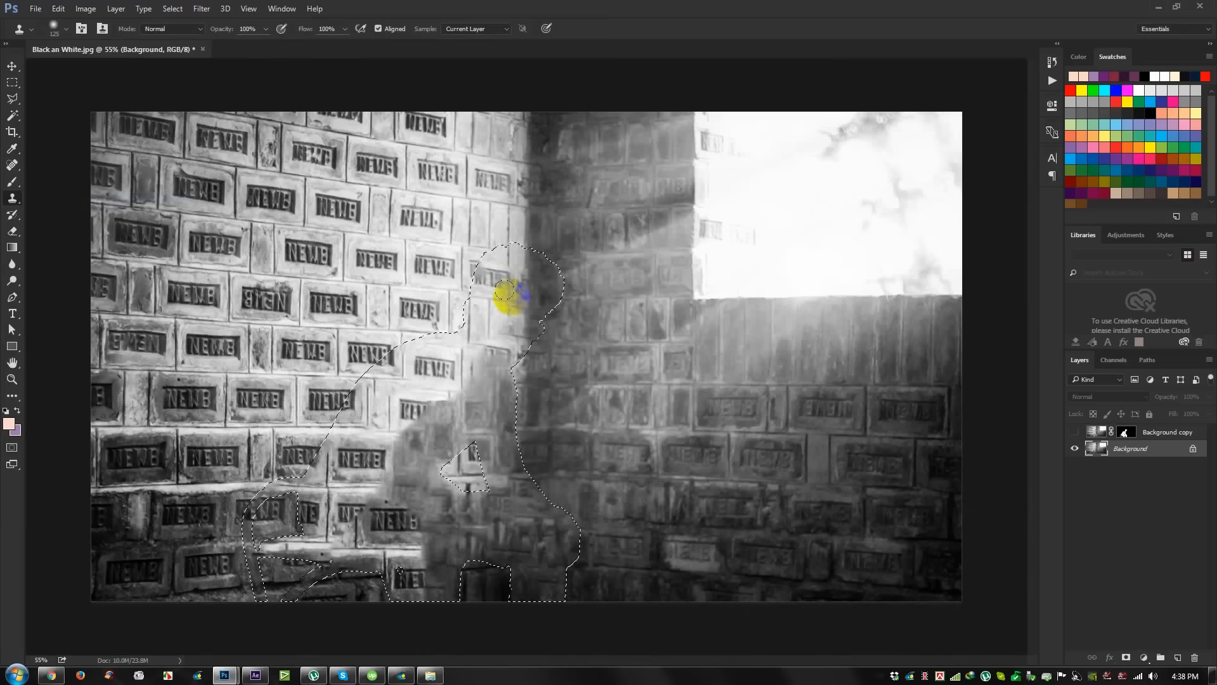
{"action": "key", "text": "ctrl+d"}
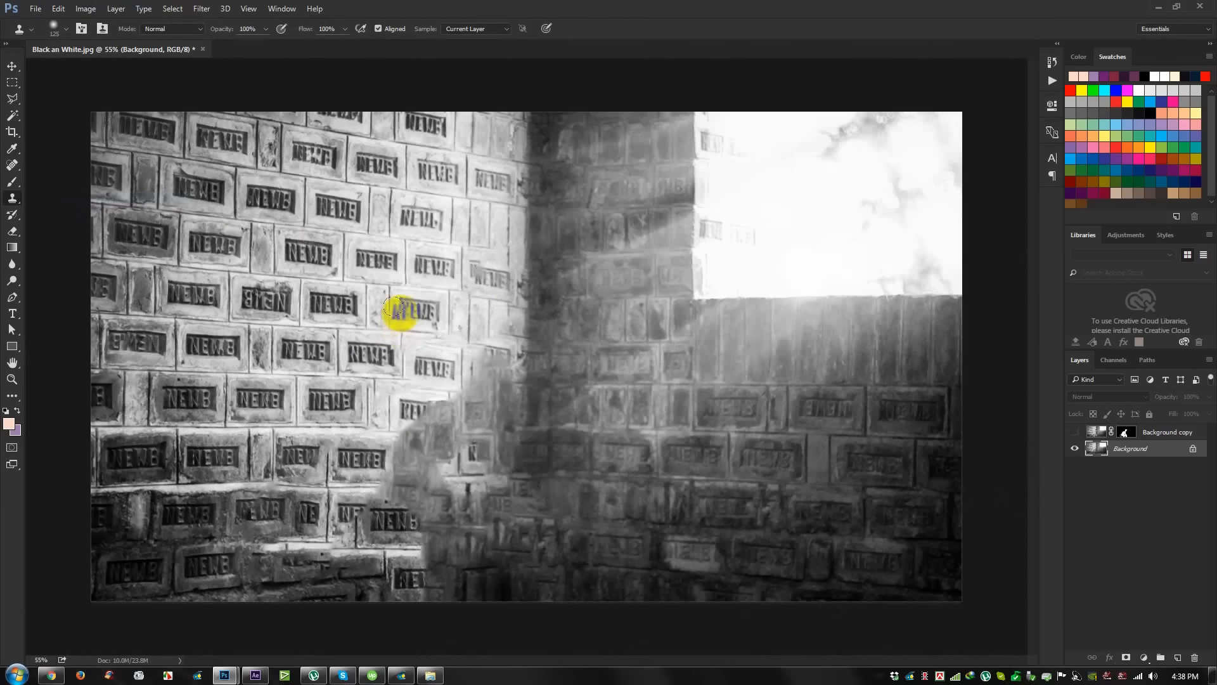
Make the Background copy layer visible again, convert it to a Smart Object and check it by switching its visibility.
{"action": "left_click", "coordinate": [12, 66]}
{"action": "scroll", "coordinate": [609, 330], "scroll_direction": "down", "scroll_amount": 2}
{"action": "left_click", "coordinate": [1074, 432]}
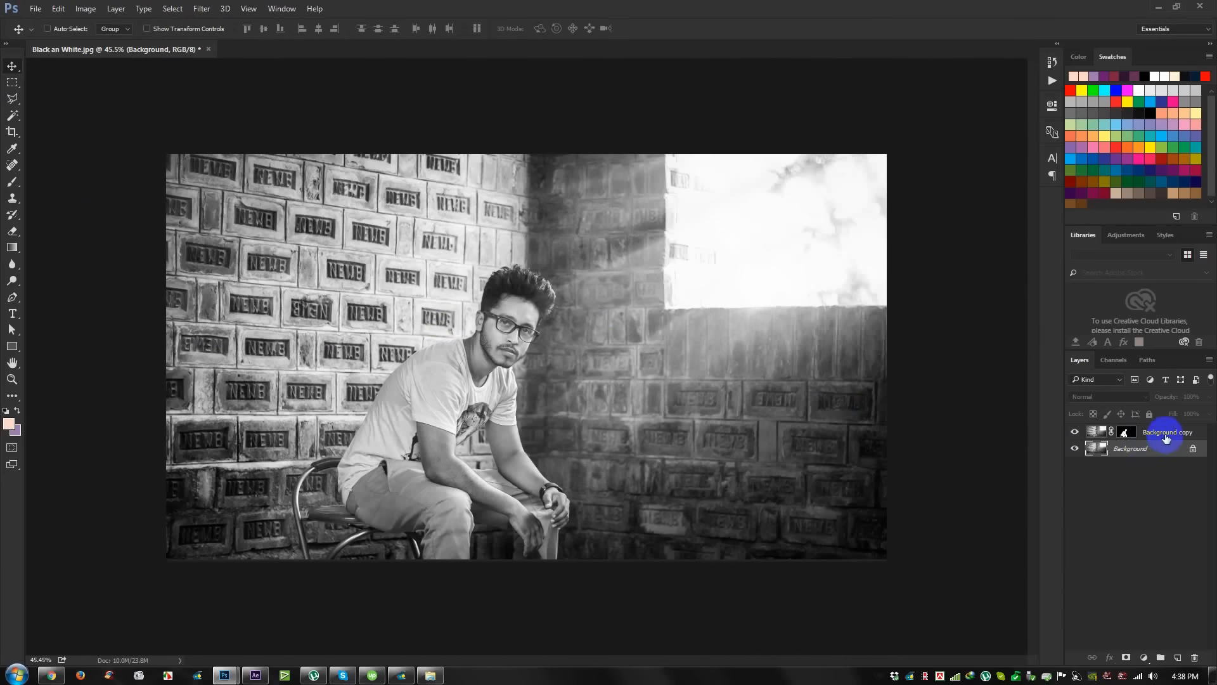
{"action": "left_click", "coordinate": [1167, 439]}
{"action": "right_click", "coordinate": [1166, 439]}
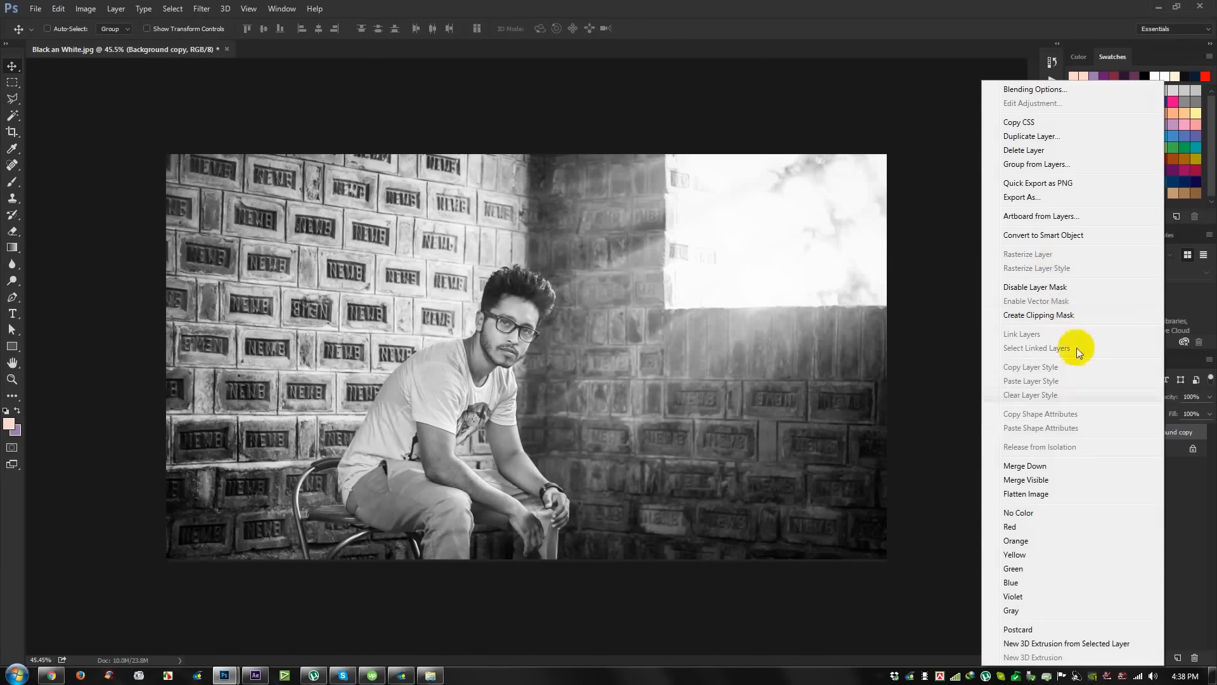
{"action": "left_click", "coordinate": [1035, 234]}
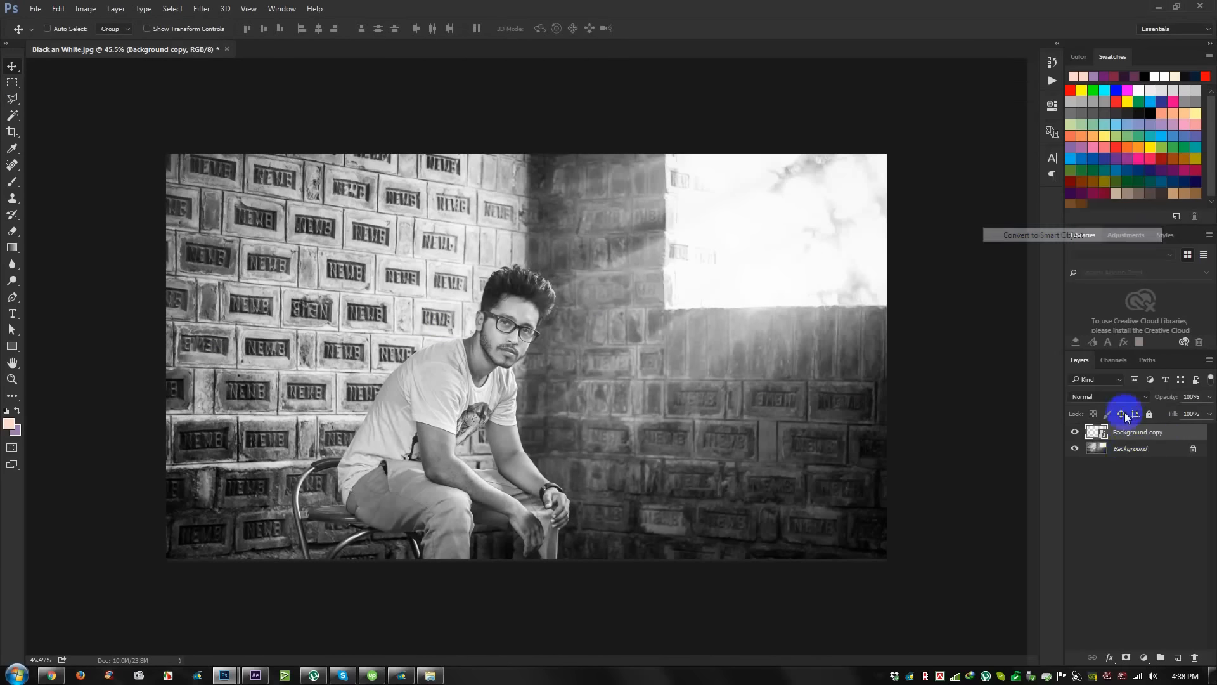
{"action": "left_click", "coordinate": [1074, 433]}
{"action": "left_click", "coordinate": [1074, 434]}
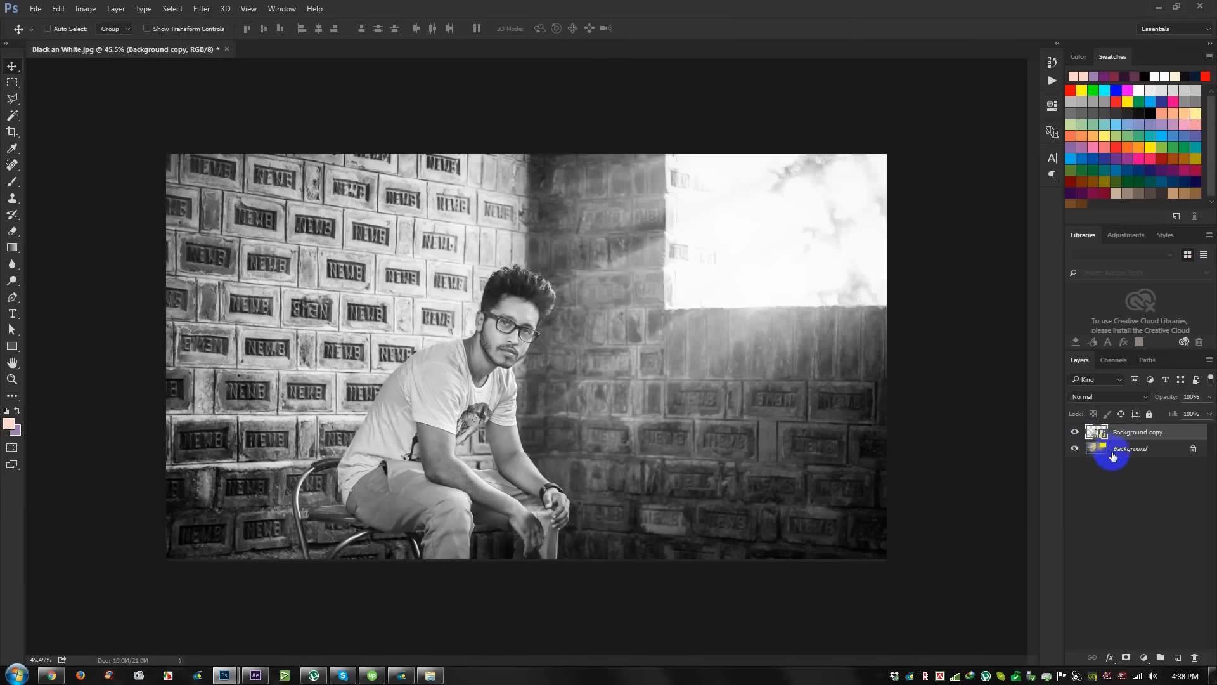
Save the document as a layered Photoshop file named Black an White in a new Desktop folder called 2D to 3d.
{"action": "left_click", "coordinate": [1113, 455]}
{"action": "left_click", "coordinate": [35, 9]}
{"action": "left_click", "coordinate": [75, 155]}
{"action": "left_click", "coordinate": [49, 87]}
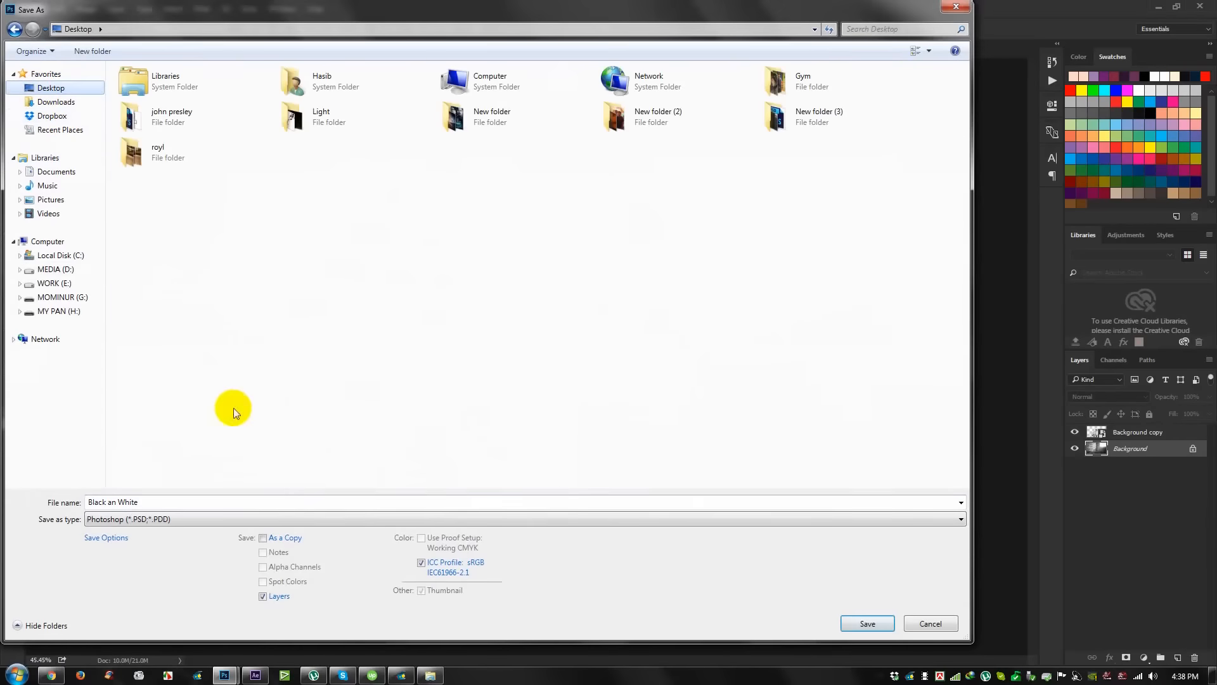
{"action": "right_click", "coordinate": [320, 351]}
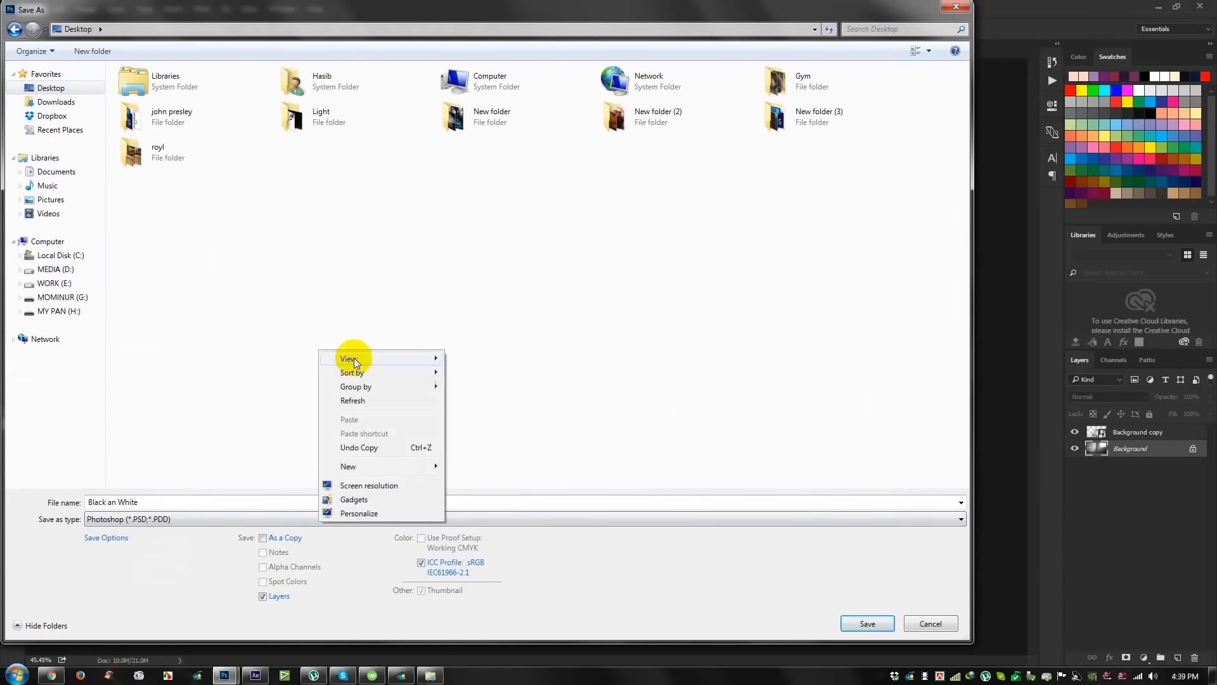
{"action": "mouse_move", "coordinate": [368, 358]}
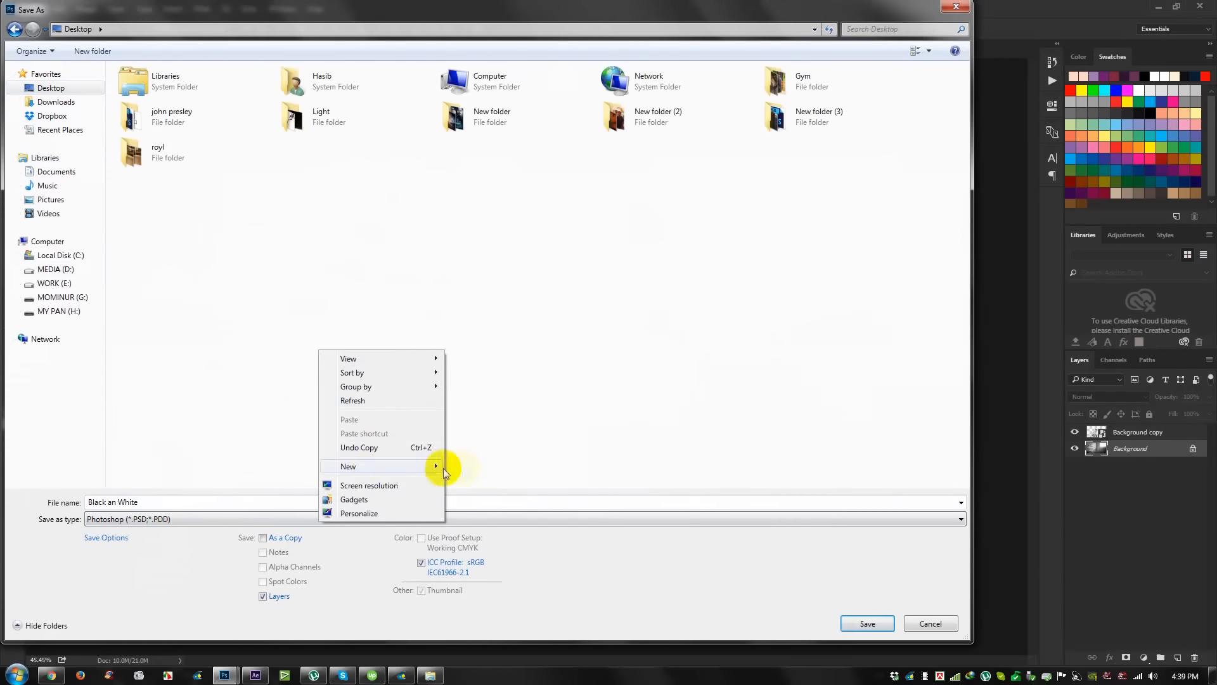
{"action": "left_click", "coordinate": [469, 467]}
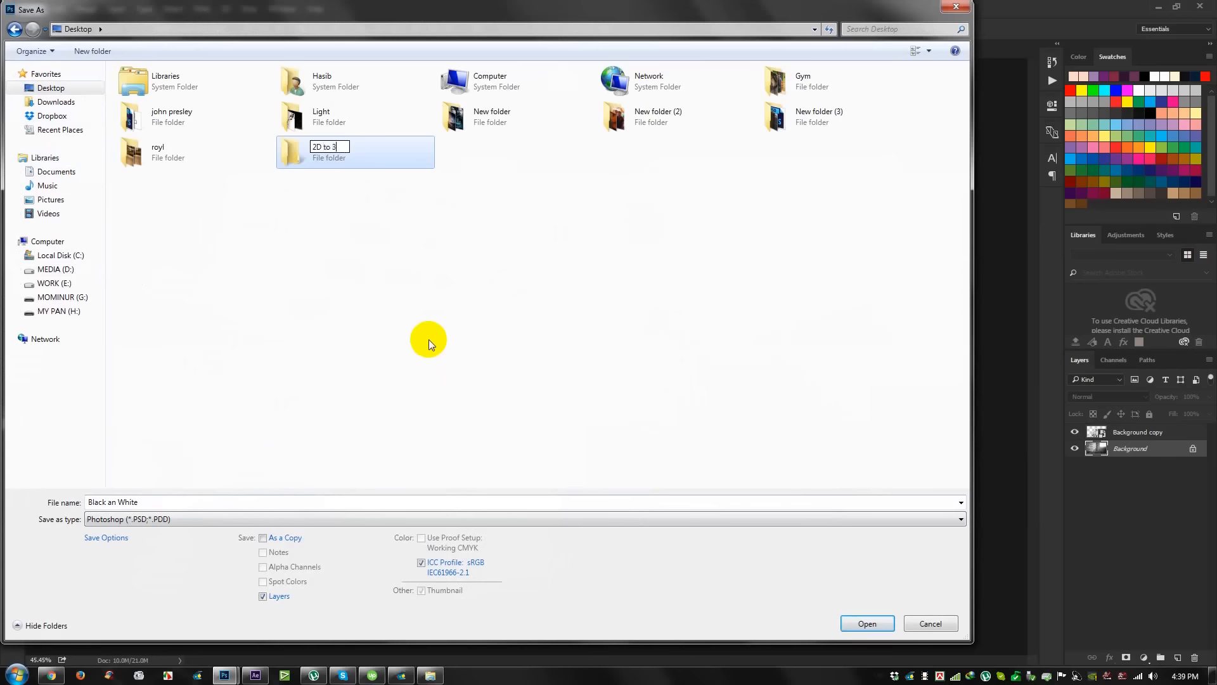
{"action": "left_click", "coordinate": [428, 343]}
{"action": "double_click", "coordinate": [318, 146]}
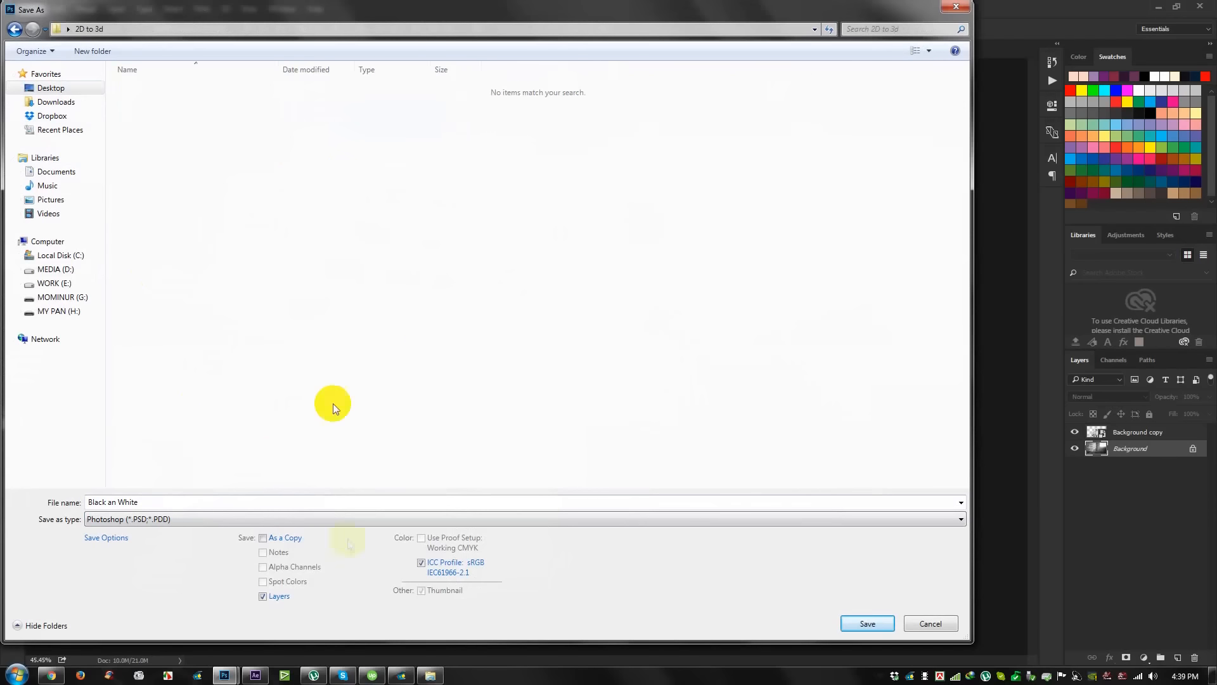
{"action": "left_click", "coordinate": [848, 618]}
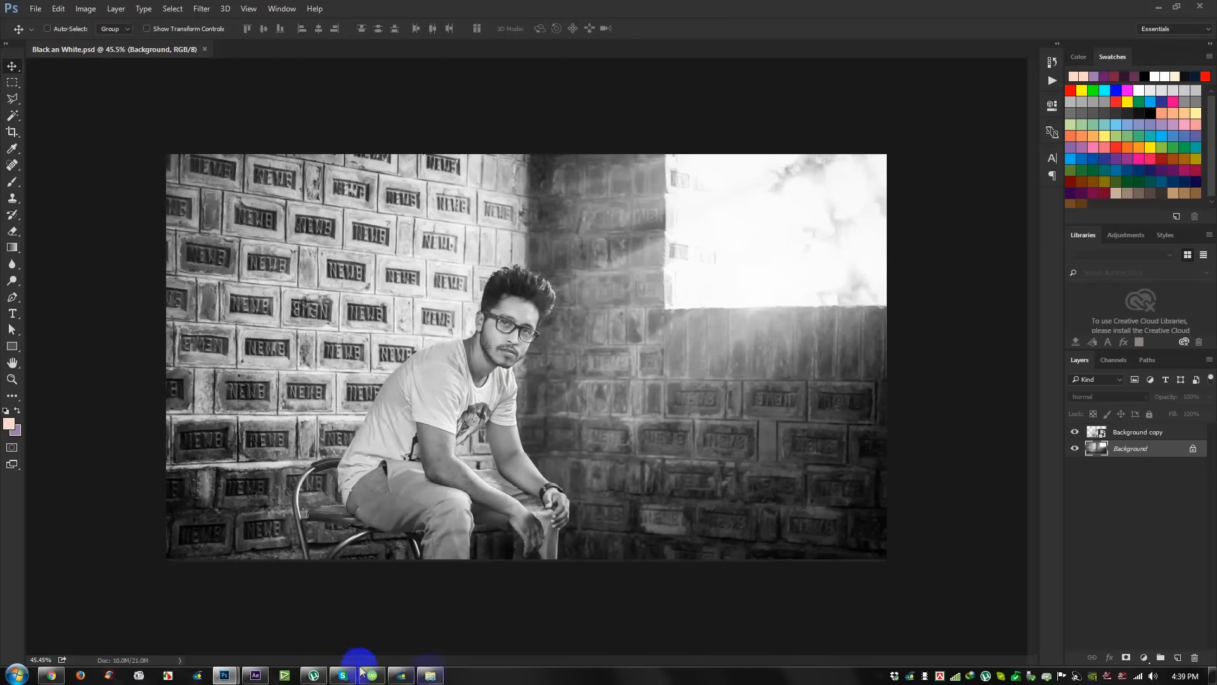
Minimize Photoshop, open the 2D to 3d folder from the desktop and display its contents as large icons.
{"action": "left_click", "coordinate": [14, 676]}
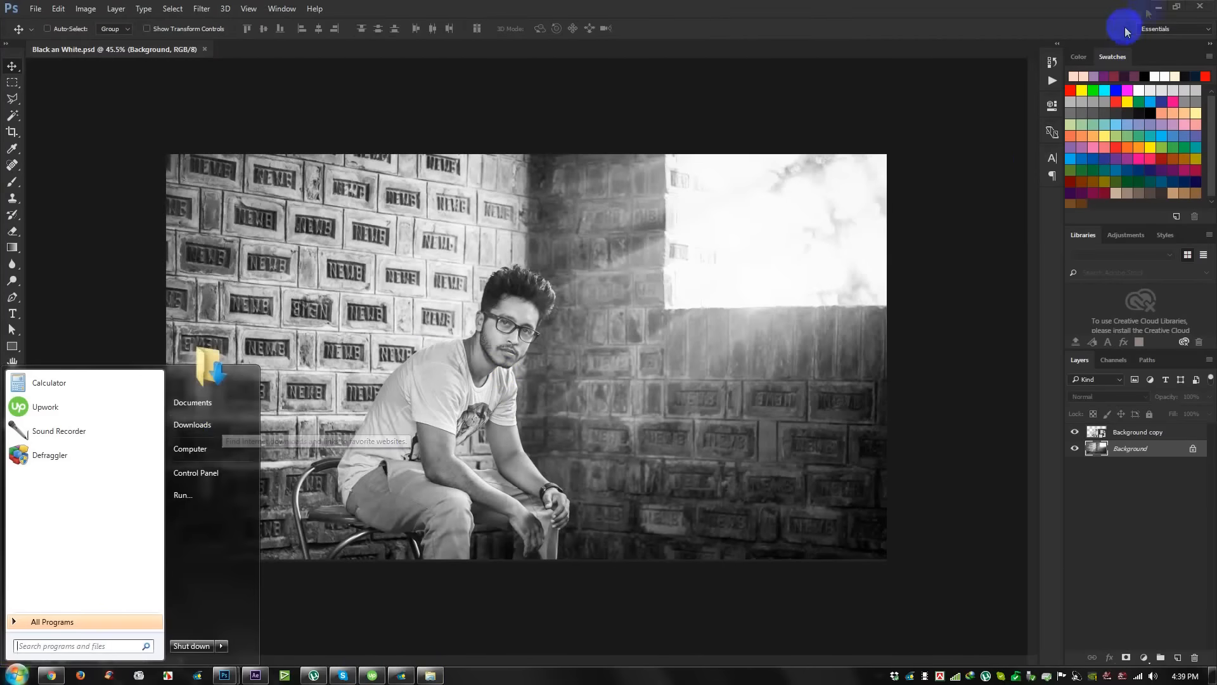
{"action": "left_click", "coordinate": [1157, 7]}
{"action": "left_click", "coordinate": [1157, 8]}
{"action": "left_click", "coordinate": [1157, 7]}
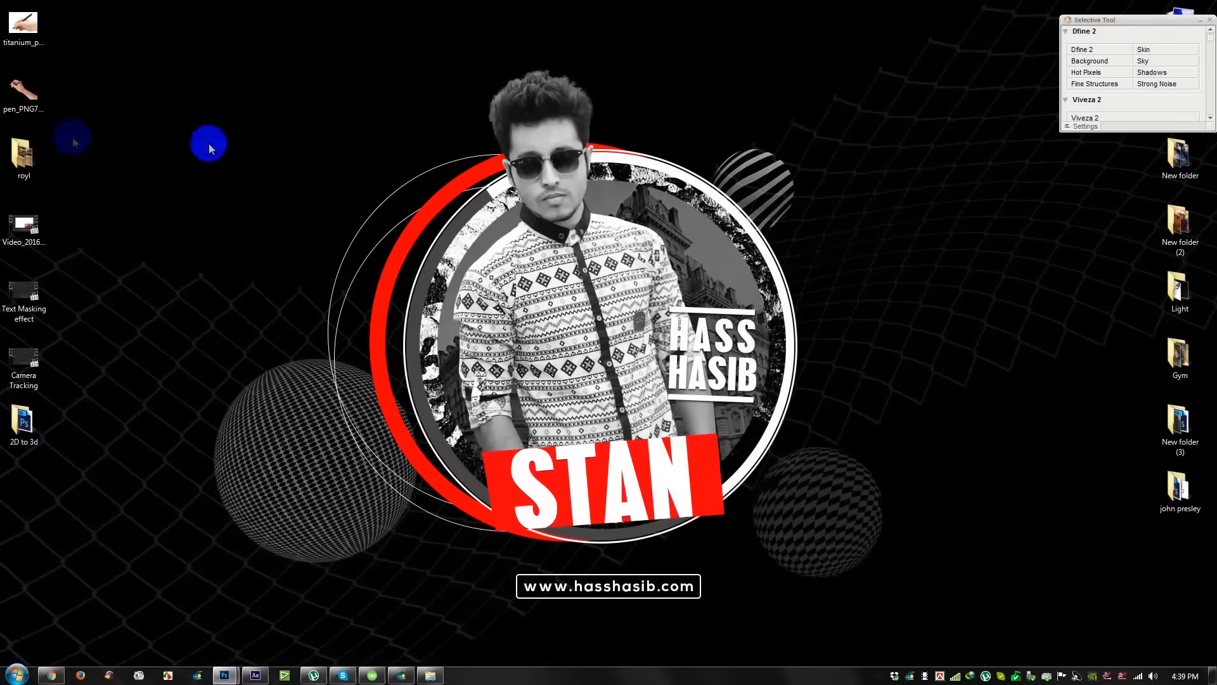
{"action": "double_click", "coordinate": [36, 426]}
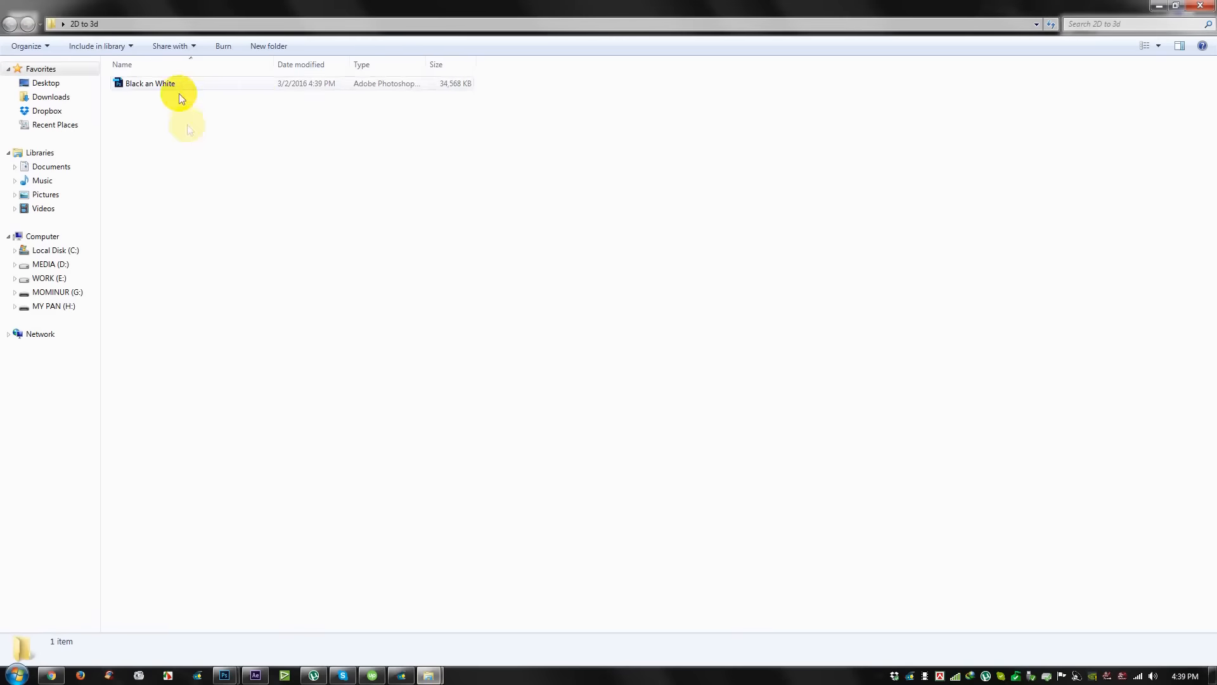
{"action": "right_click", "coordinate": [203, 128]}
{"action": "mouse_move", "coordinate": [218, 133]}
{"action": "left_click", "coordinate": [354, 149]}
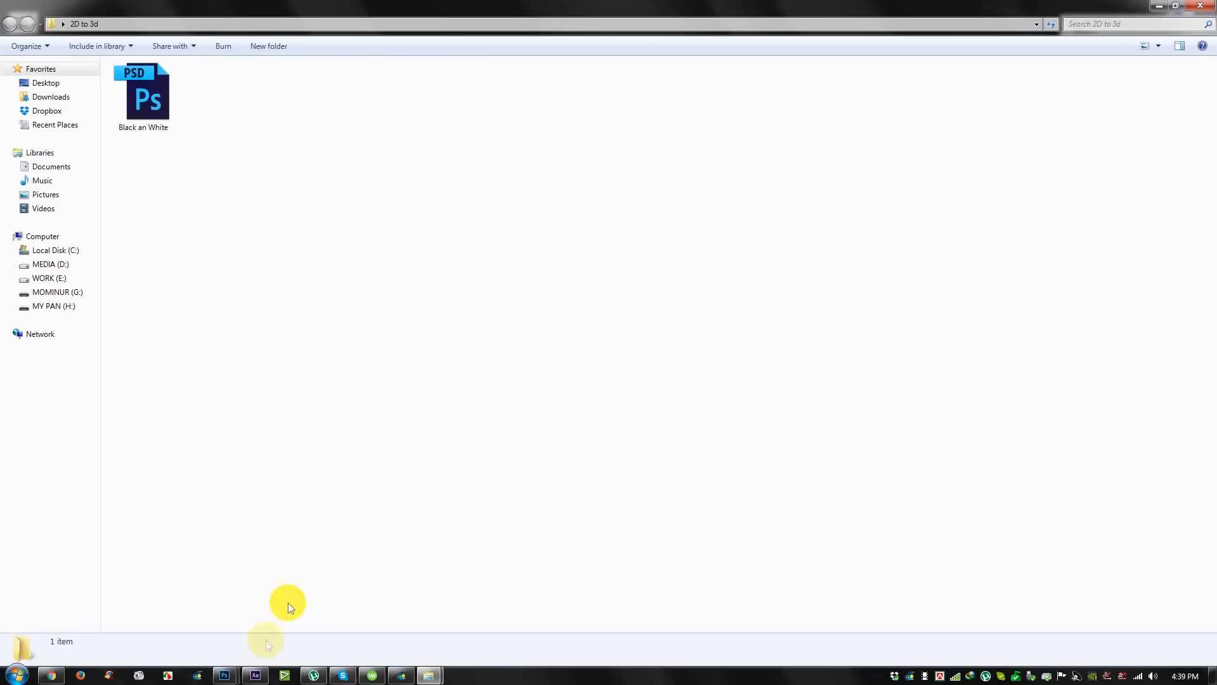
Switch to After Effects and create a 1920 x 1080 composition named Comp 1 at 29.97 fps, lasting 10 seconds.
{"action": "left_click", "coordinate": [266, 677]}
{"action": "right_click", "coordinate": [68, 219]}
{"action": "left_click", "coordinate": [69, 219]}
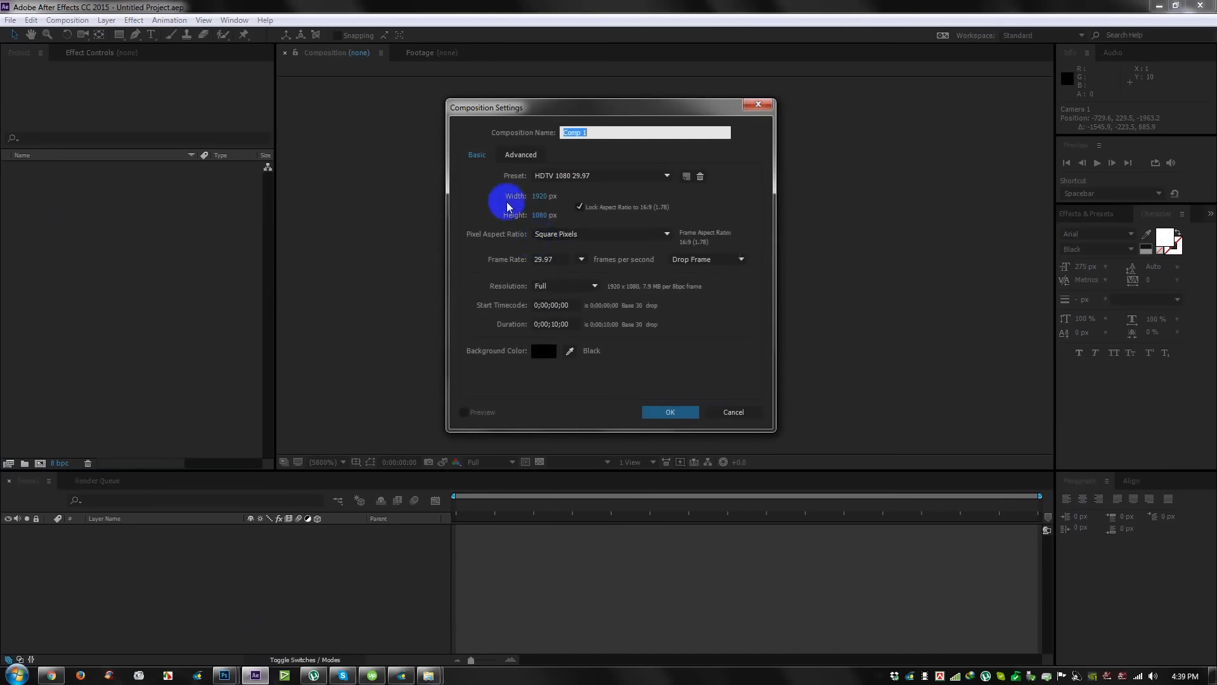
{"action": "left_click", "coordinate": [556, 324]}
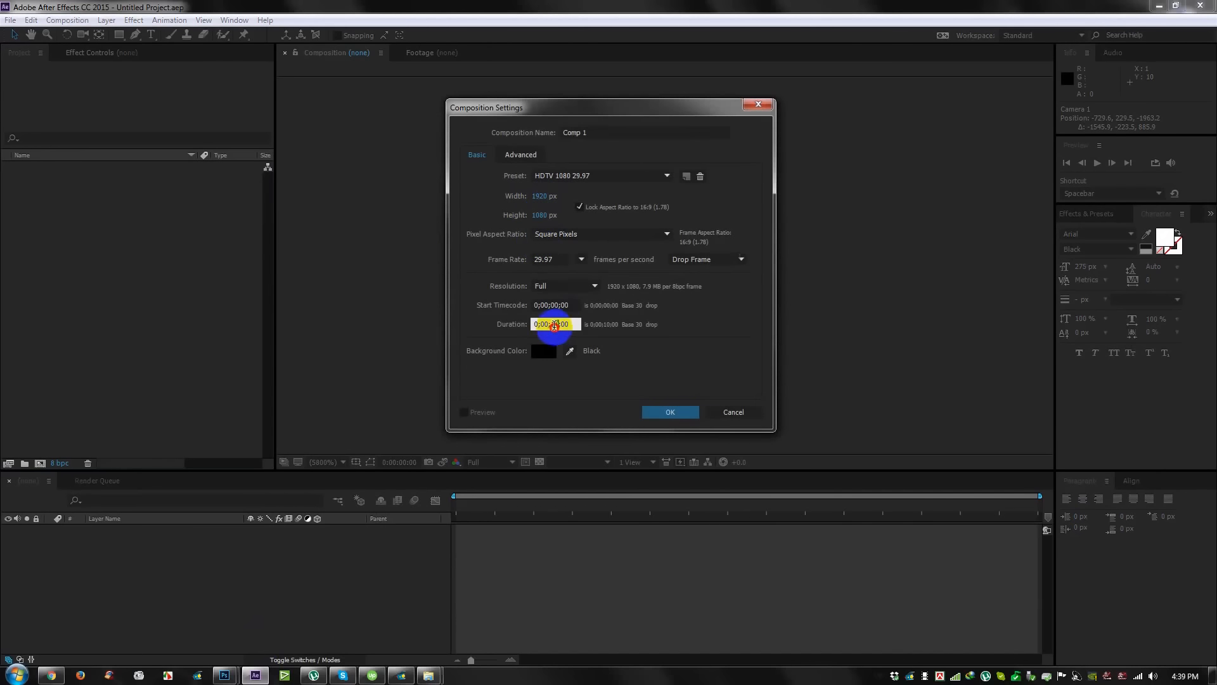
{"action": "left_click", "coordinate": [659, 406]}
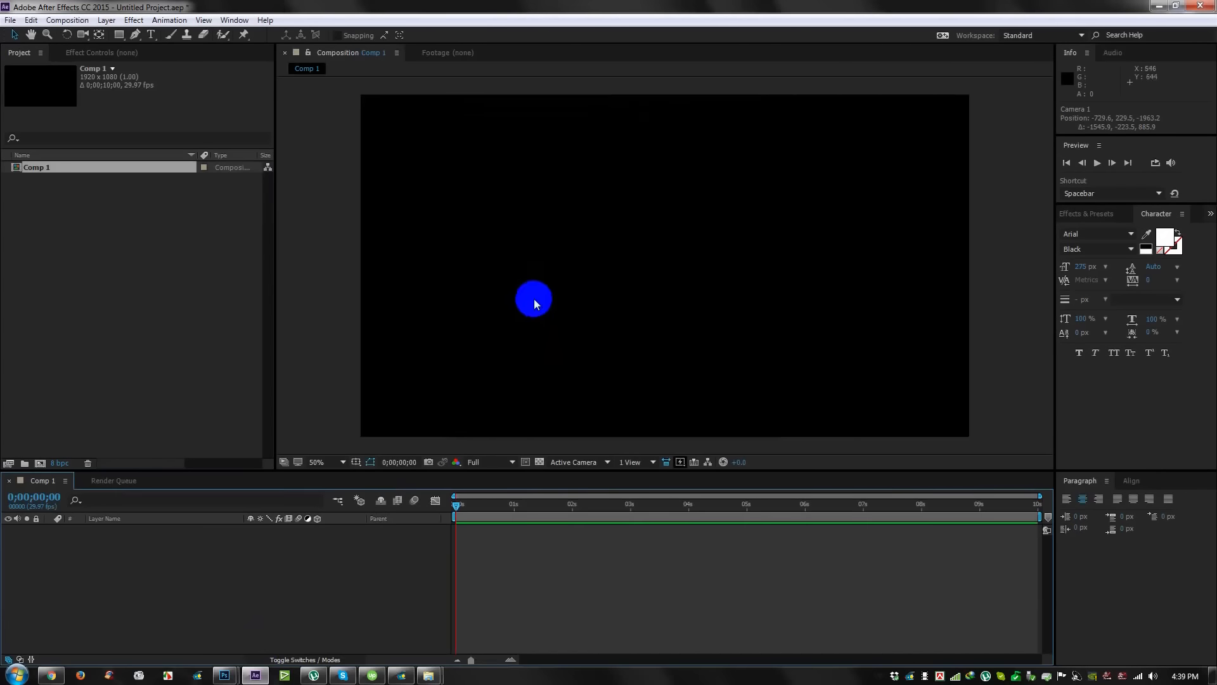
Import Black an White.psd from the 2D to 3d folder as footage, choosing the Background copy layer at document size.
{"action": "left_click", "coordinate": [1159, 5]}
{"action": "left_click_drag", "start_coordinate": [149, 101], "coordinate": [103, 323]}
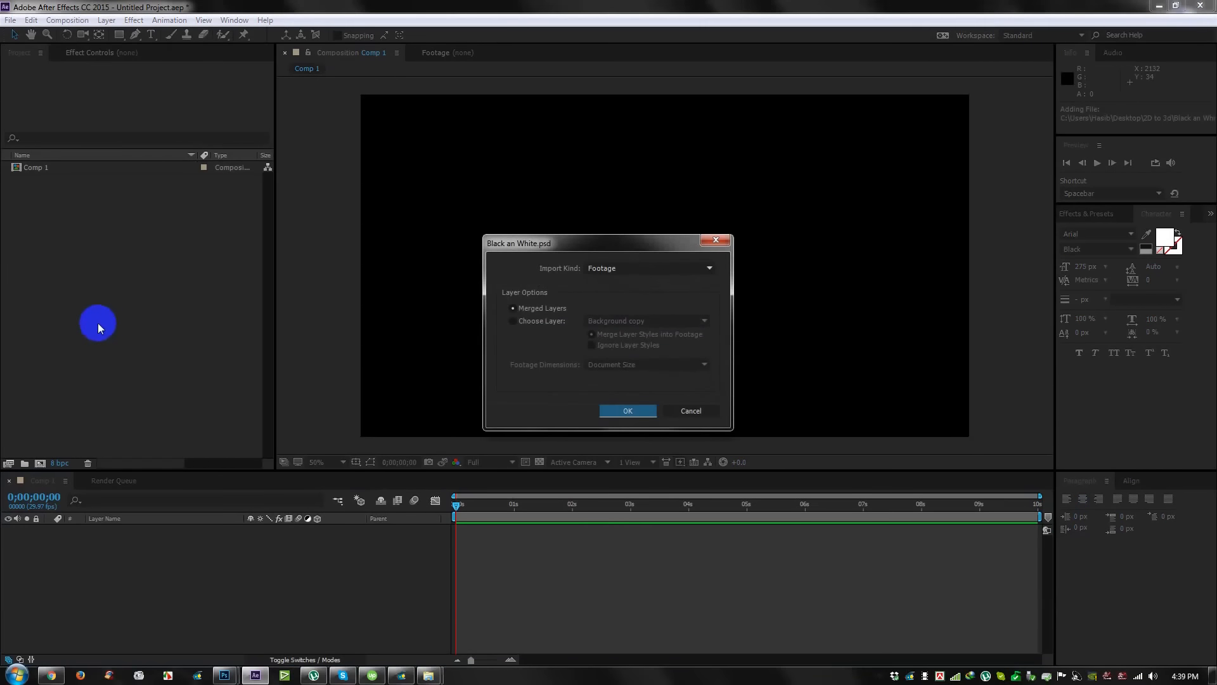
{"action": "left_click", "coordinate": [547, 323]}
{"action": "left_click", "coordinate": [647, 320]}
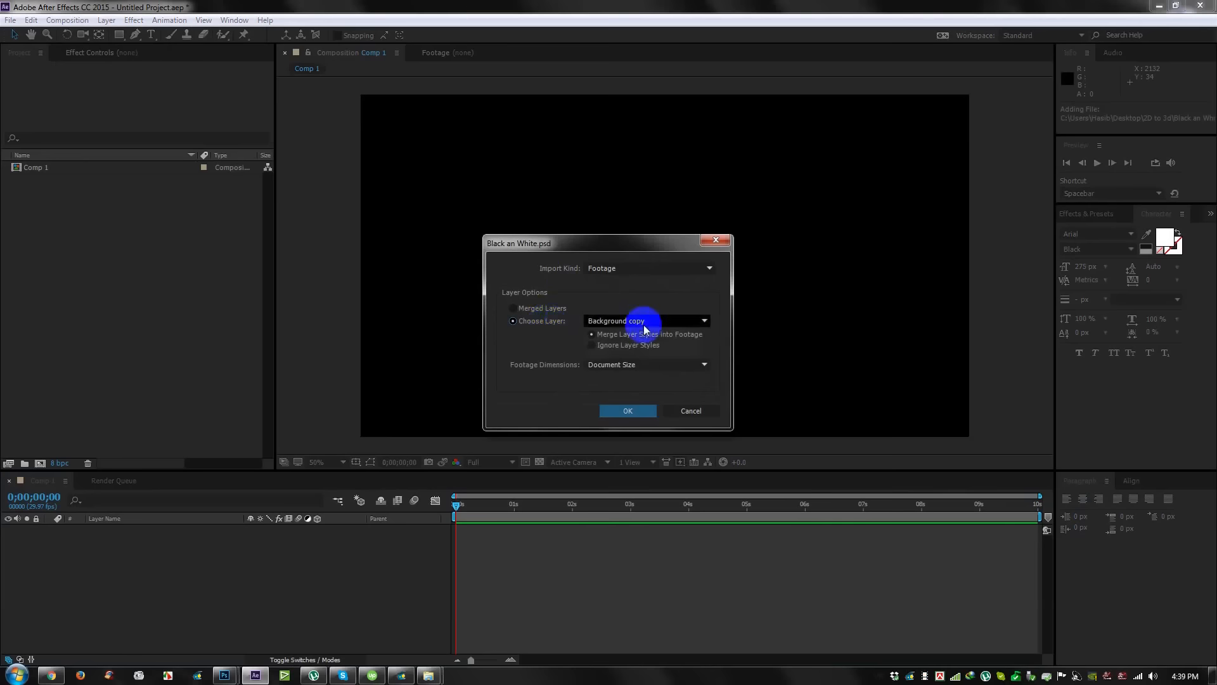
{"action": "left_click", "coordinate": [649, 319]}
{"action": "left_click", "coordinate": [644, 347]}
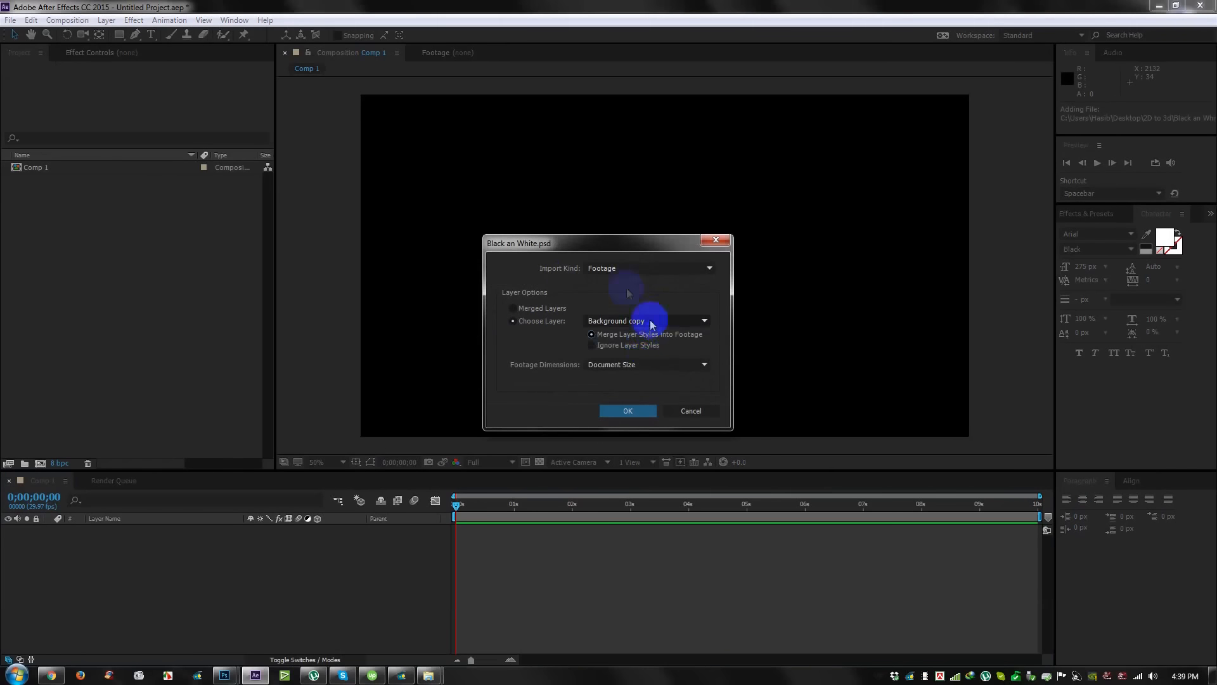
{"action": "left_click", "coordinate": [609, 270]}
{"action": "left_click", "coordinate": [567, 261]}
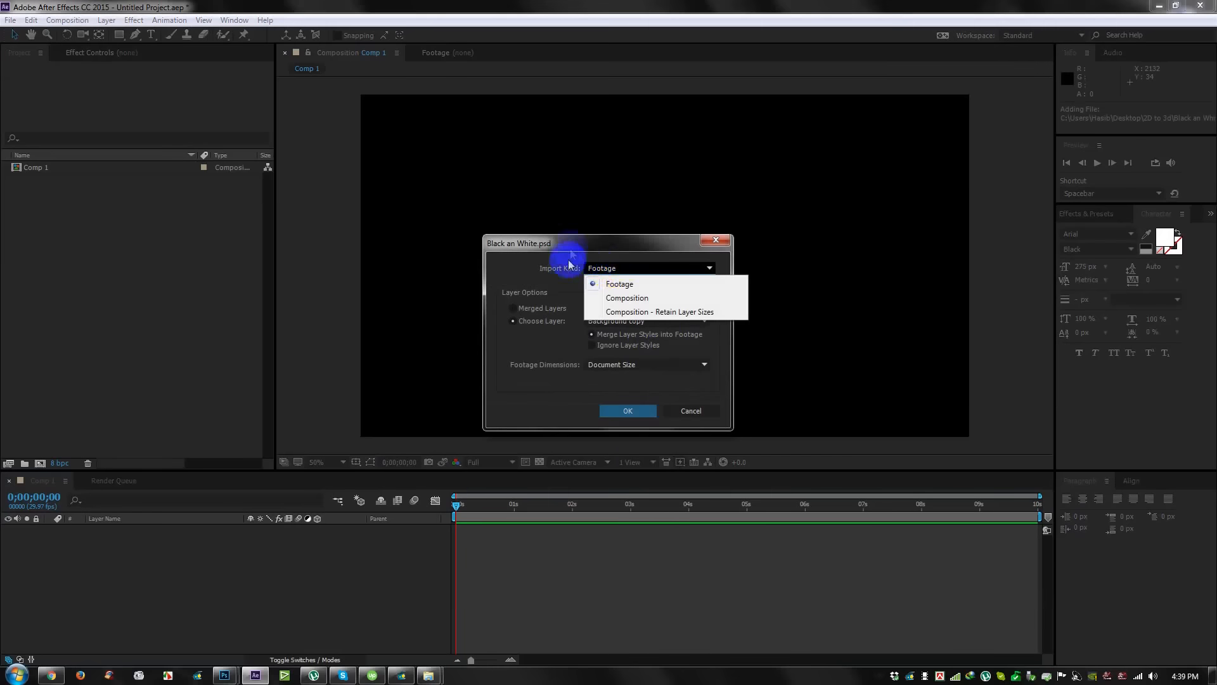
{"action": "left_click", "coordinate": [632, 366]}
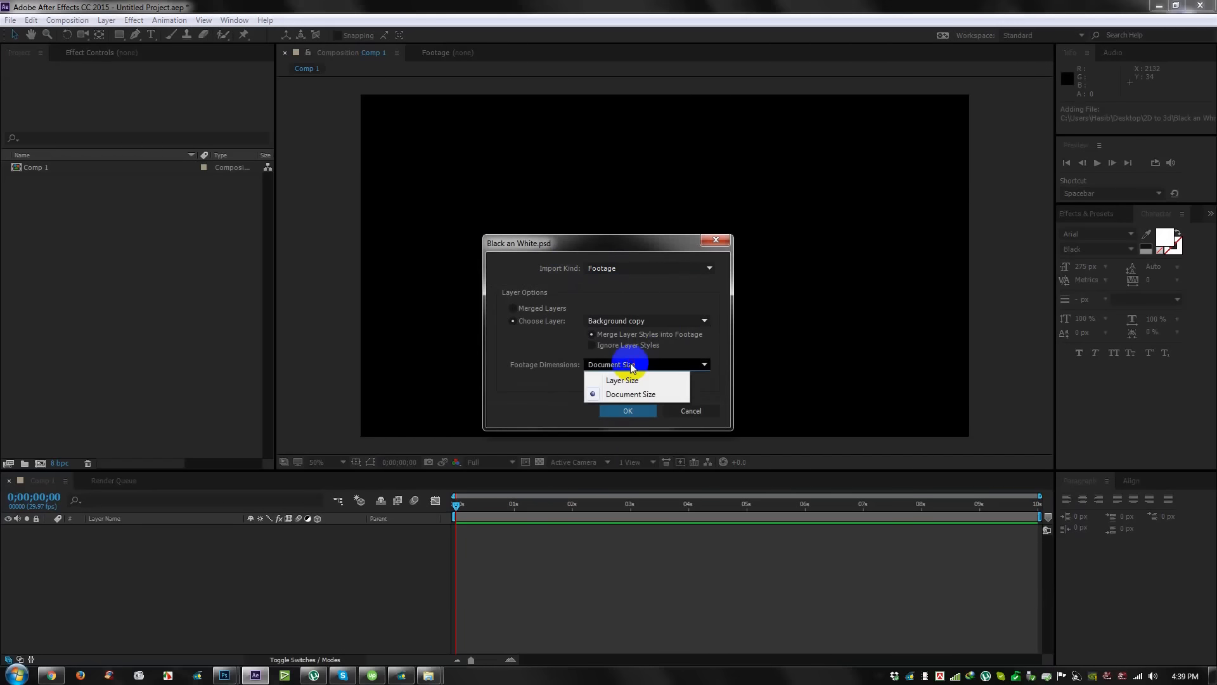
{"action": "left_click", "coordinate": [630, 394]}
{"action": "left_click", "coordinate": [637, 412]}
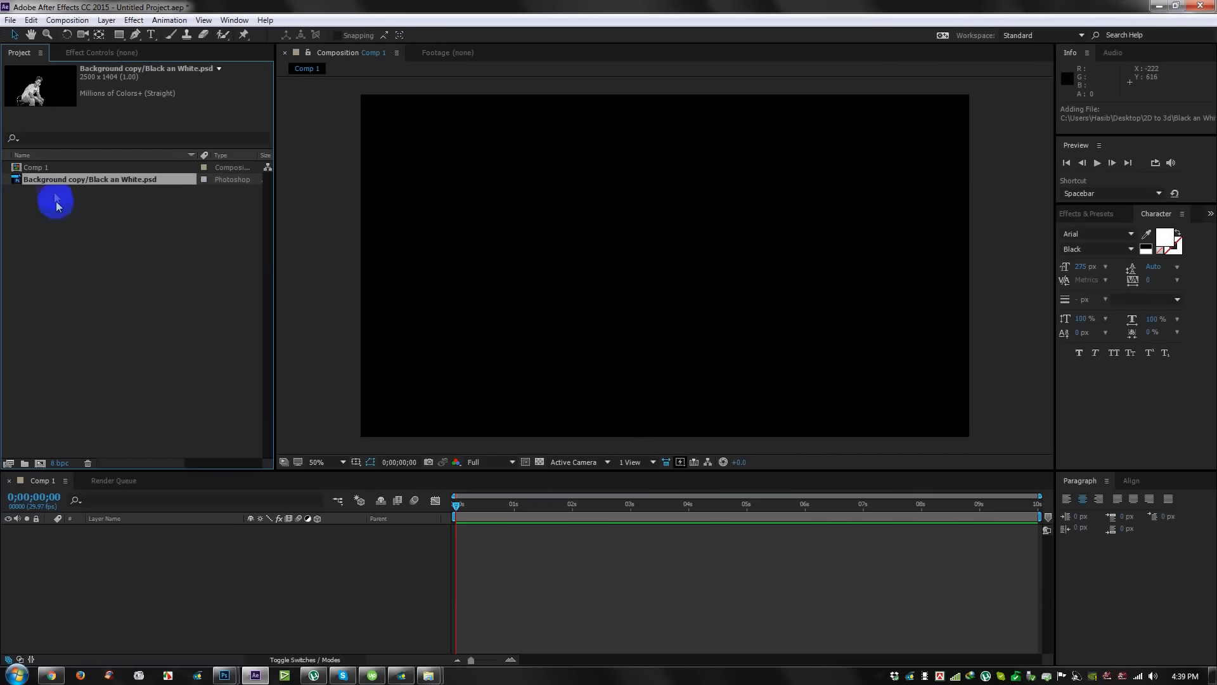
Try the Background copy footage in Comp 1, undo the placement and delete the footage from the project.
{"action": "left_click_drag", "start_coordinate": [36, 184], "coordinate": [535, 238]}
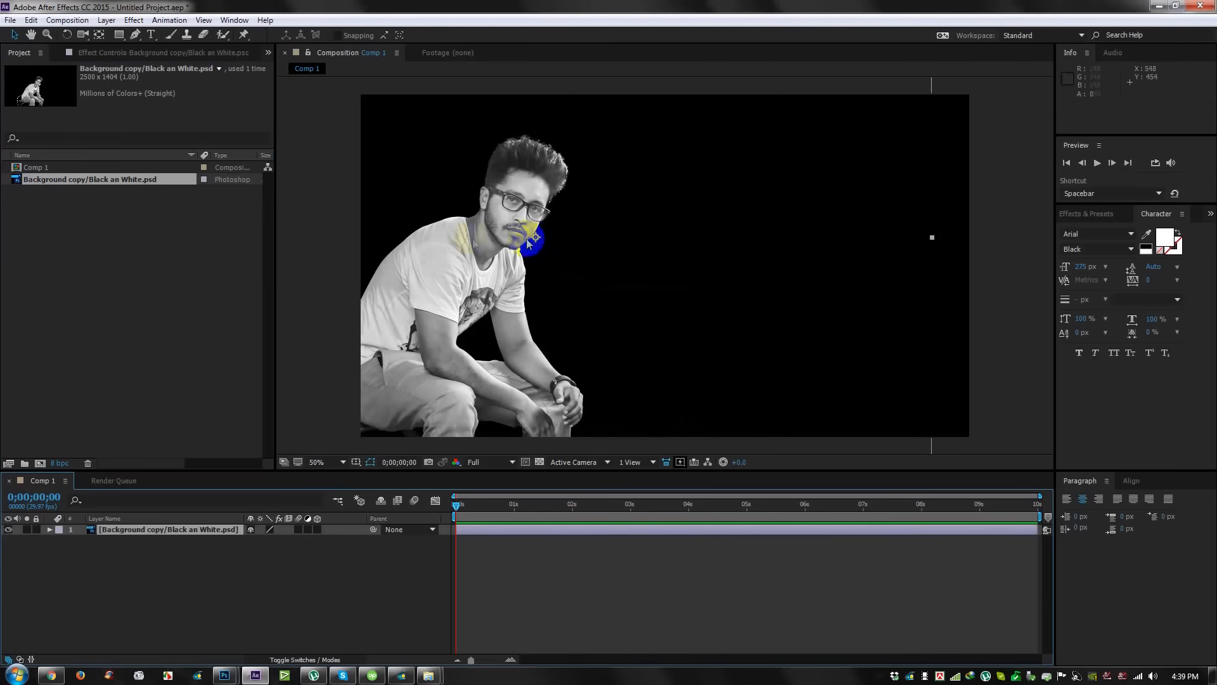
{"action": "key", "text": "ctrl+z"}
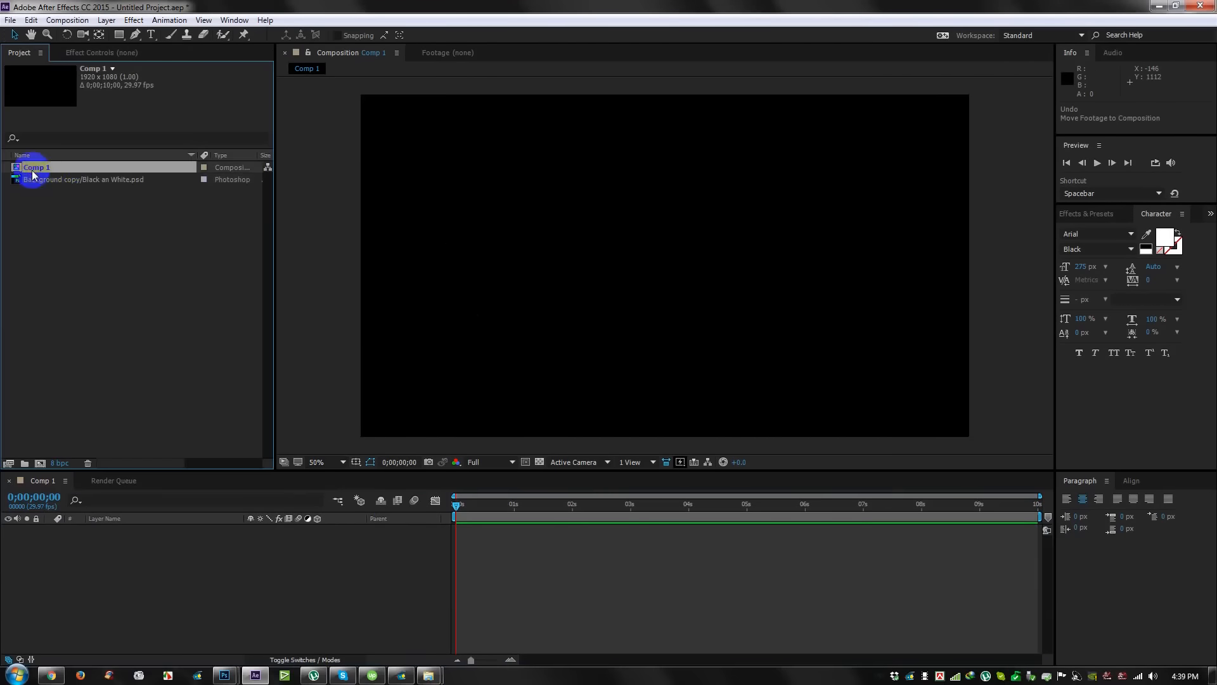
{"action": "key", "text": "Delete"}
Import Black an White.psd from the 2D to 3d folder as Composition - Retain Layer Sizes with editable layer styles.
{"action": "mouse_move", "coordinate": [429, 677]}
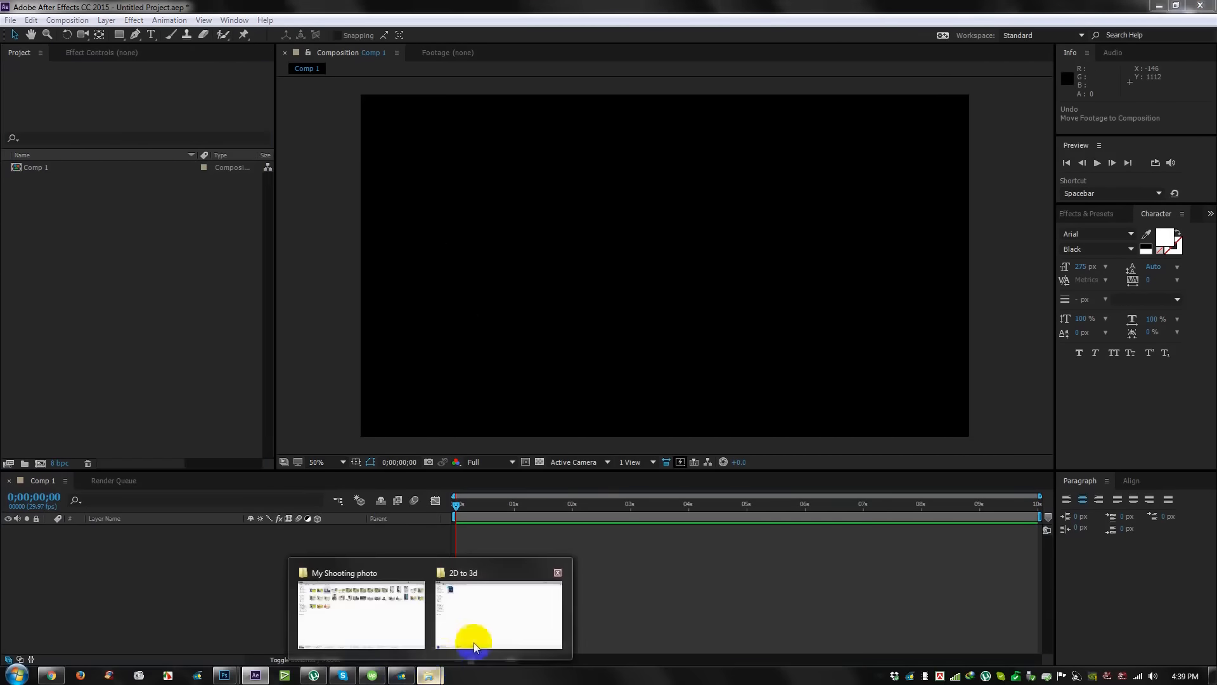
{"action": "left_click", "coordinate": [473, 634]}
{"action": "left_click_drag", "start_coordinate": [143, 95], "coordinate": [46, 287]}
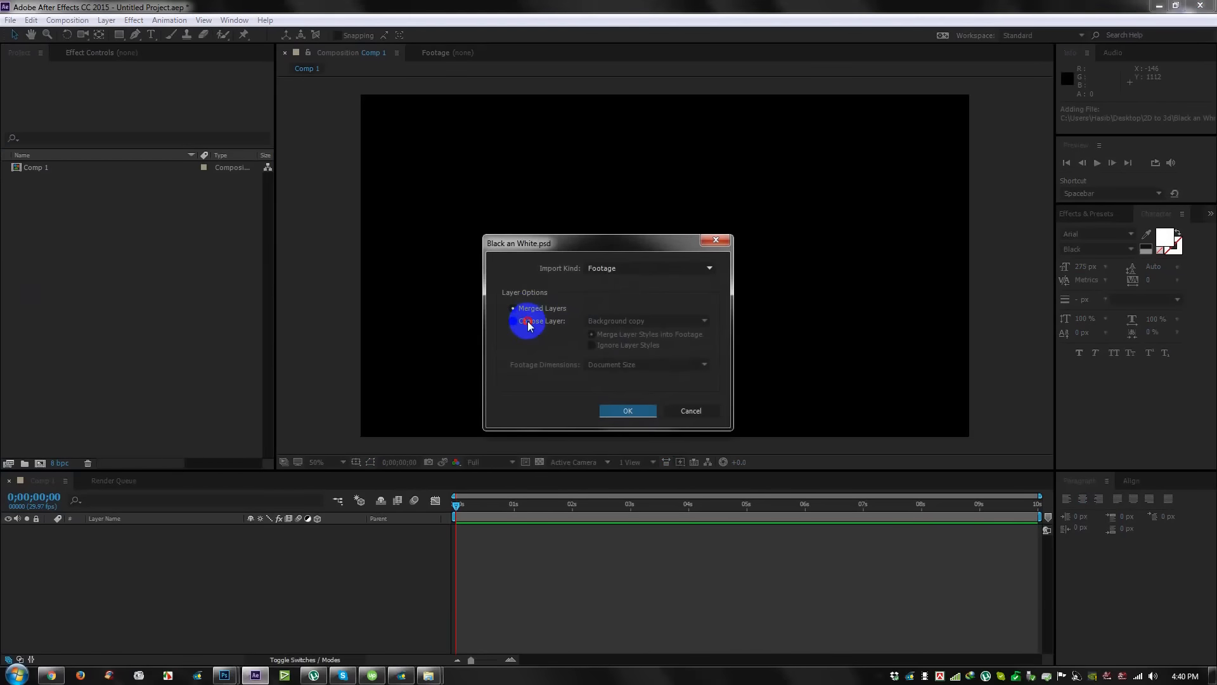
{"action": "left_click", "coordinate": [528, 323]}
{"action": "left_click", "coordinate": [632, 321]}
{"action": "left_click", "coordinate": [634, 285]}
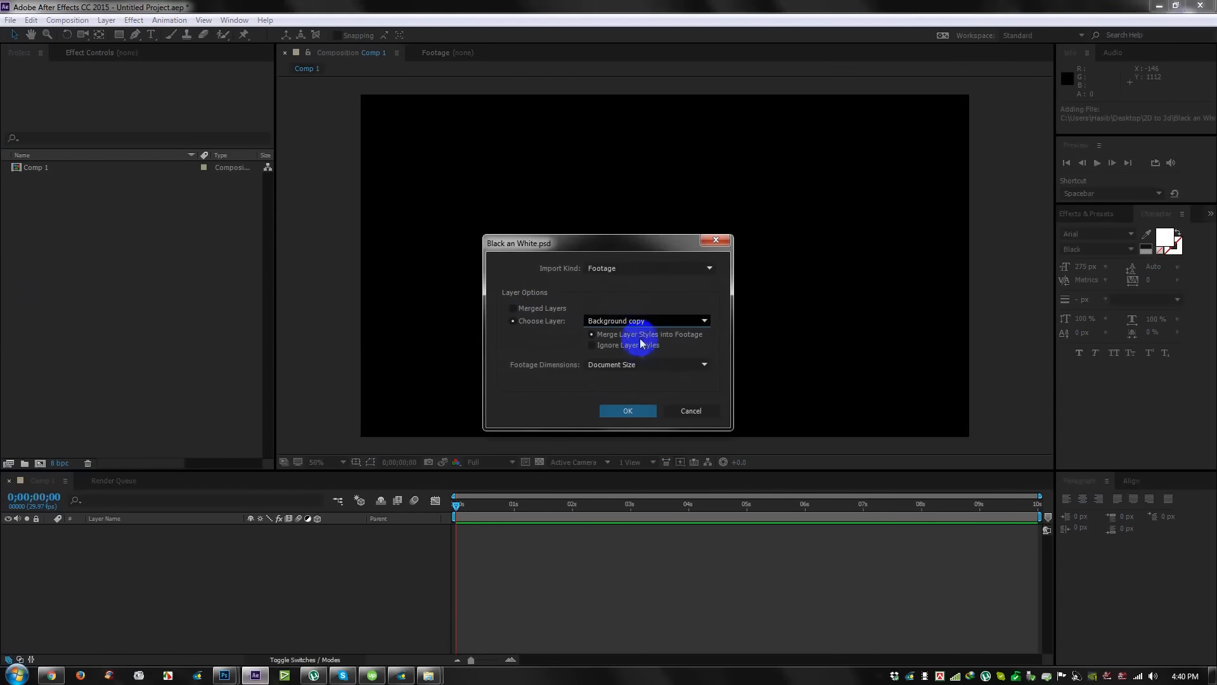
{"action": "left_click", "coordinate": [637, 364]}
{"action": "left_click", "coordinate": [638, 377]}
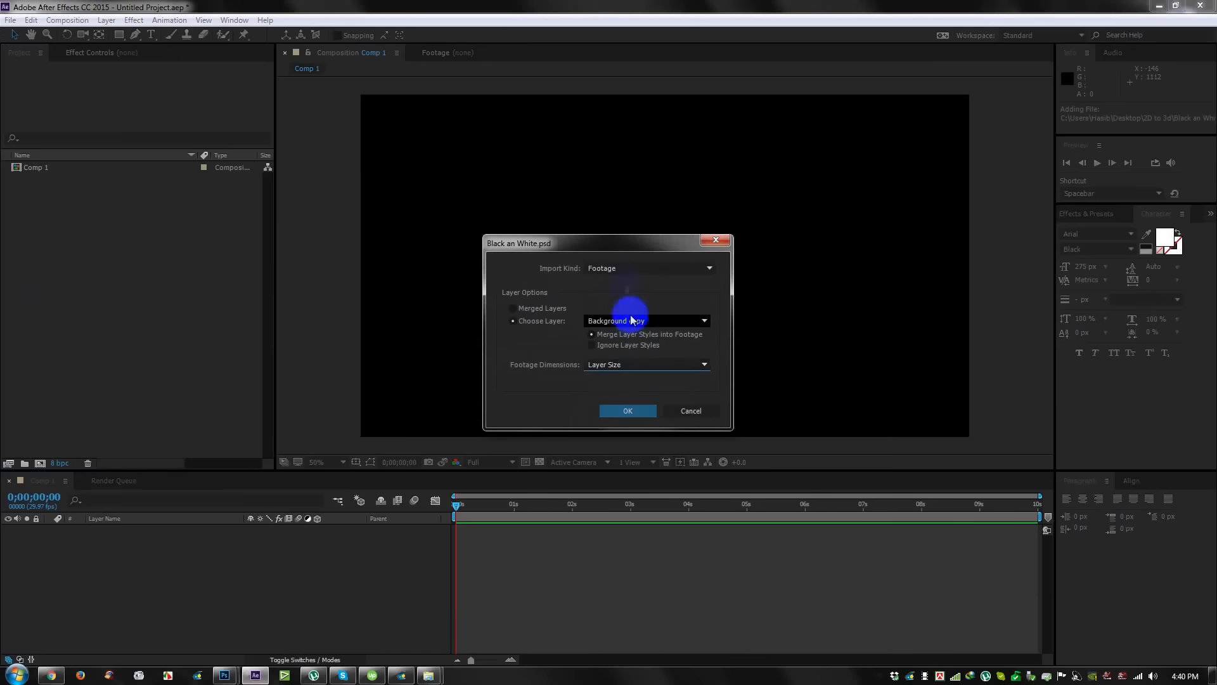
{"action": "left_click", "coordinate": [625, 268]}
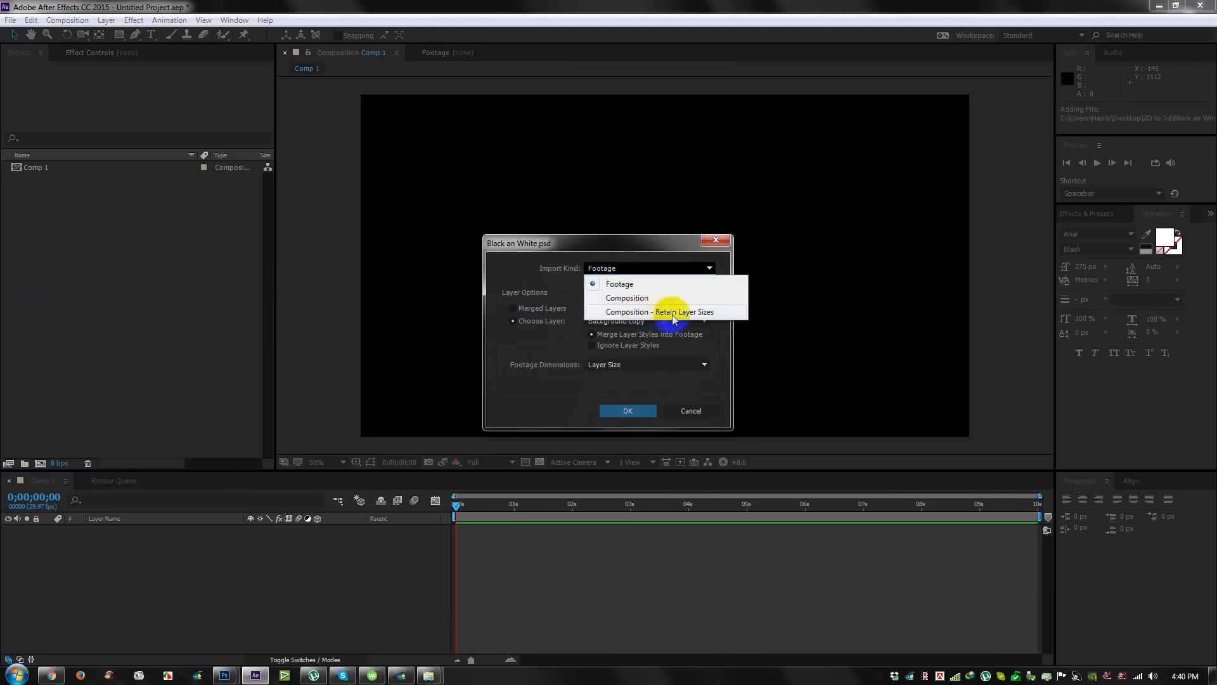
{"action": "left_click", "coordinate": [647, 311]}
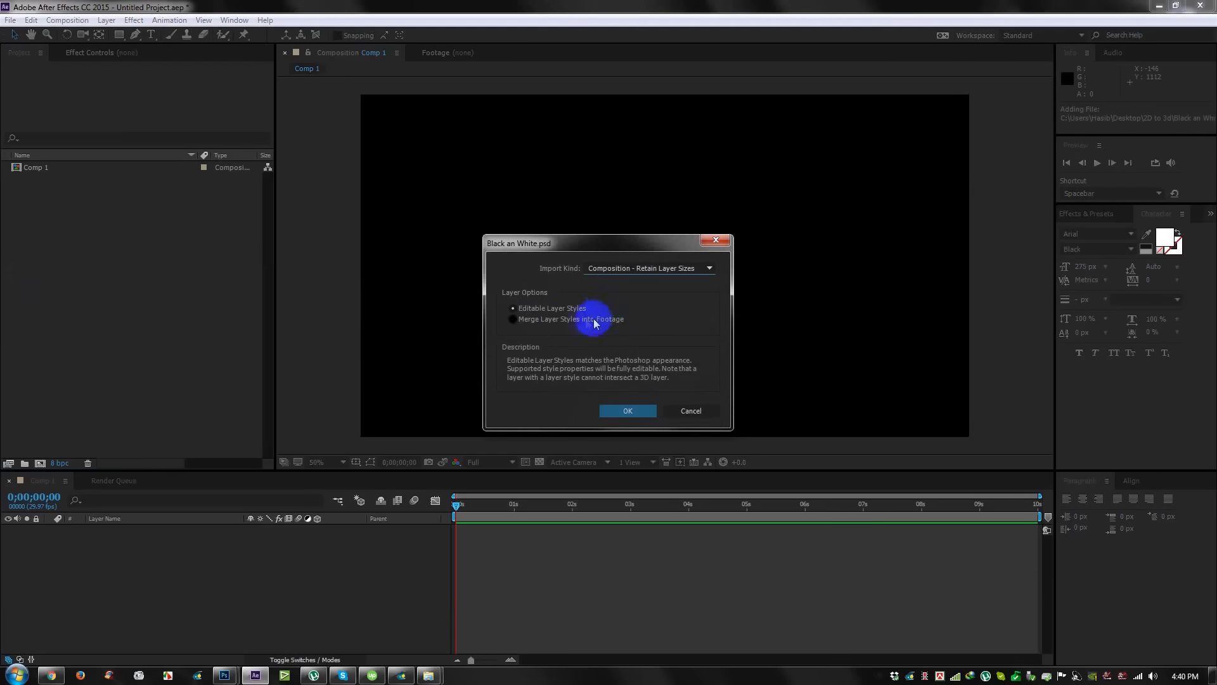
{"action": "left_click", "coordinate": [632, 266]}
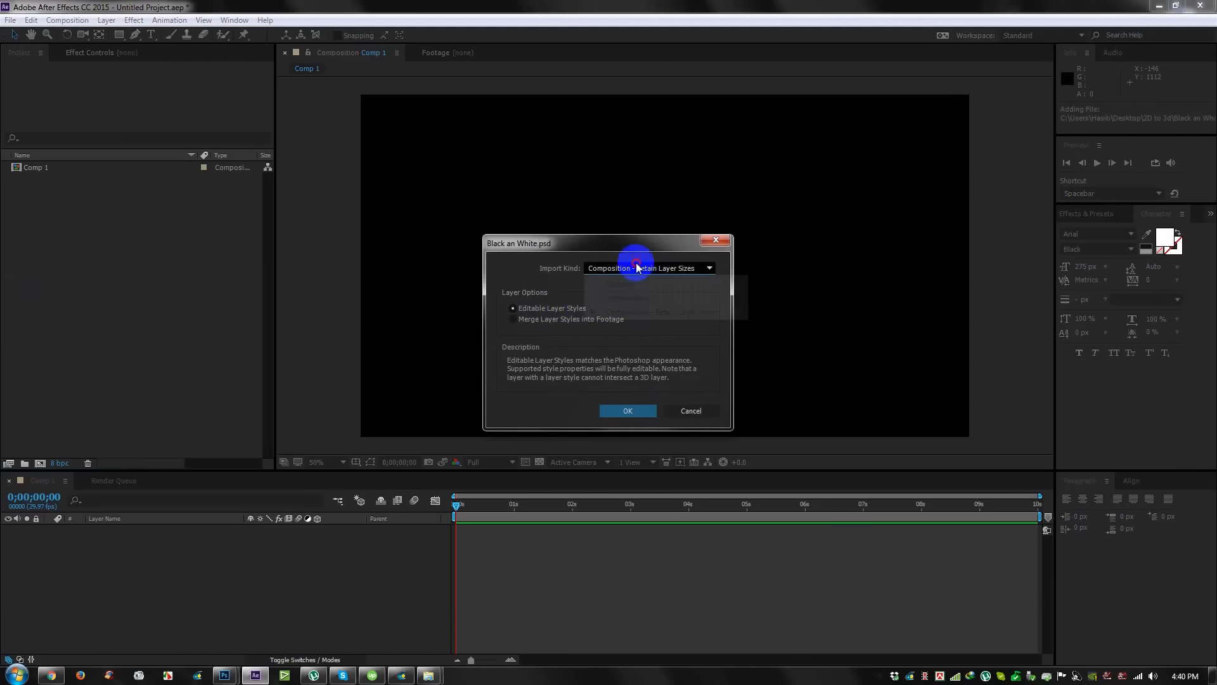
{"action": "left_click", "coordinate": [624, 312]}
{"action": "left_click", "coordinate": [625, 410]}
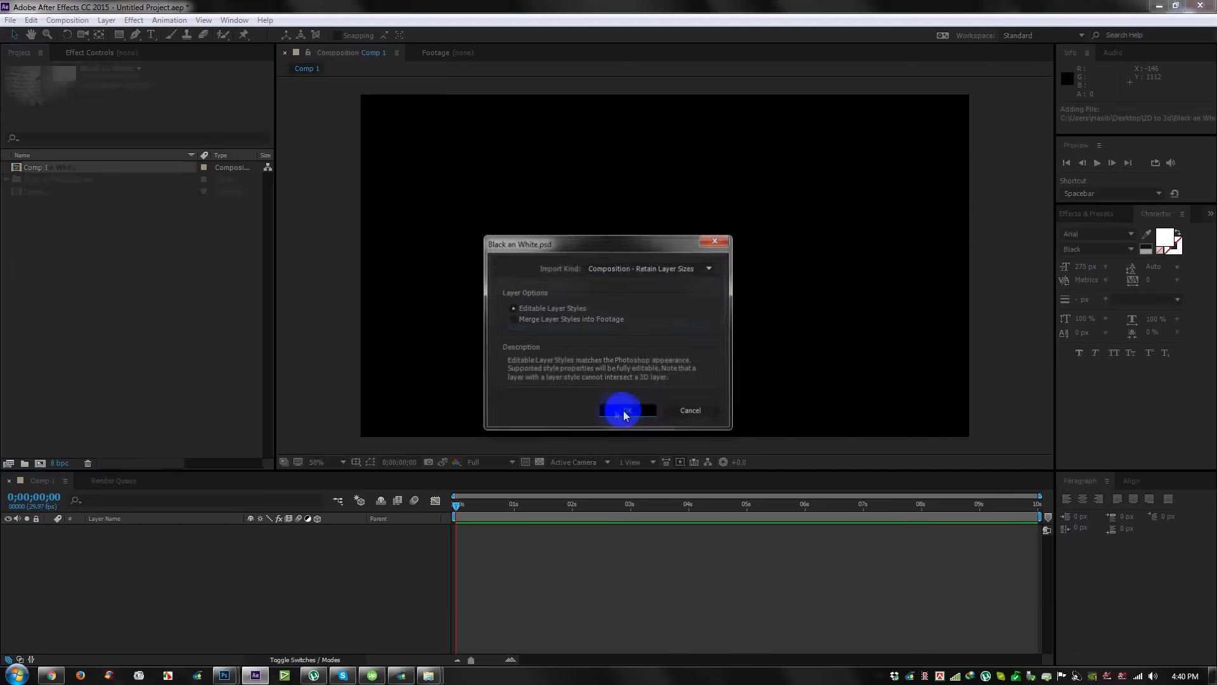
Expand the Black an White Layers folder and examine its two layer files and the imported composition.
{"action": "left_click", "coordinate": [33, 182]}
{"action": "left_click", "coordinate": [7, 179]}
{"action": "left_click", "coordinate": [49, 192]}
{"action": "left_click", "coordinate": [66, 204]}
{"action": "left_click", "coordinate": [70, 192]}
{"action": "left_click", "coordinate": [72, 204]}
{"action": "left_click", "coordinate": [73, 192]}
{"action": "left_click", "coordinate": [73, 204]}
{"action": "left_click", "coordinate": [50, 216]}
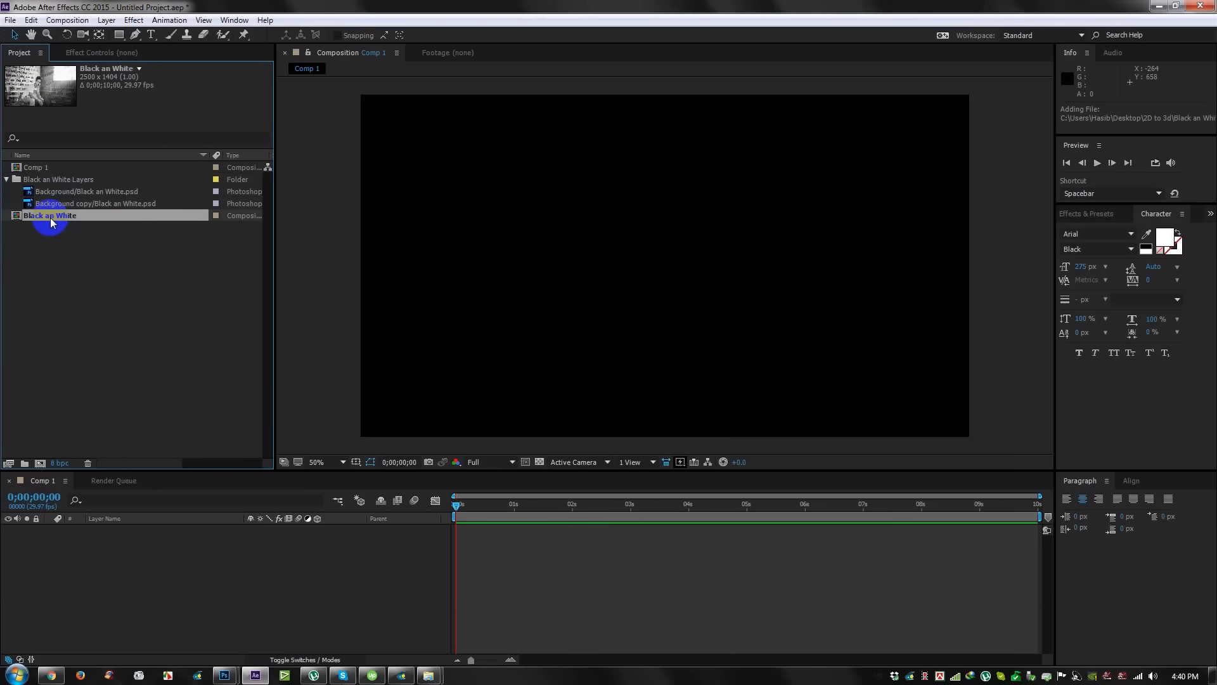
Add the Black an White composition to Comp 1, shrink it to just cover the frame and reposition it at about 962, 524.
{"action": "left_click_drag", "start_coordinate": [58, 232], "coordinate": [667, 303]}
{"action": "scroll", "coordinate": [643, 296], "scroll_direction": "down", "scroll_amount": 2}
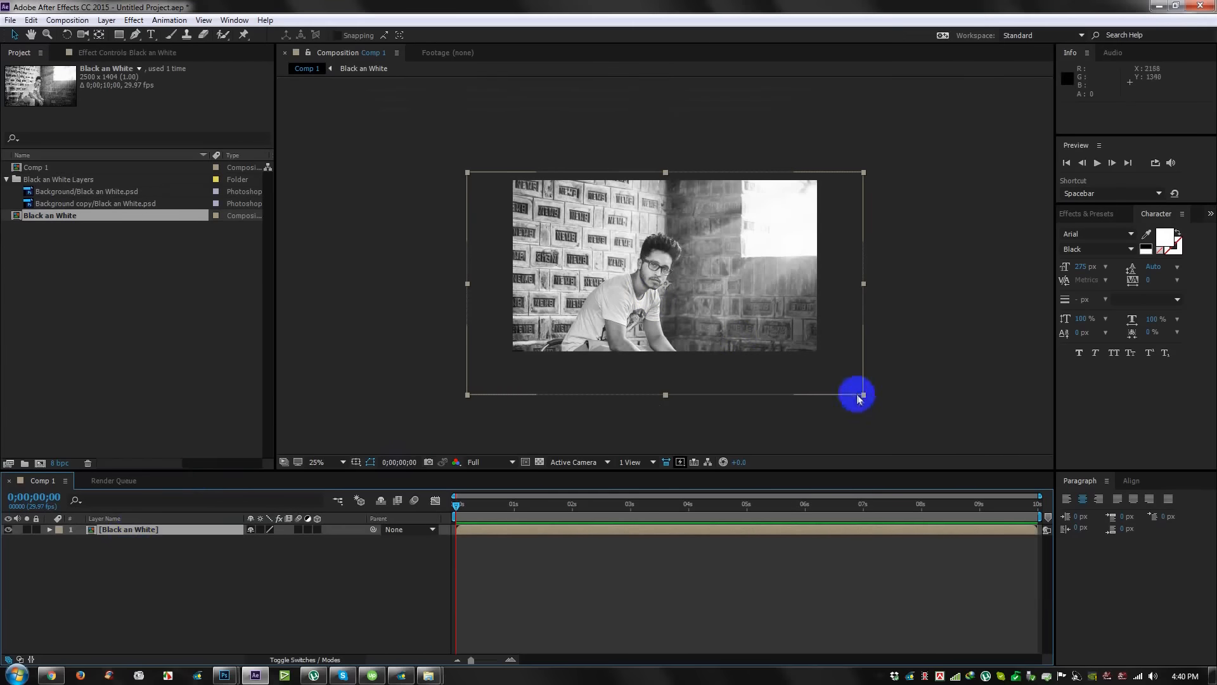
{"action": "left_click_drag", "start_coordinate": [863, 396], "coordinate": [777, 318]}
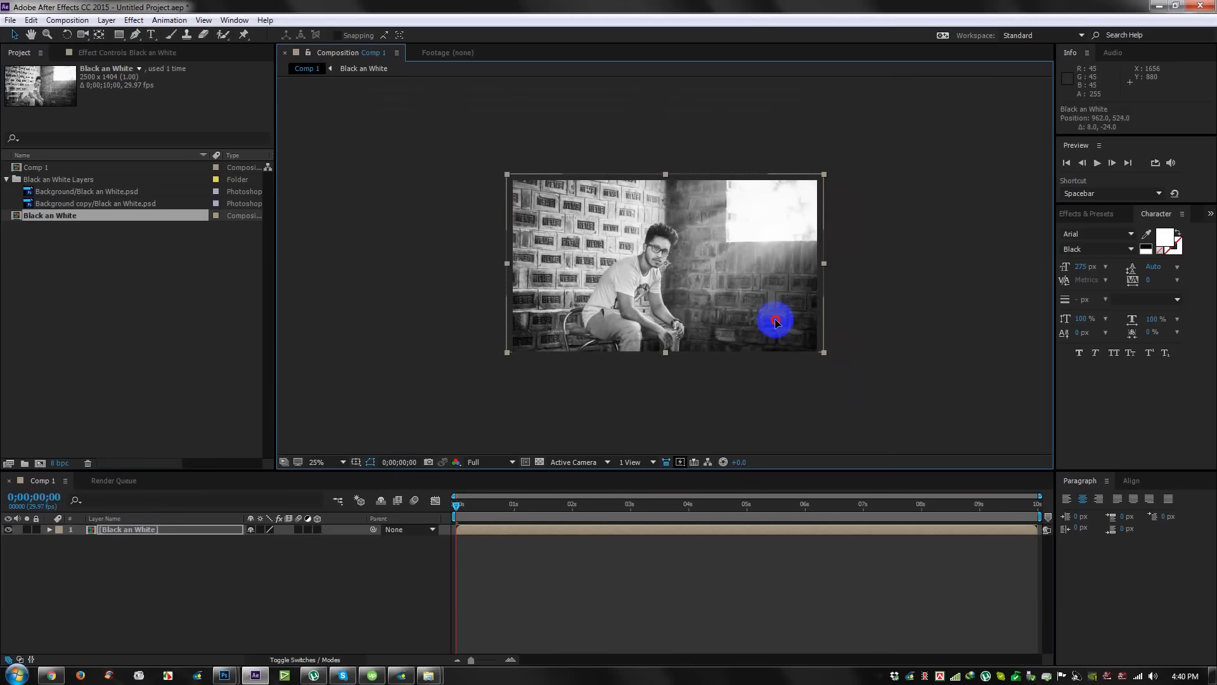
{"action": "scroll", "coordinate": [767, 318], "scroll_direction": "up", "scroll_amount": 2}
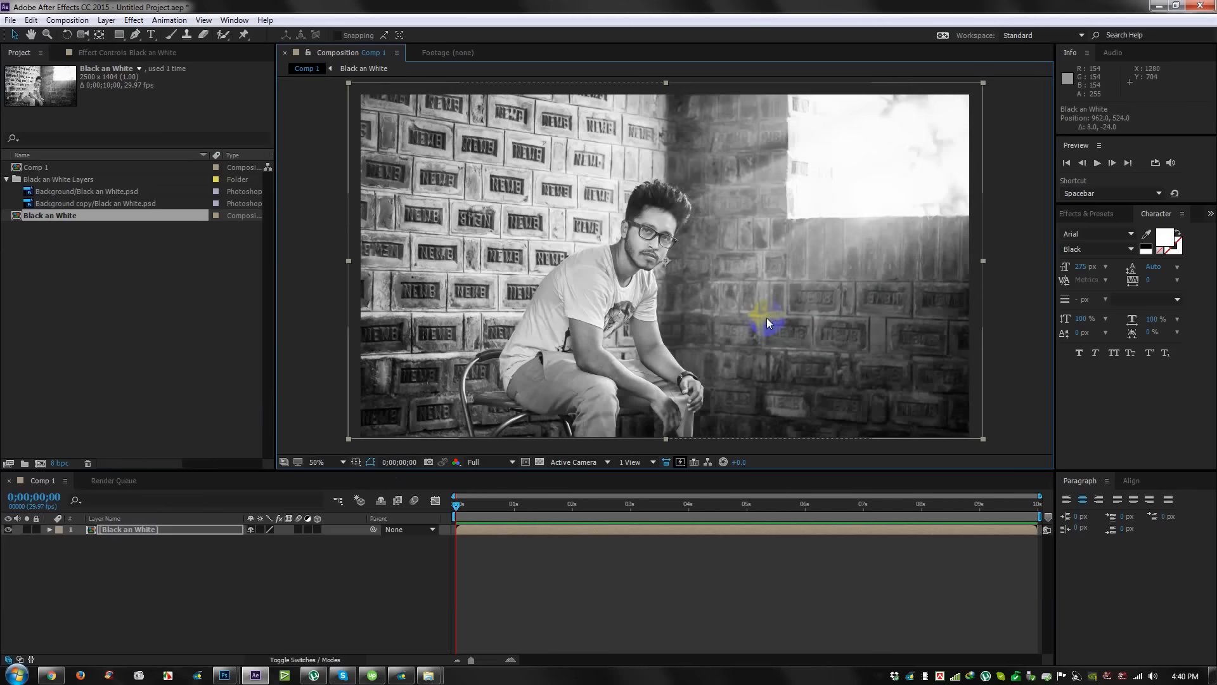
Open the nested Black an White composition and select both its Background copy and Background layers.
{"action": "left_click", "coordinate": [114, 534]}
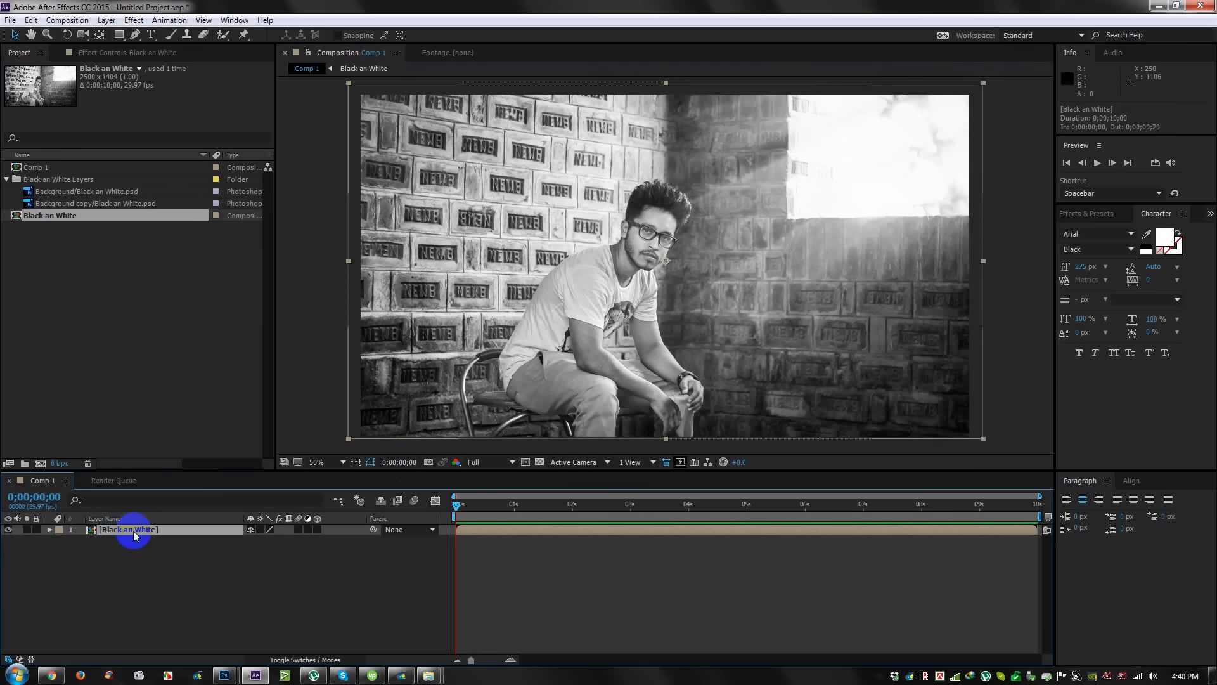
{"action": "double_click", "coordinate": [135, 536]}
{"action": "left_click", "coordinate": [138, 540]}
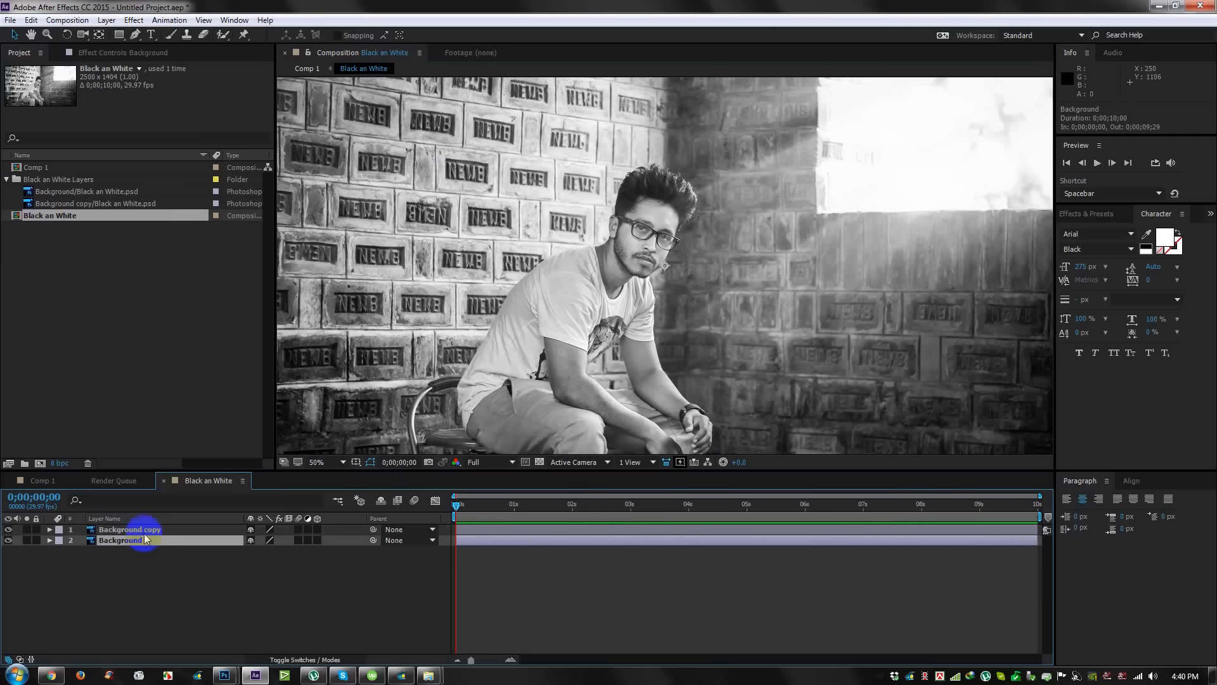
{"action": "left_click", "coordinate": [146, 529]}
{"action": "left_click", "coordinate": [141, 539]}
{"action": "scroll", "coordinate": [631, 292], "scroll_direction": "down", "scroll_amount": 2}
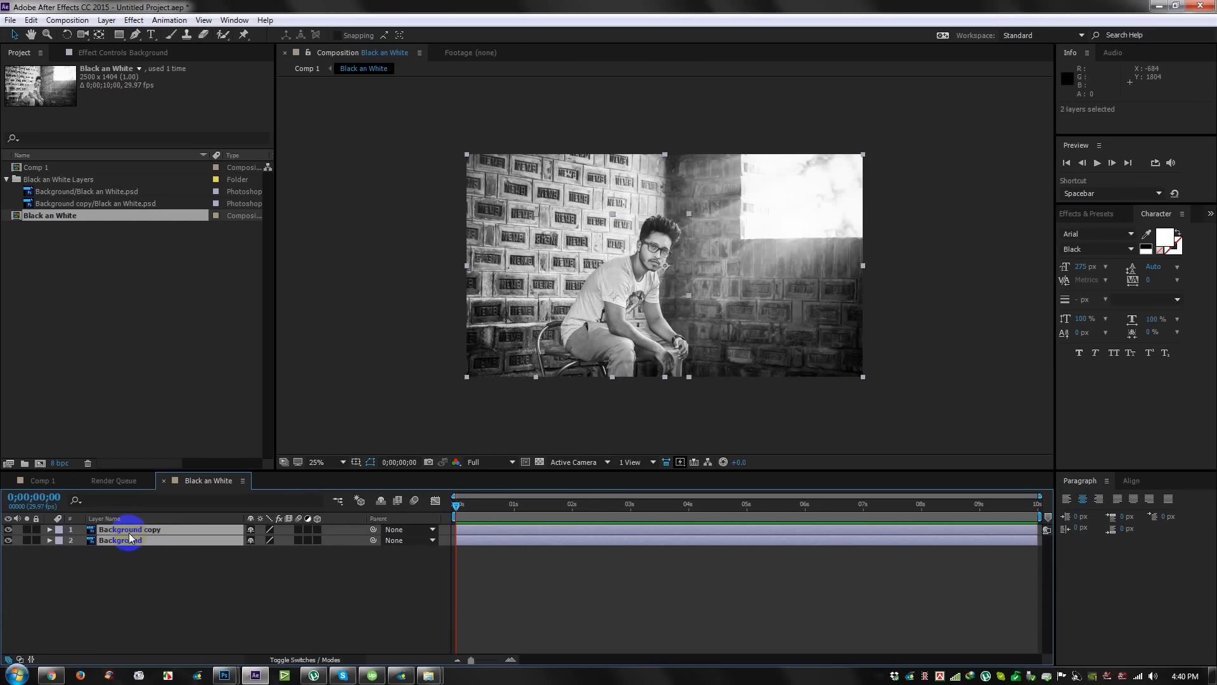
Reveal the transform properties of both layers and enable keyframing for all of them at 0;00;00;00.
{"action": "left_click", "coordinate": [51, 529]}
{"action": "left_click", "coordinate": [61, 540]}
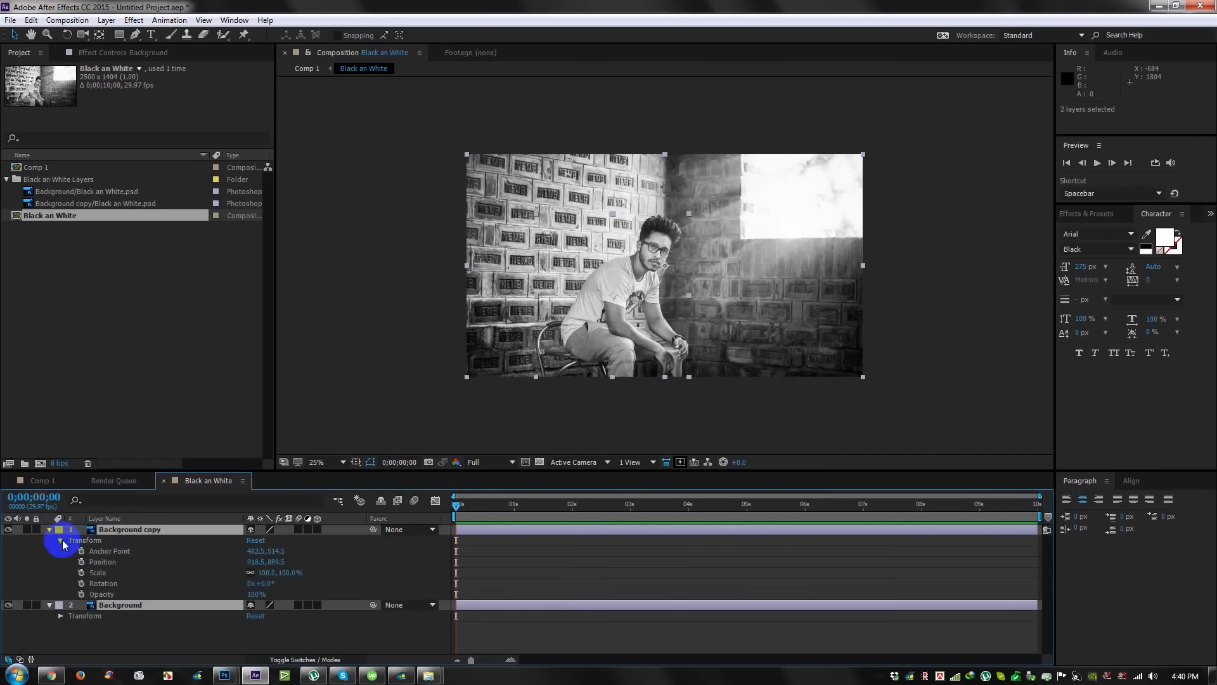
{"action": "left_click", "coordinate": [61, 616]}
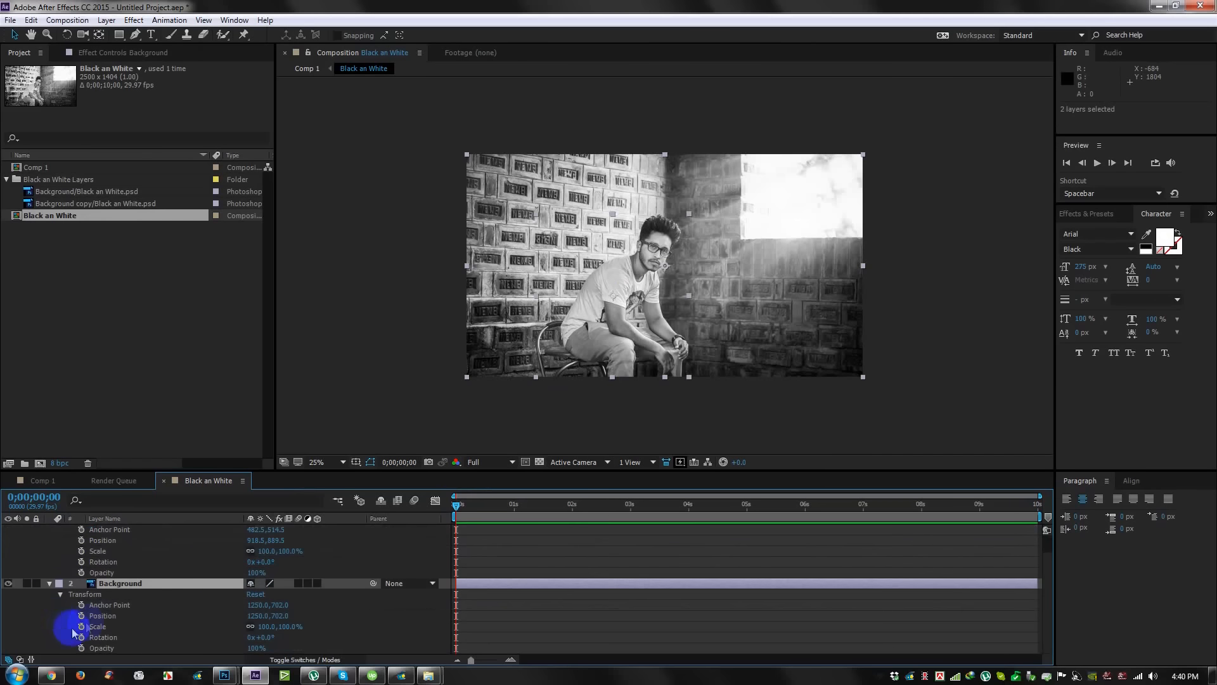
{"action": "left_click_drag", "start_coordinate": [81, 605], "coordinate": [81, 649]}
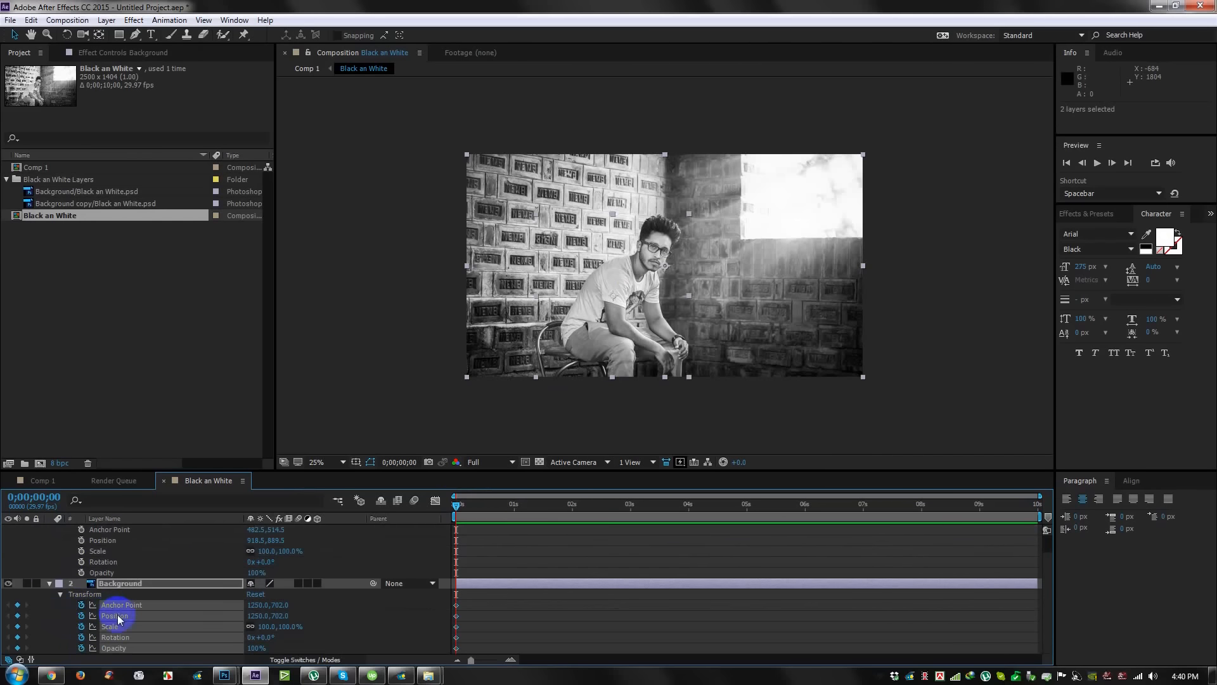
{"action": "scroll", "coordinate": [117, 616], "scroll_direction": "up", "scroll_amount": 1}
{"action": "left_click_drag", "start_coordinate": [81, 551], "coordinate": [81, 600]}
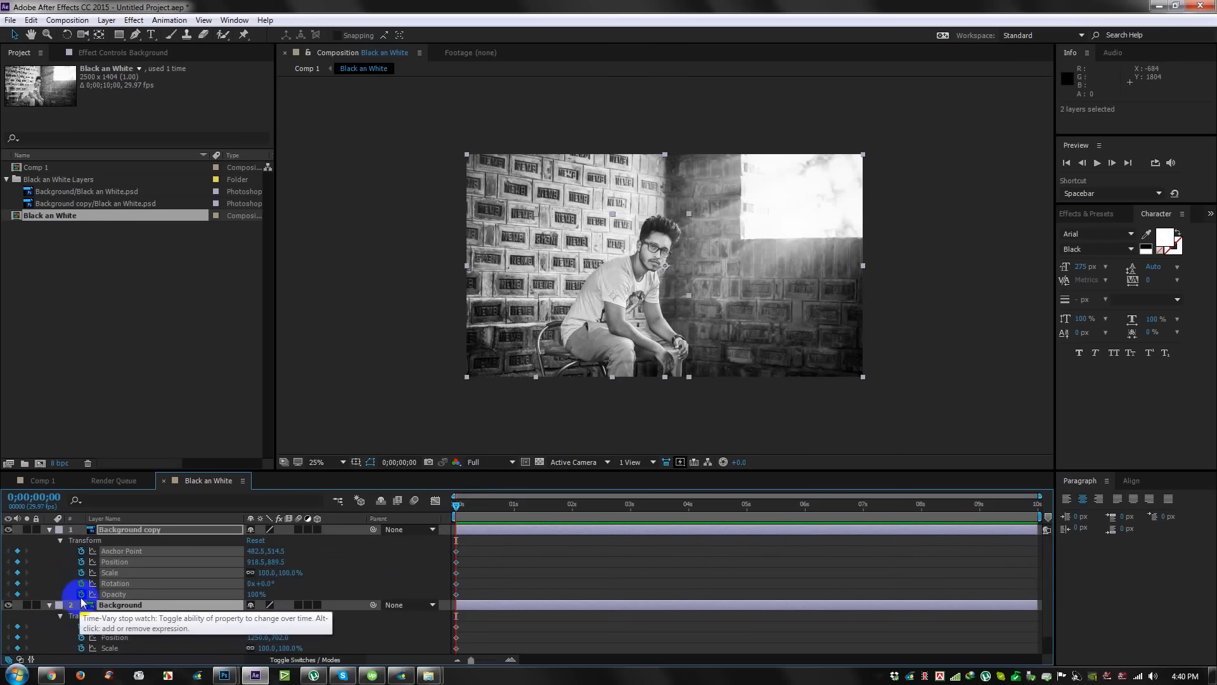
Move the current time to 0;00;03;00 and toggle the Background copy layer's visibility to check the cut-out man.
{"action": "left_click_drag", "start_coordinate": [455, 509], "coordinate": [630, 504]}
{"action": "left_click", "coordinate": [97, 573]}
{"action": "left_click", "coordinate": [132, 530]}
{"action": "left_click", "coordinate": [36, 530]}
{"action": "left_click", "coordinate": [9, 529]}
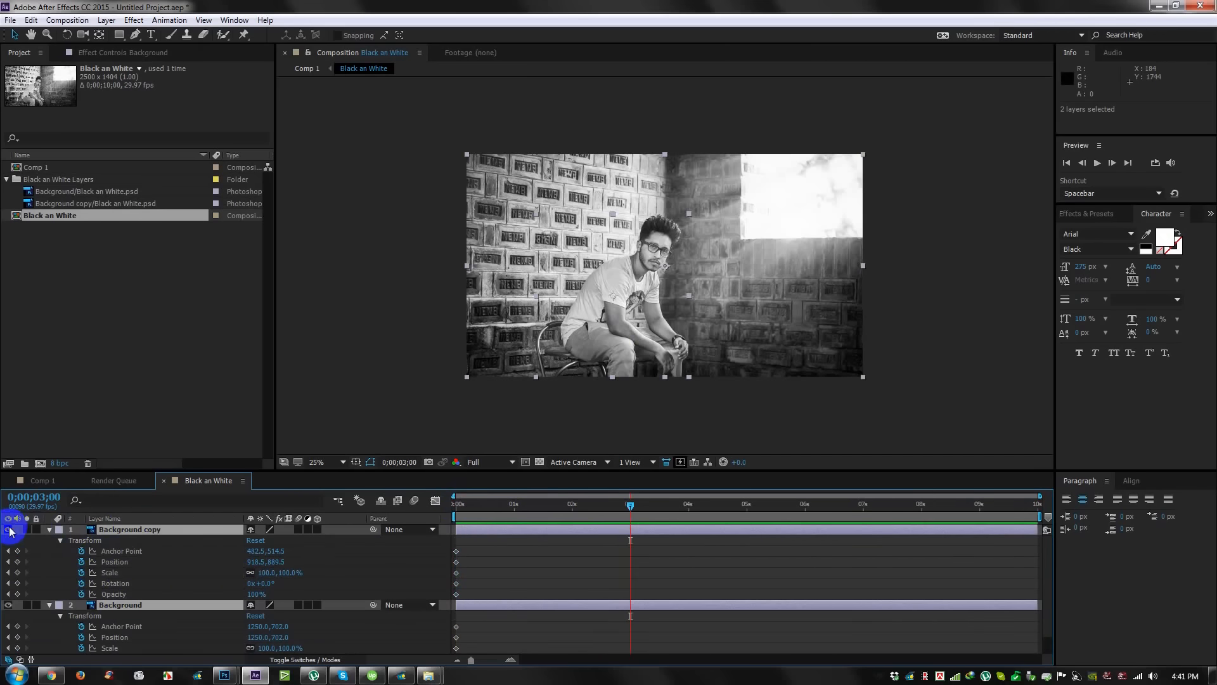
{"action": "left_click", "coordinate": [138, 626]}
{"action": "left_click", "coordinate": [126, 561]}
{"action": "left_click", "coordinate": [88, 530]}
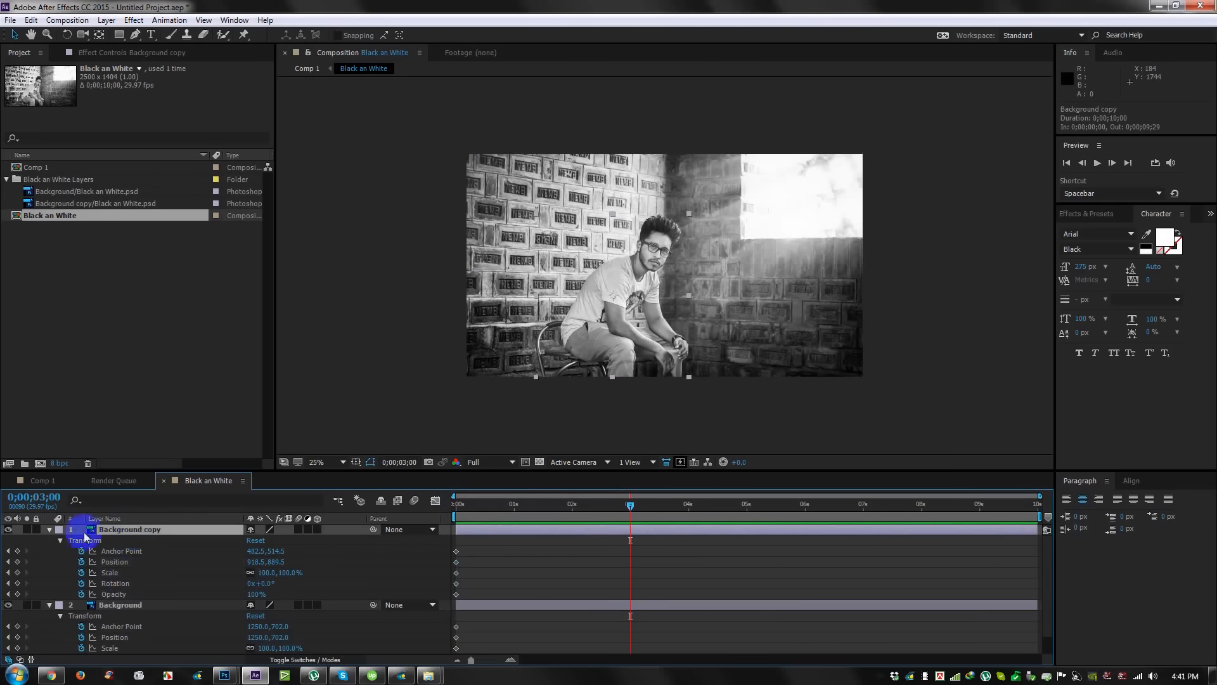
{"action": "left_click", "coordinate": [10, 529]}
{"action": "left_click", "coordinate": [9, 529]}
{"action": "left_click", "coordinate": [8, 530]}
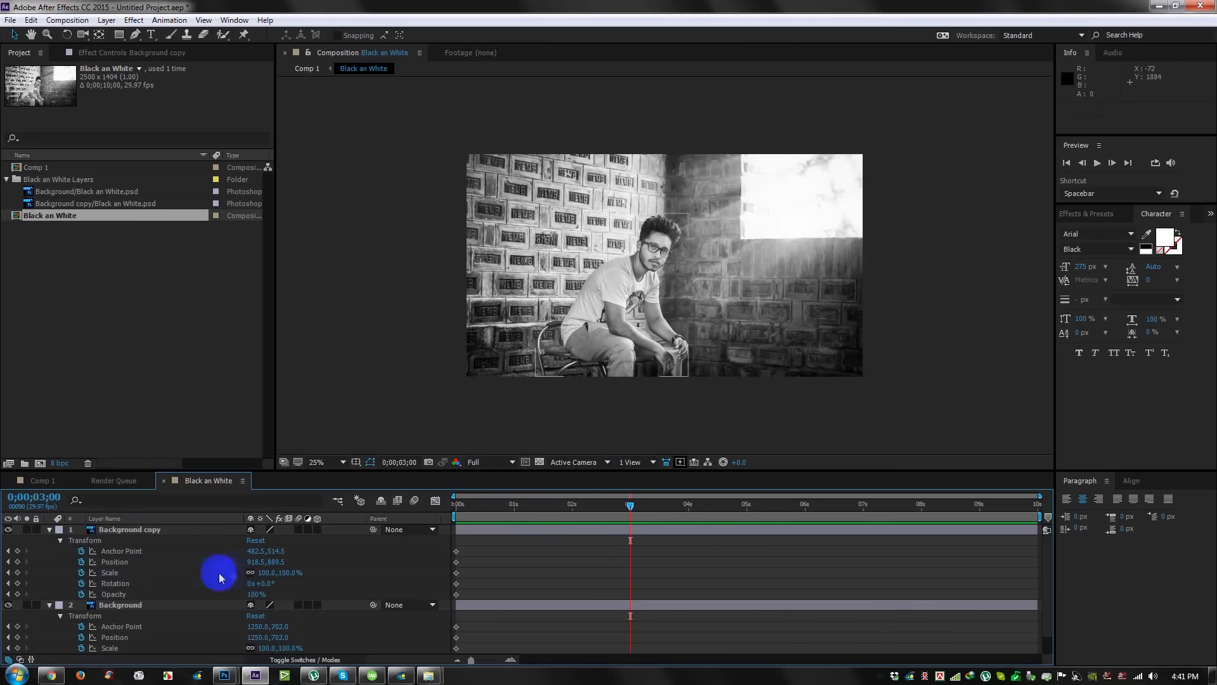
Set the Background copy layer's scale to 112% at 0;00;03;00.
{"action": "left_click_drag", "start_coordinate": [289, 573], "coordinate": [298, 574]}
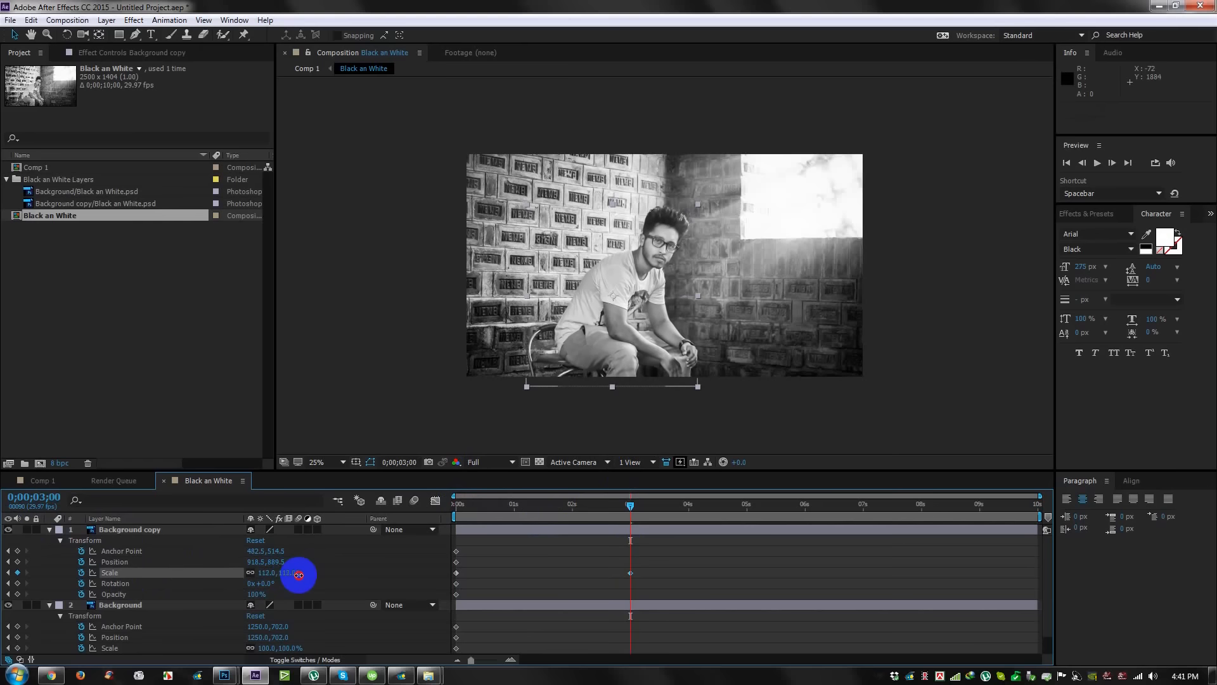
{"action": "left_click", "coordinate": [630, 594]}
{"action": "mouse_move", "coordinate": [630, 508]}
{"action": "left_mouse_down"}
{"action": "mouse_move", "coordinate": [573, 507]}
{"action": "mouse_move", "coordinate": [511, 528]}
{"action": "mouse_move", "coordinate": [630, 532]}
{"action": "left_mouse_up"}
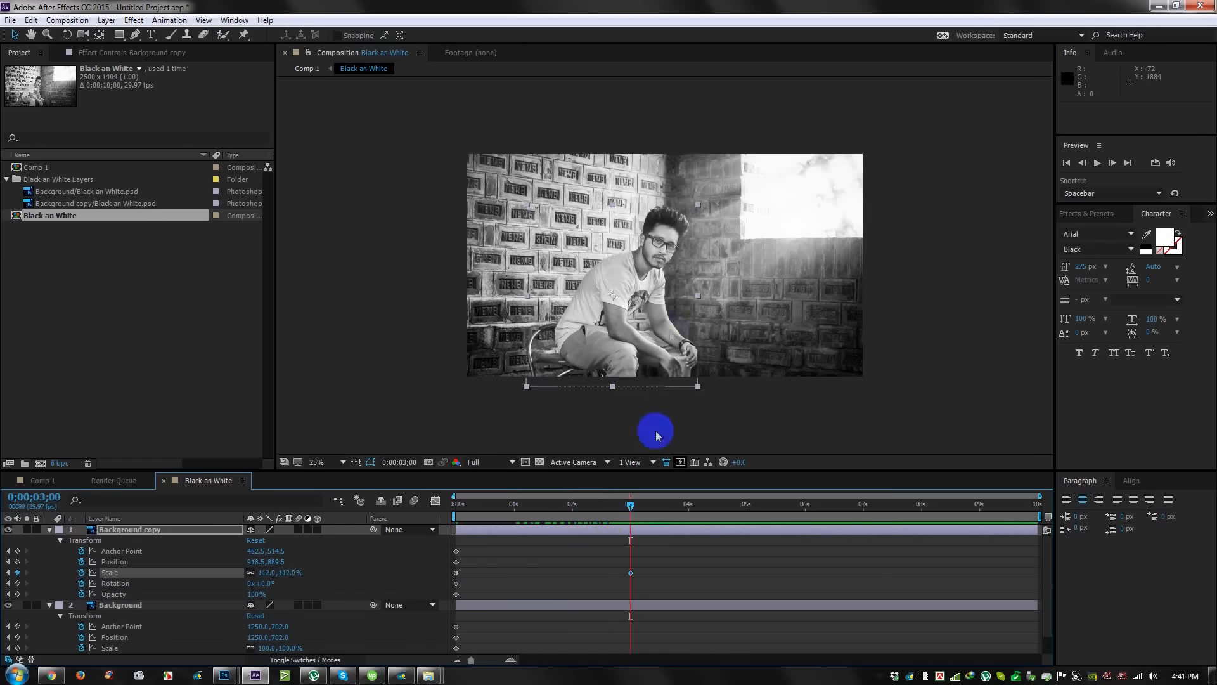
Close the Render Queue and return to the Black an White timeline.
{"action": "left_click", "coordinate": [114, 481]}
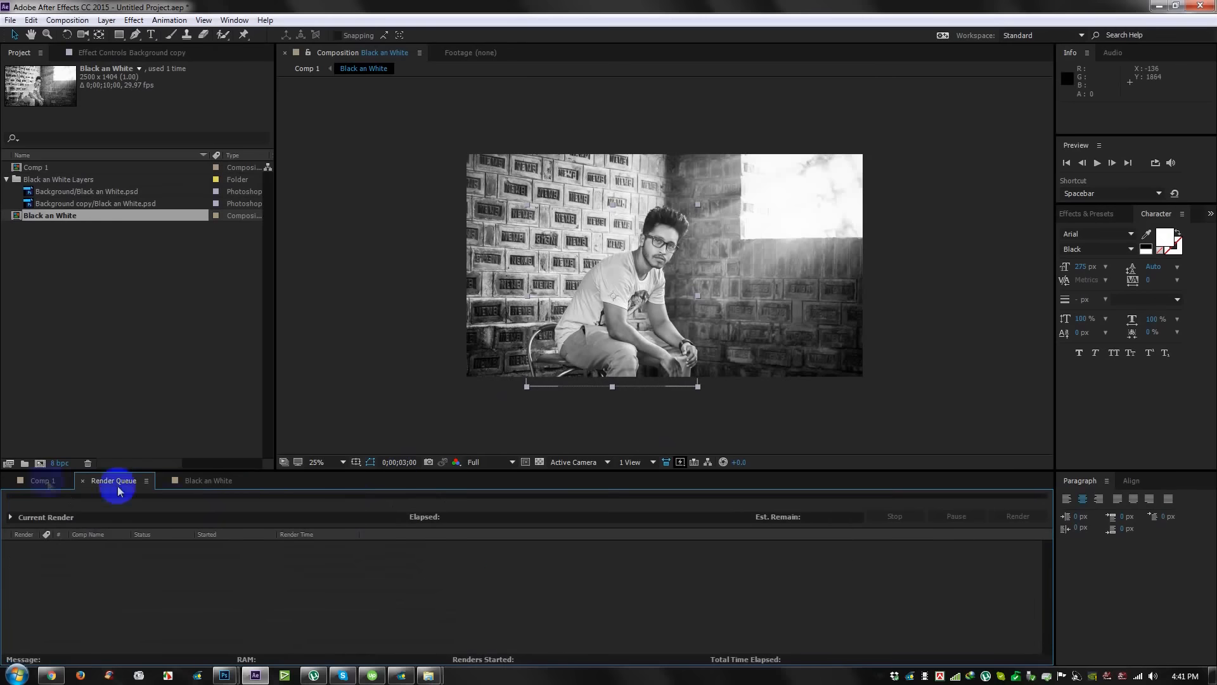
{"action": "left_click", "coordinate": [34, 481]}
{"action": "left_click", "coordinate": [191, 479]}
{"action": "left_click", "coordinate": [140, 479]}
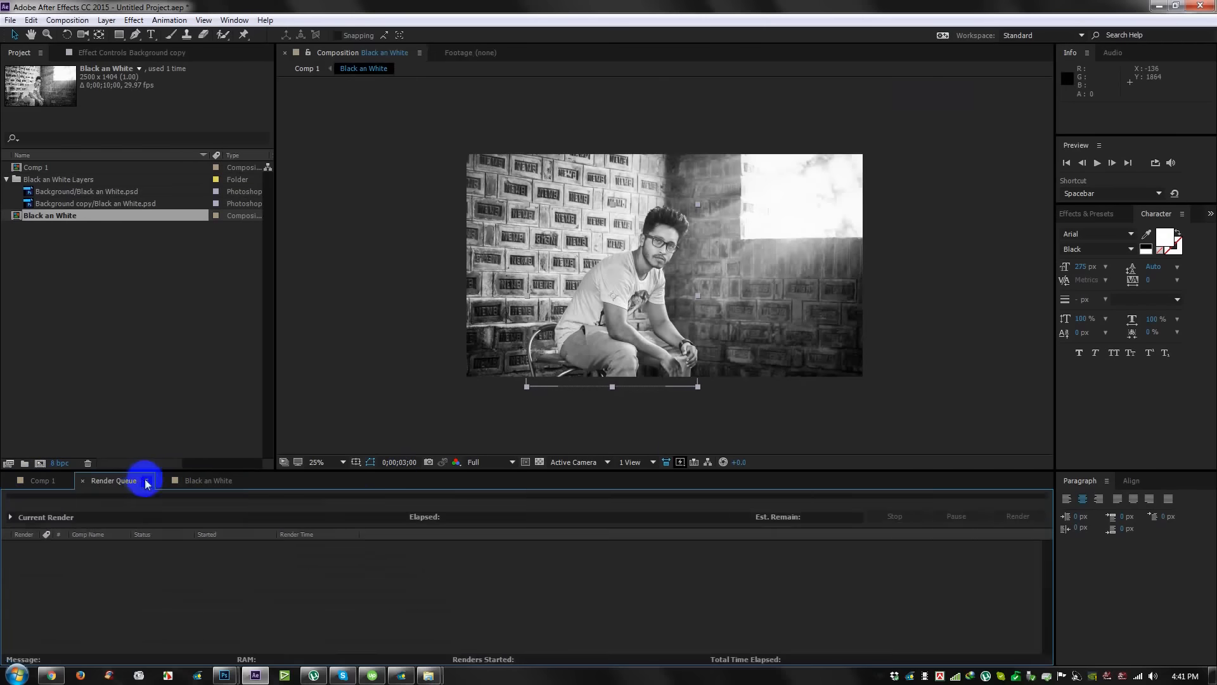
{"action": "left_click", "coordinate": [86, 483]}
Keyframe the Background layer's scale at 0;00;03;00 by resizing it to about 100.3 x 100.6%.
{"action": "left_click", "coordinate": [120, 605]}
{"action": "left_click", "coordinate": [544, 610]}
{"action": "left_click", "coordinate": [864, 379]}
{"action": "mouse_move", "coordinate": [865, 379]}
{"action": "left_mouse_down"}
{"action": "mouse_move", "coordinate": [894, 400]}
{"action": "mouse_move", "coordinate": [890, 379]}
{"action": "mouse_move", "coordinate": [870, 383]}
{"action": "left_mouse_up"}
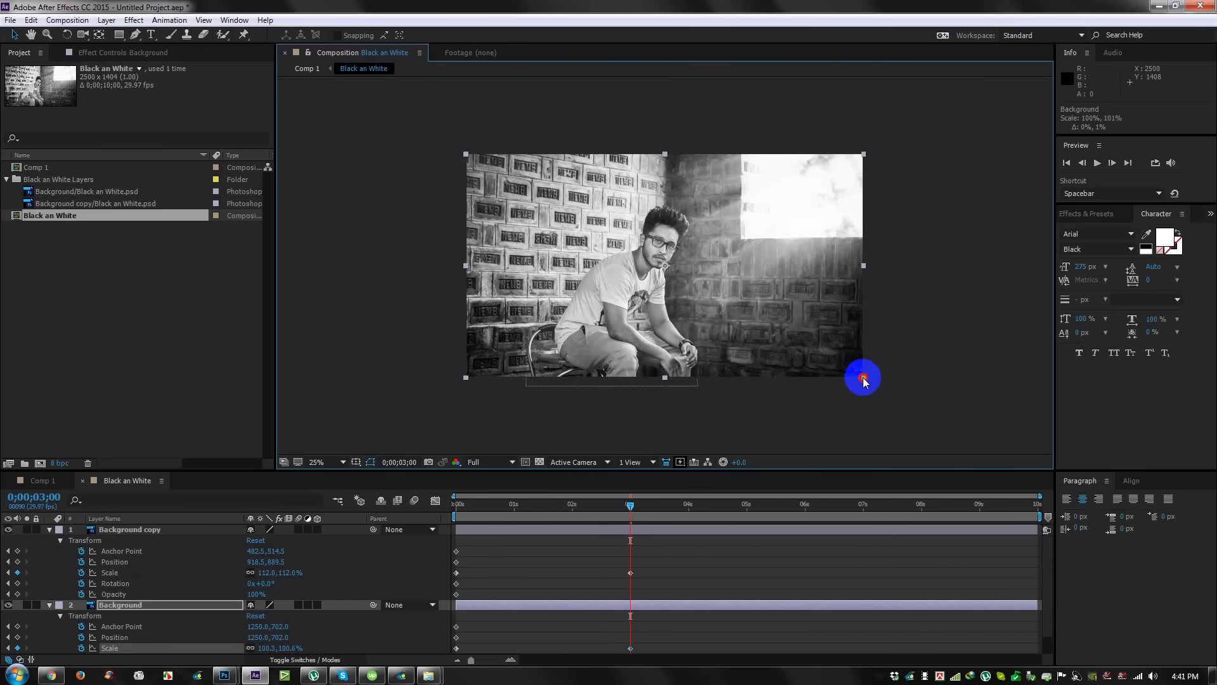
{"action": "left_click_drag", "start_coordinate": [863, 379], "coordinate": [864, 379]}
Enlarge the Background layer to about 112 x 115% at 0;00;00;00 and scrub forward to check the zoom.
{"action": "left_click_drag", "start_coordinate": [630, 505], "coordinate": [436, 504]}
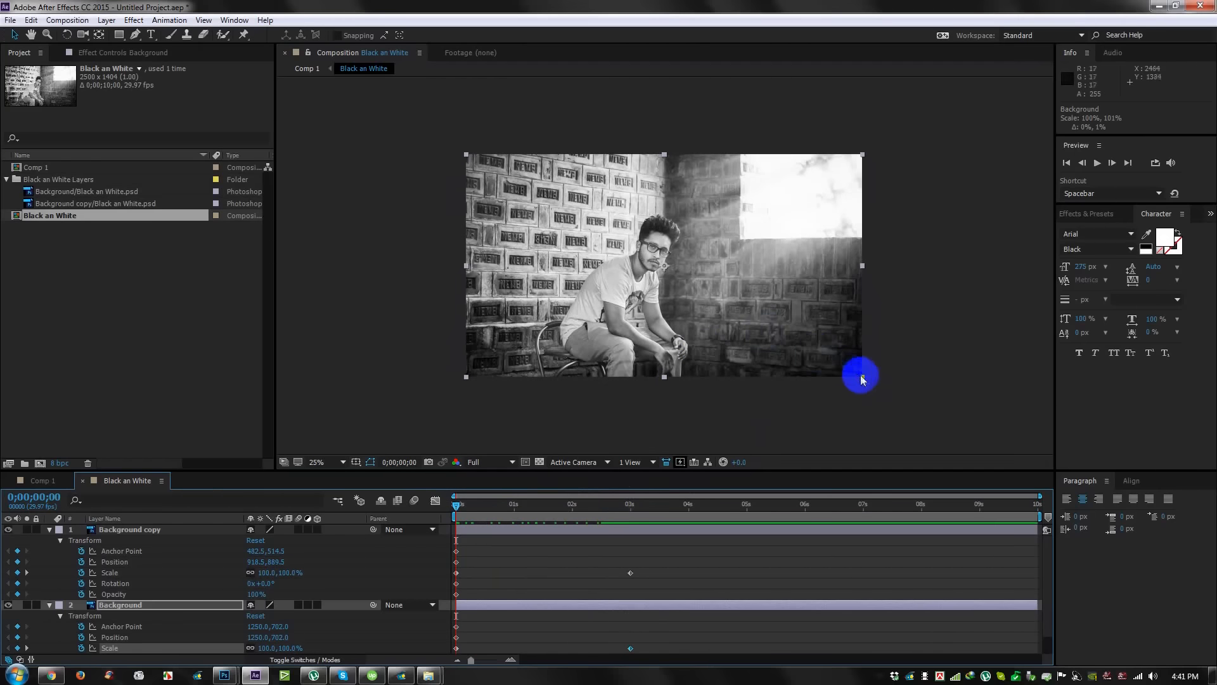
{"action": "left_click_drag", "start_coordinate": [862, 379], "coordinate": [888, 394]}
{"action": "left_click_drag", "start_coordinate": [467, 505], "coordinate": [554, 551]}
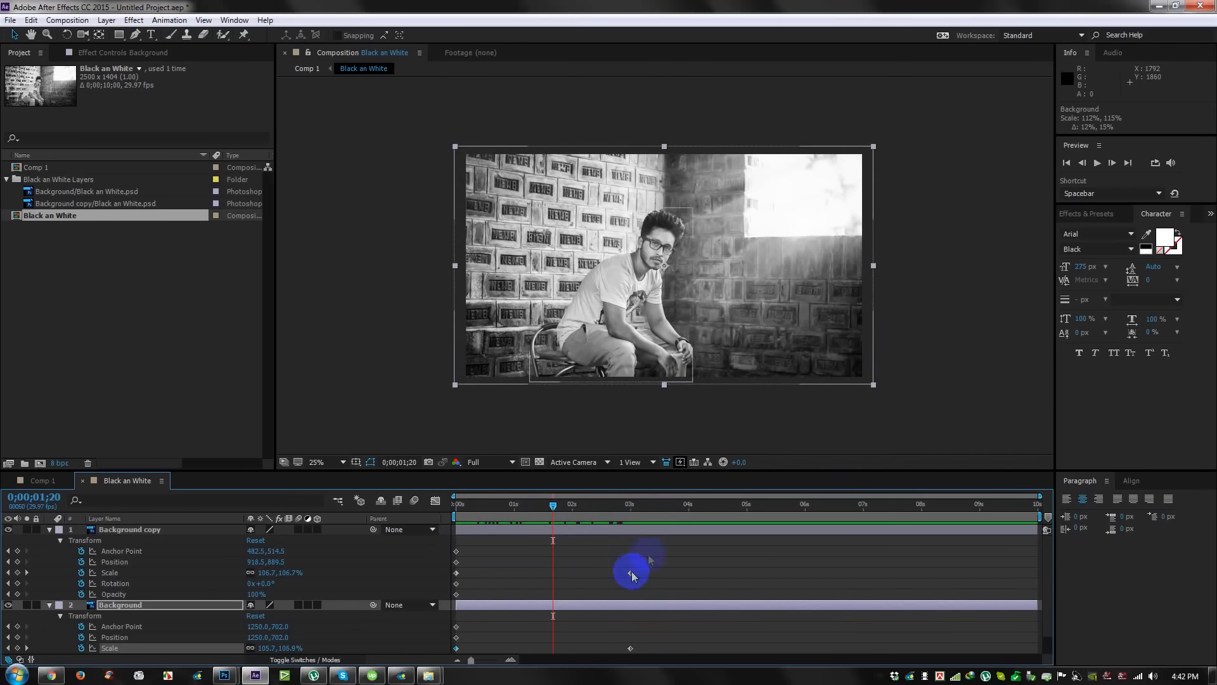
Apply Easy Ease to all keyframes of the Background copy and Background layers.
{"action": "left_click_drag", "start_coordinate": [678, 543], "coordinate": [521, 679]}
{"action": "left_click", "coordinate": [481, 550]}
{"action": "key", "text": "F9"}
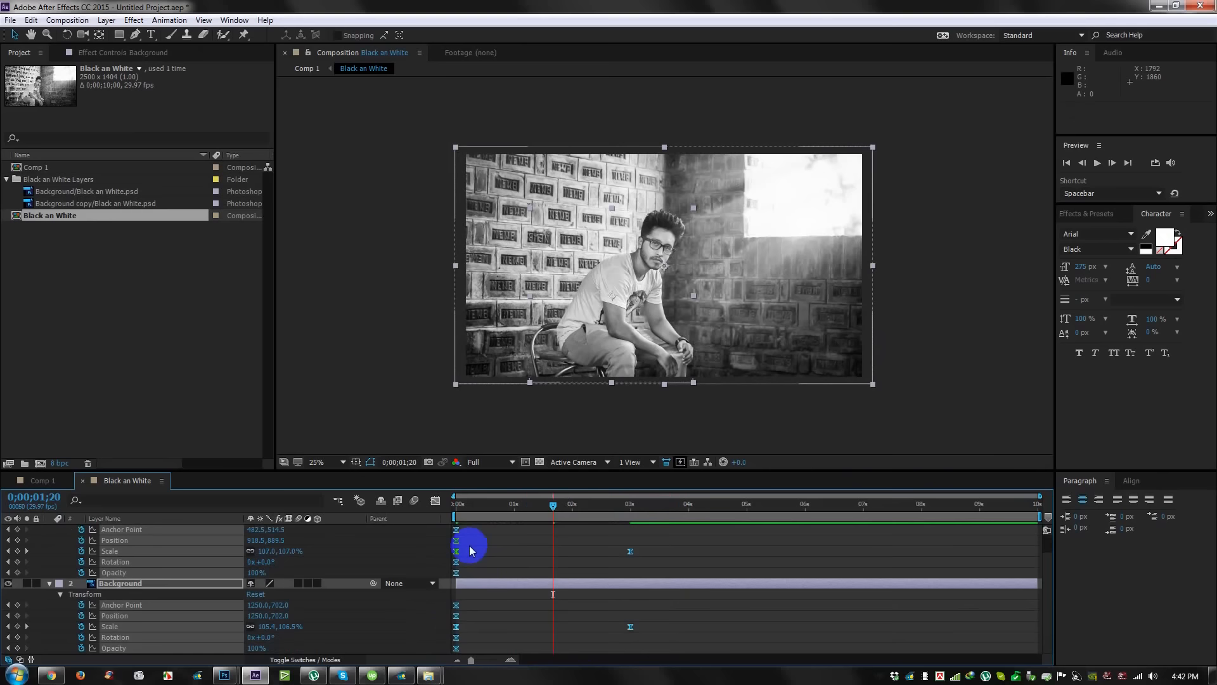
{"action": "scroll", "coordinate": [599, 320], "scroll_direction": "up", "scroll_amount": 1}
{"action": "scroll", "coordinate": [606, 325], "scroll_direction": "down", "scroll_amount": 1}
Fit the composition to the viewer and preview the eased animation.
{"action": "left_click", "coordinate": [317, 462]}
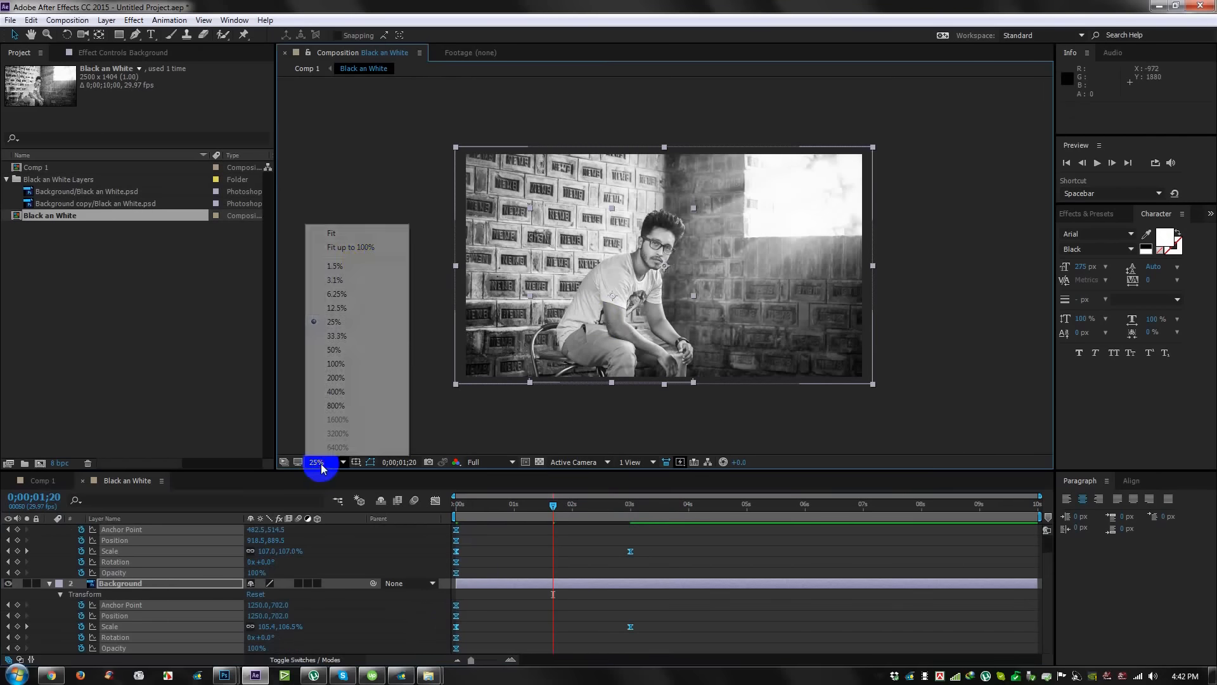
{"action": "left_click", "coordinate": [324, 234]}
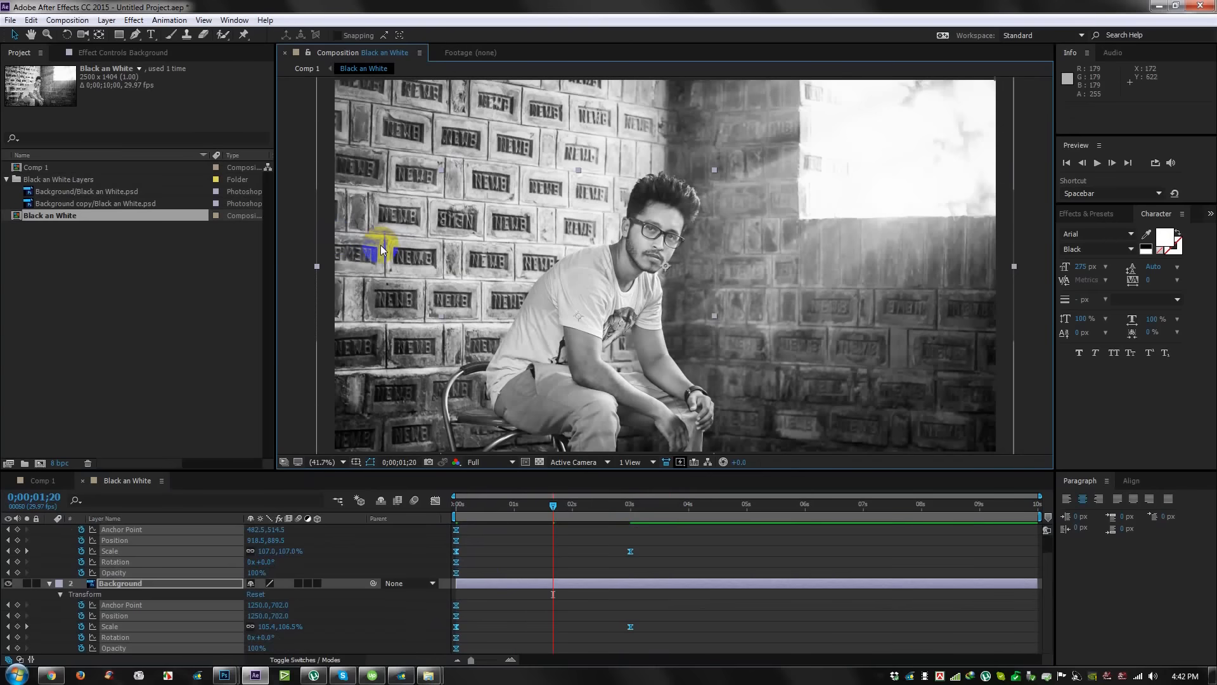
{"action": "key", "text": "space"}
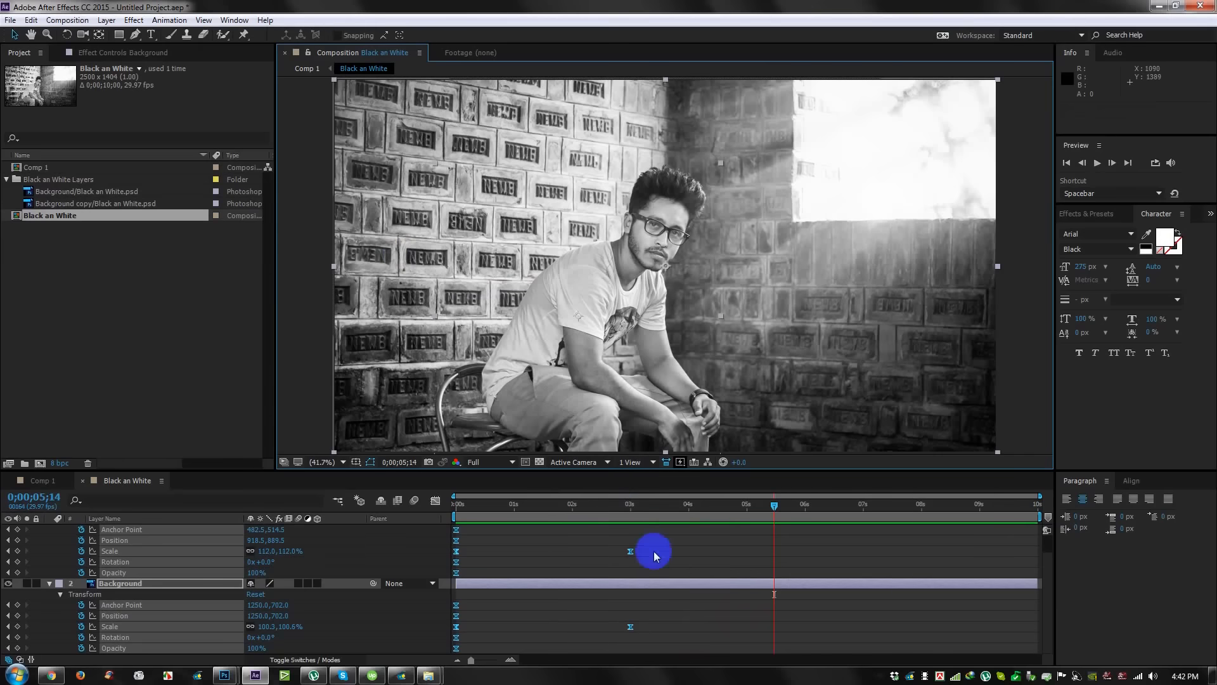
Move both layers' ending Scale keyframes from three seconds to about six seconds and preview the slower animation.
{"action": "left_click", "coordinate": [626, 639]}
{"action": "left_click_drag", "start_coordinate": [626, 638], "coordinate": [809, 615]}
{"action": "key", "text": "space"}
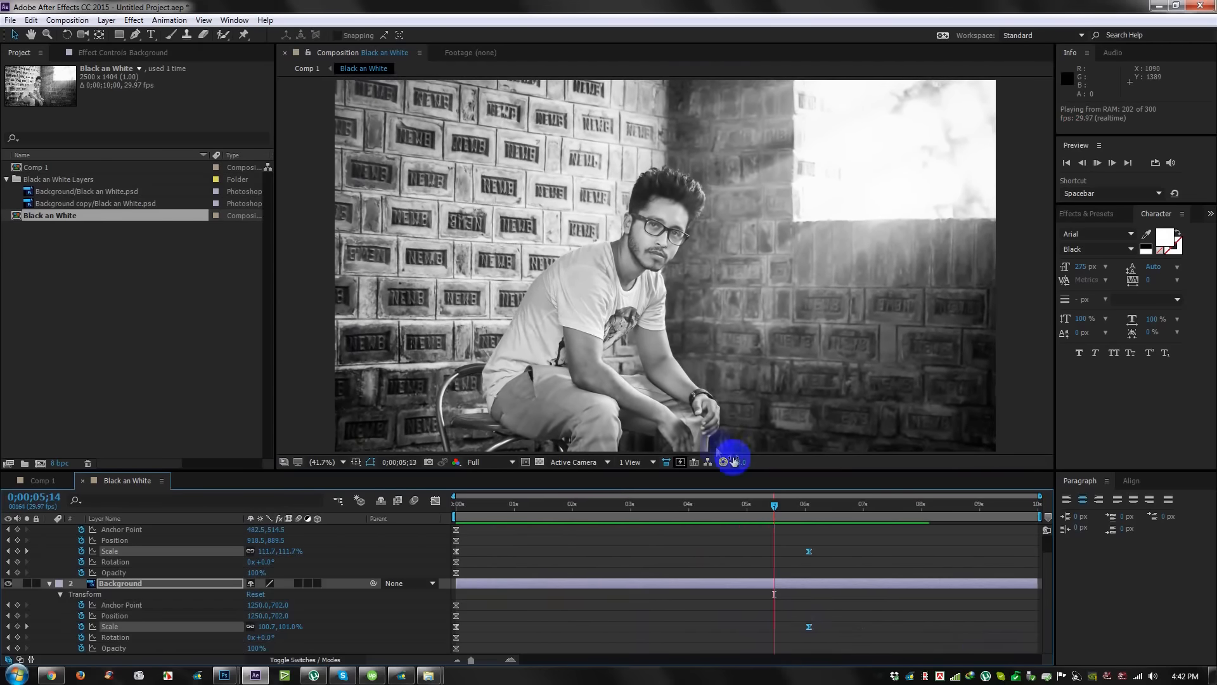
{"action": "left_click", "coordinate": [679, 442]}
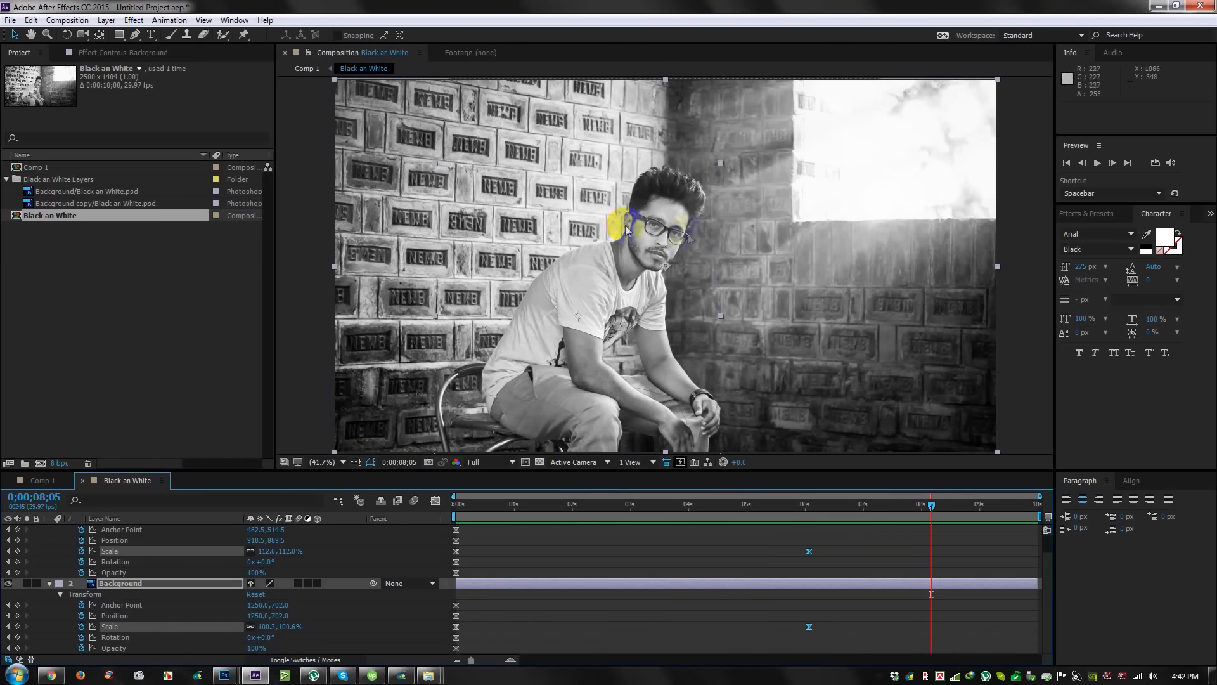
Collapse the transform properties of the Background copy and Background layers in the timeline.
{"action": "scroll", "coordinate": [95, 555], "scroll_direction": "up", "scroll_amount": 1}
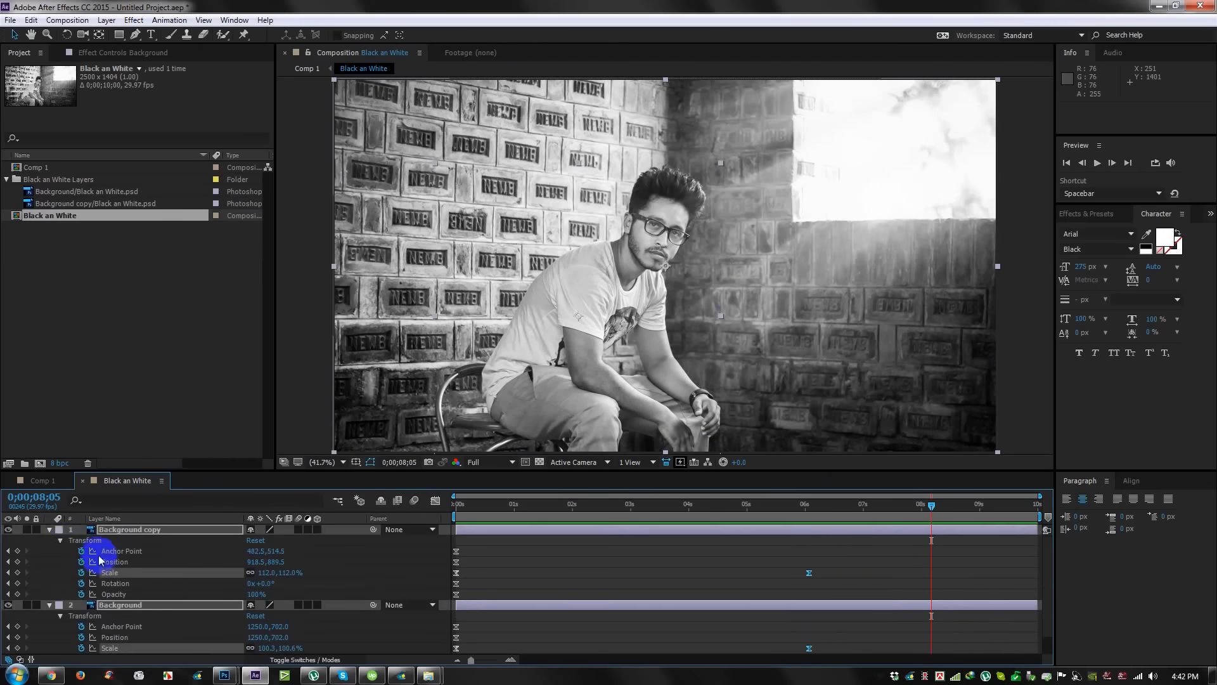
{"action": "left_click", "coordinate": [49, 530]}
{"action": "left_click", "coordinate": [50, 540]}
{"action": "left_click", "coordinate": [50, 540]}
{"action": "left_click", "coordinate": [50, 530]}
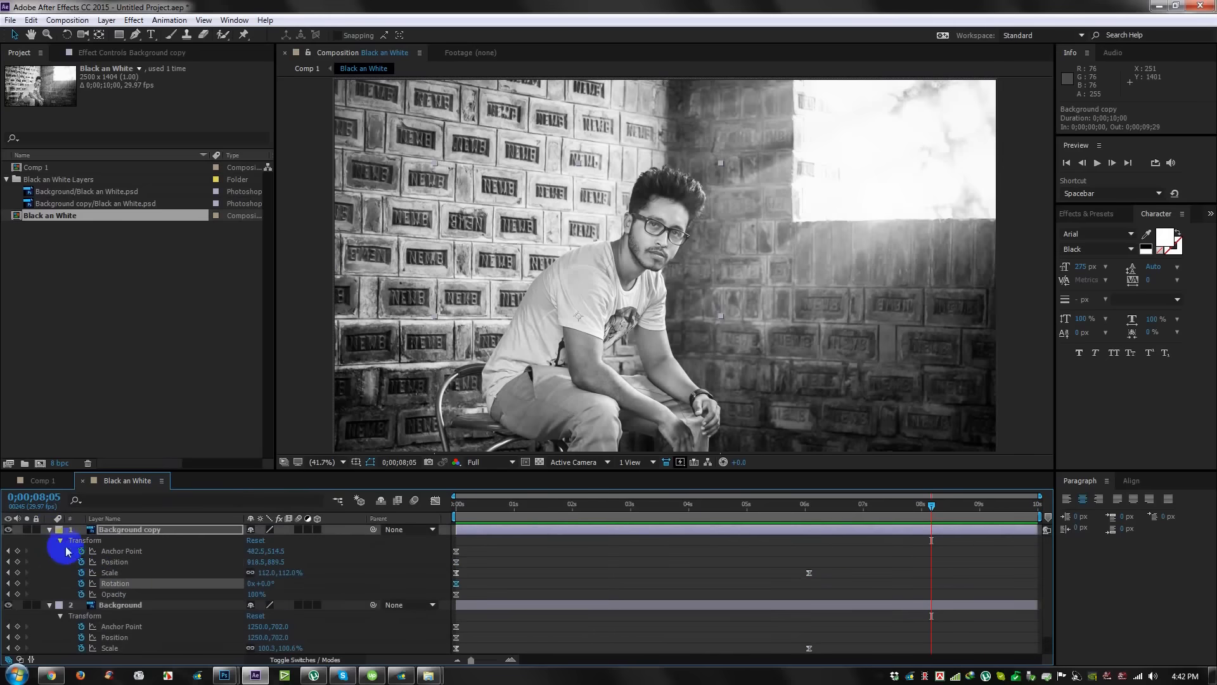
{"action": "left_click", "coordinate": [50, 530]}
{"action": "left_click", "coordinate": [50, 540]}
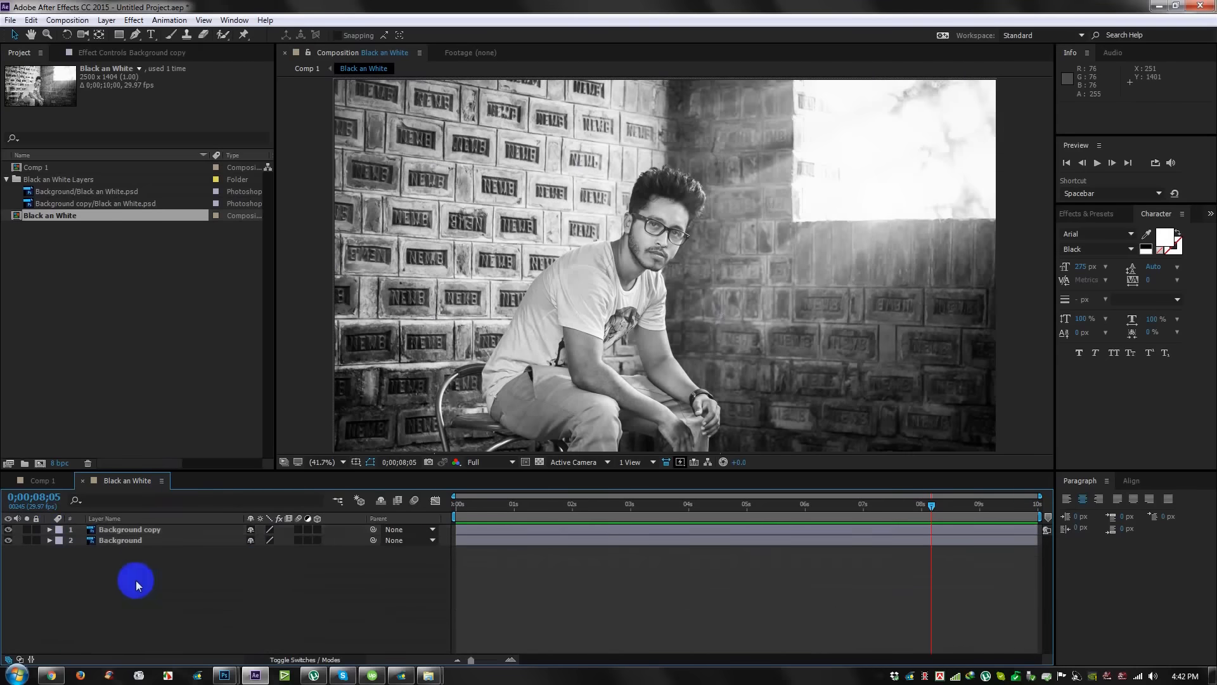
Add a two-node camera from a preset and make the Background copy and Background layers 3D, with the time at 0;00;00;00.
{"action": "right_click", "coordinate": [173, 564]}
{"action": "mouse_move", "coordinate": [196, 447]}
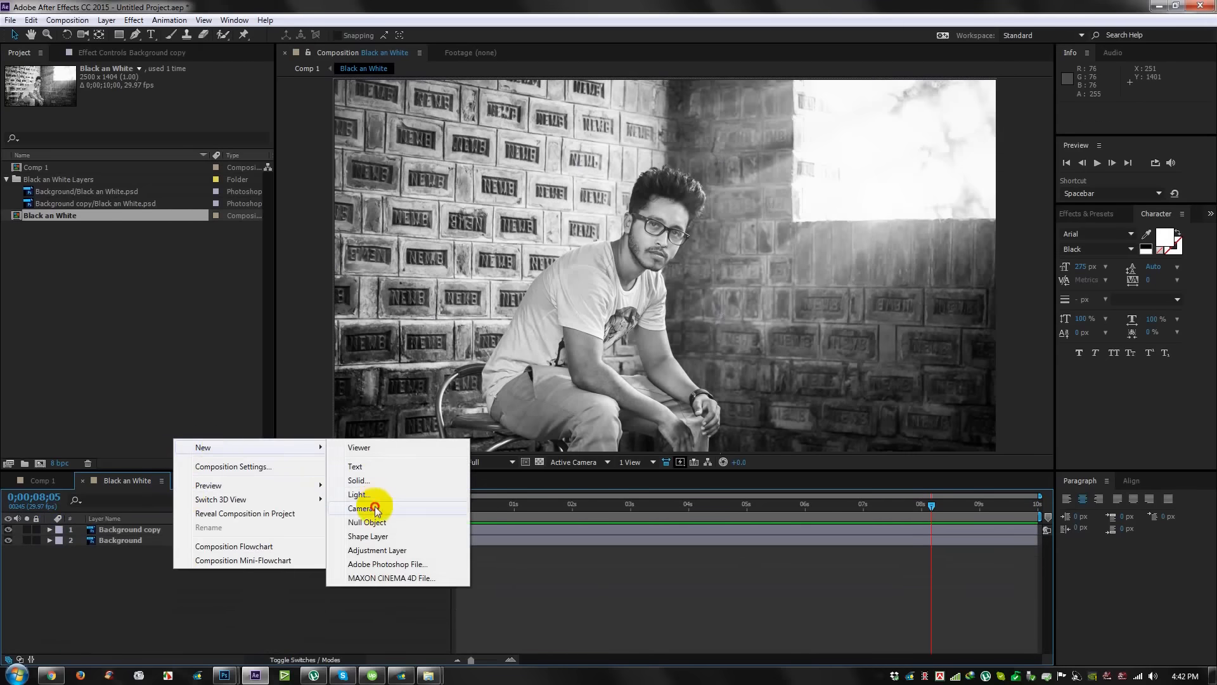
{"action": "left_click", "coordinate": [375, 508]}
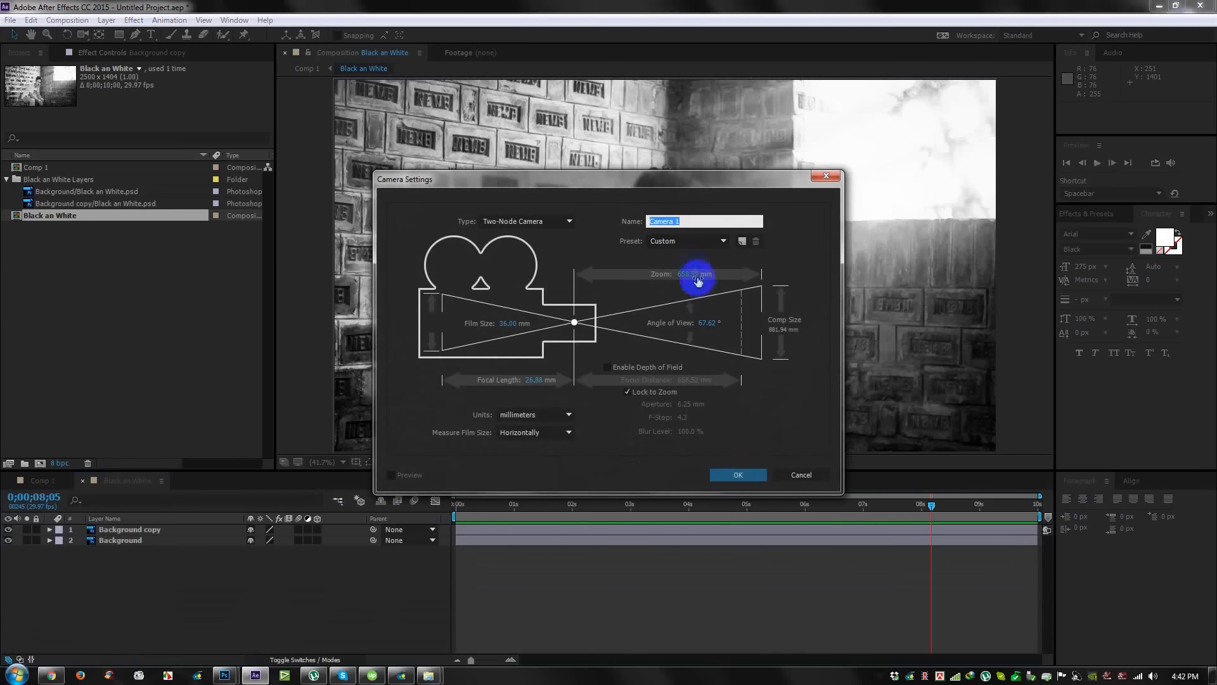
{"action": "left_click", "coordinate": [693, 242]}
{"action": "left_click", "coordinate": [678, 332]}
{"action": "left_click", "coordinate": [738, 473]}
{"action": "left_click_drag", "start_coordinate": [922, 508], "coordinate": [393, 531]}
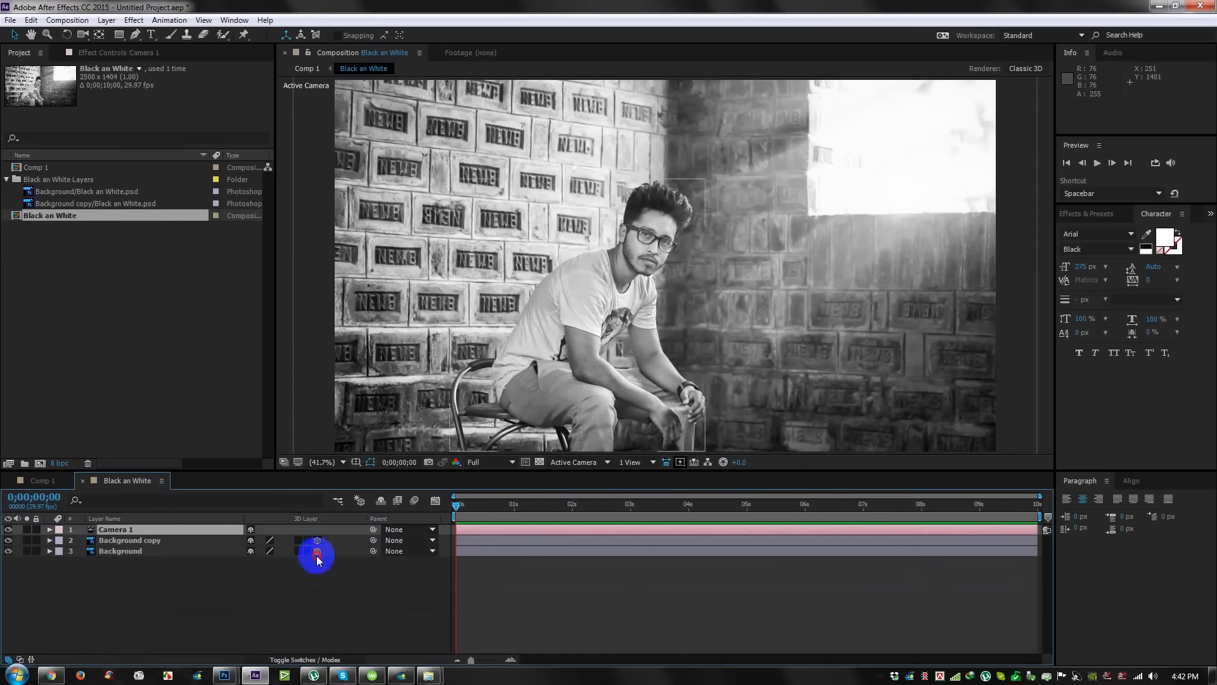
Keyframe all the camera's transform properties at 0;00;00;00 and orbit the camera slightly at 0;00;04;09.
{"action": "left_click", "coordinate": [50, 530]}
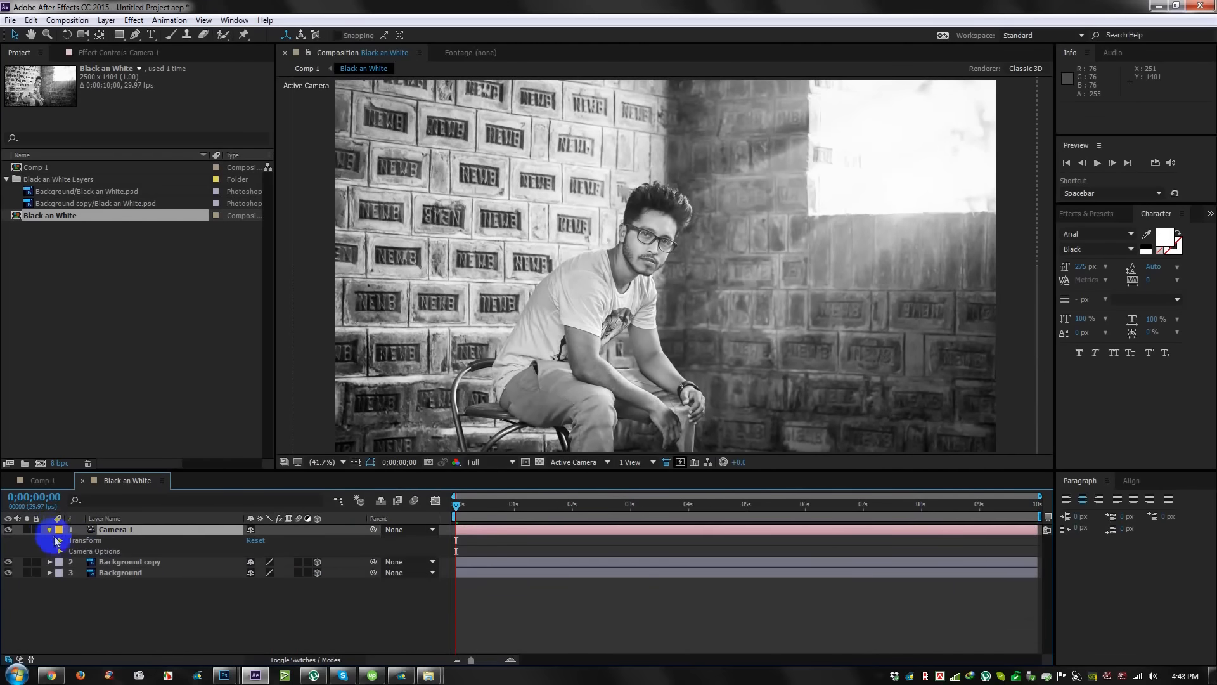
{"action": "left_click", "coordinate": [61, 540]}
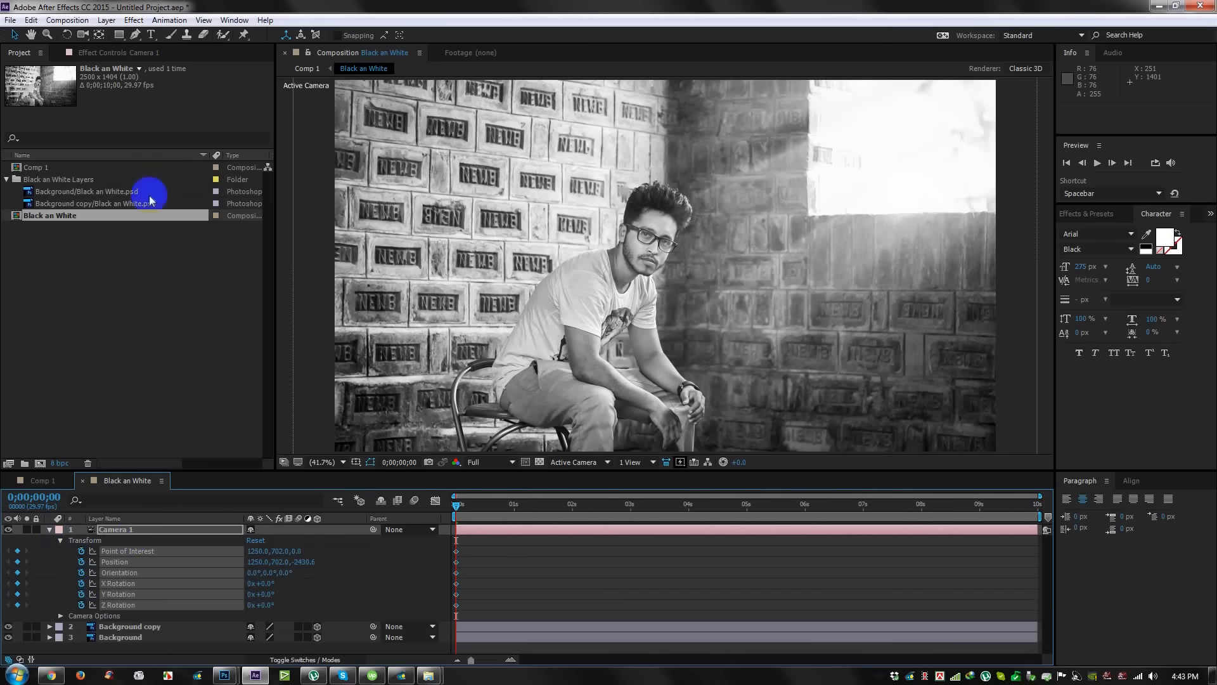
{"action": "left_click_drag", "start_coordinate": [82, 35], "coordinate": [117, 54]}
{"action": "left_click_drag", "start_coordinate": [482, 504], "coordinate": [706, 513]}
{"action": "left_click_drag", "start_coordinate": [800, 442], "coordinate": [836, 367]}
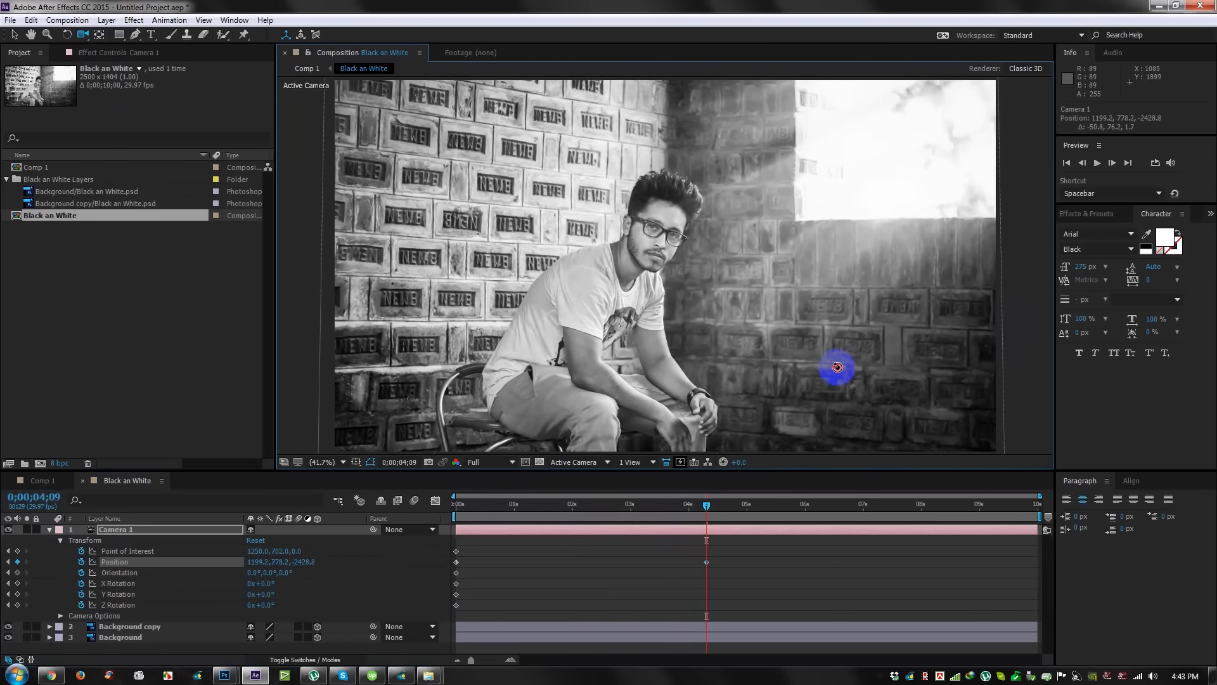
Delete the camera layer and scrub the composition from the start to 0;00;02;21.
{"action": "left_click_drag", "start_coordinate": [714, 501], "coordinate": [455, 507]}
{"action": "left_click", "coordinate": [158, 532]}
{"action": "key", "text": "Delete"}
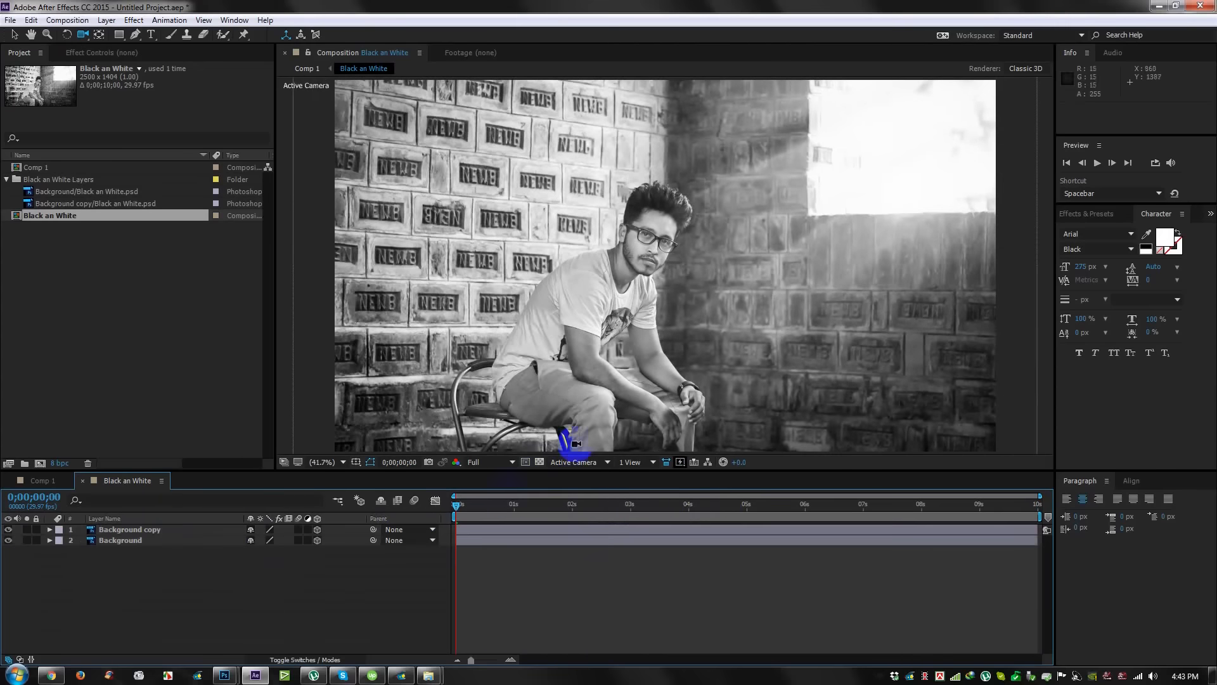
{"action": "left_click_drag", "start_coordinate": [462, 507], "coordinate": [613, 537]}
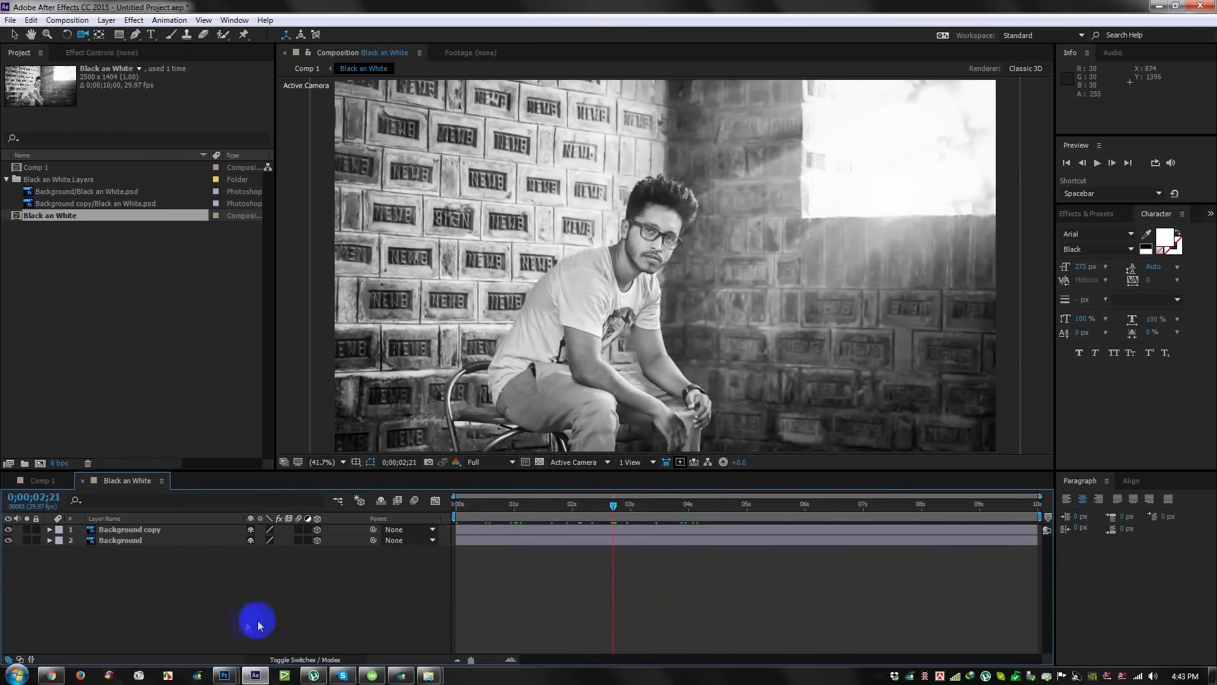
Add a text layer over the brick wall reading "2D to 3D" with "EFFECT" on a second line.
{"action": "left_click", "coordinate": [151, 34]}
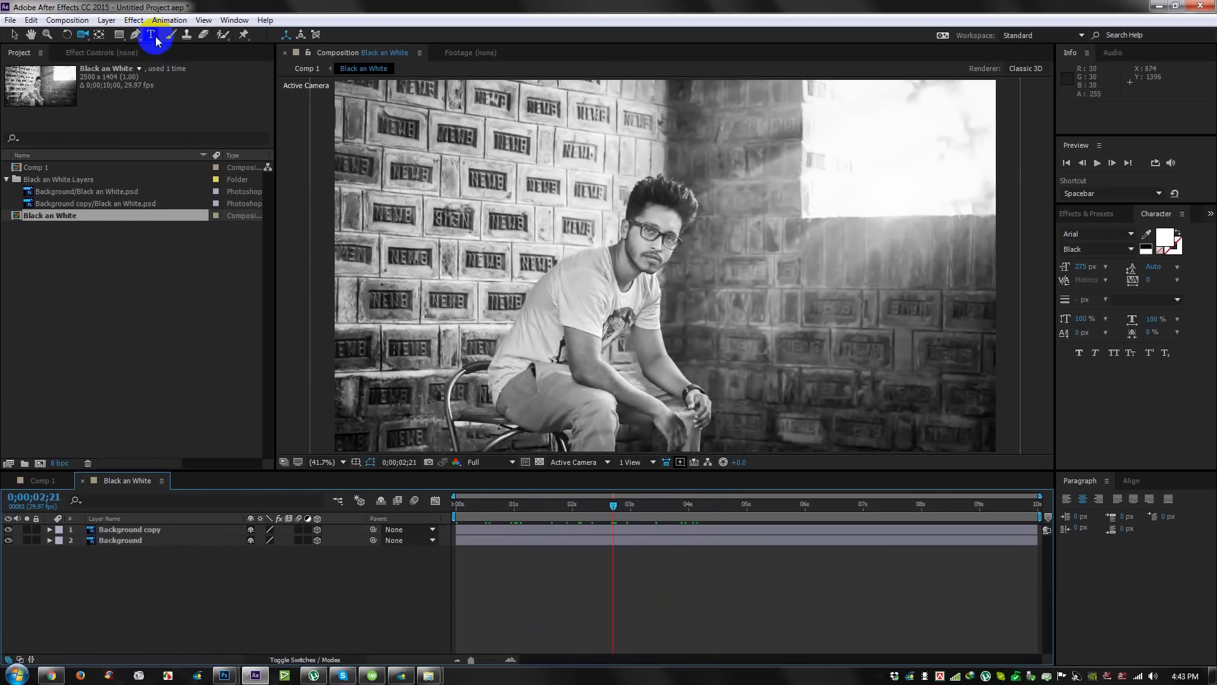
{"action": "left_click", "coordinate": [454, 218]}
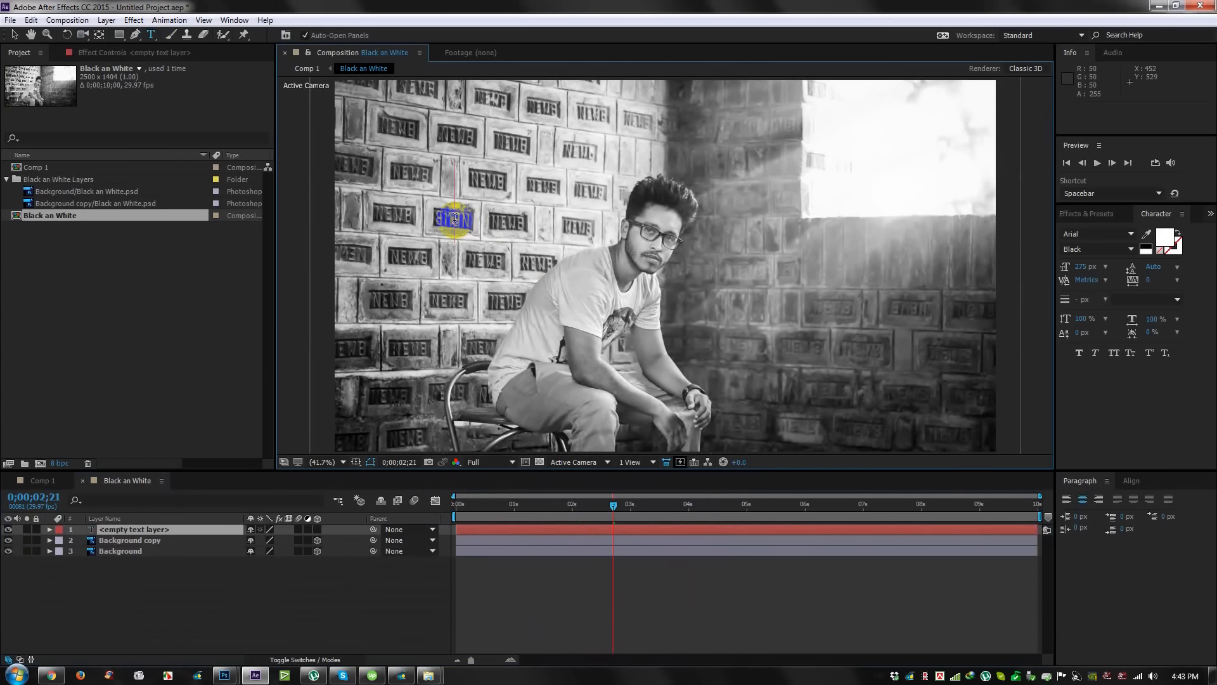
{"action": "type", "text": "2d"}
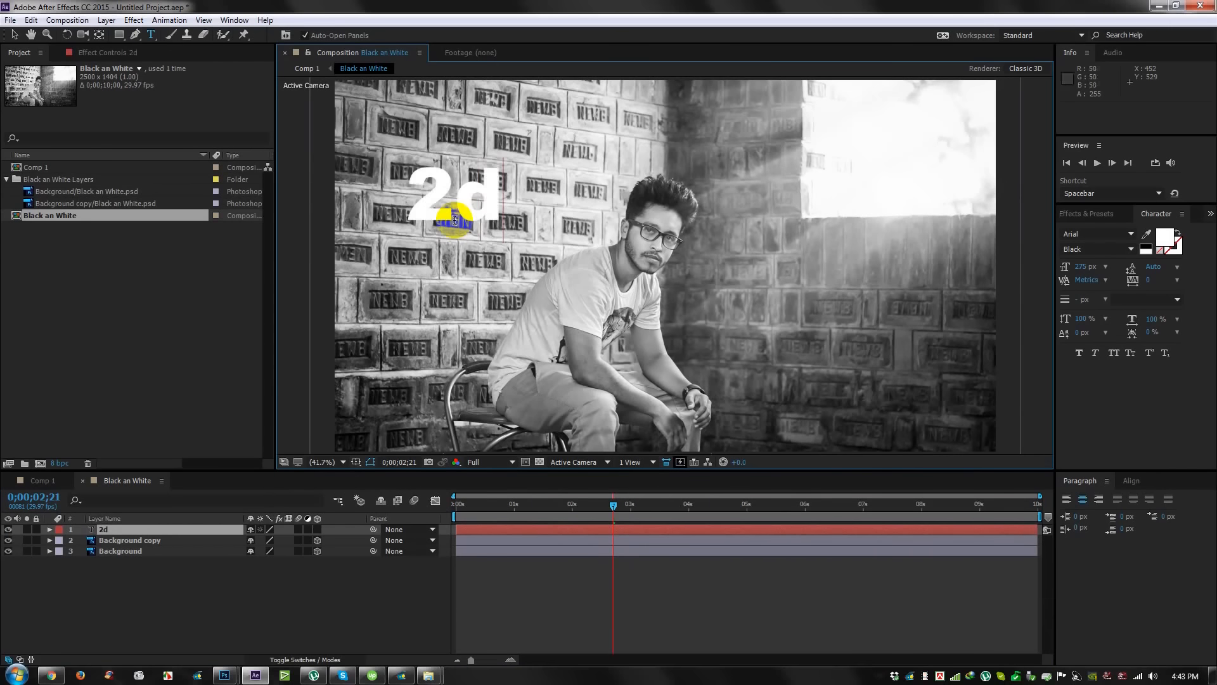
{"action": "key", "text": "BackSpace"}
{"action": "type", "text": "D"}
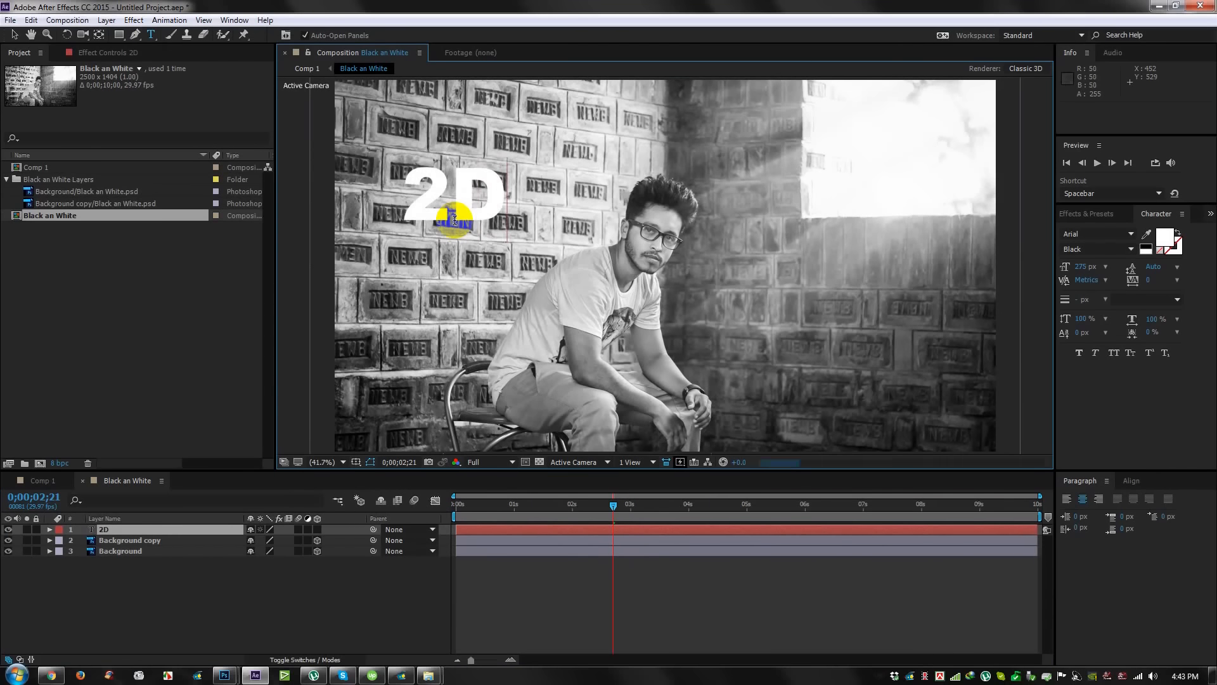
{"action": "type", "text": " to"}
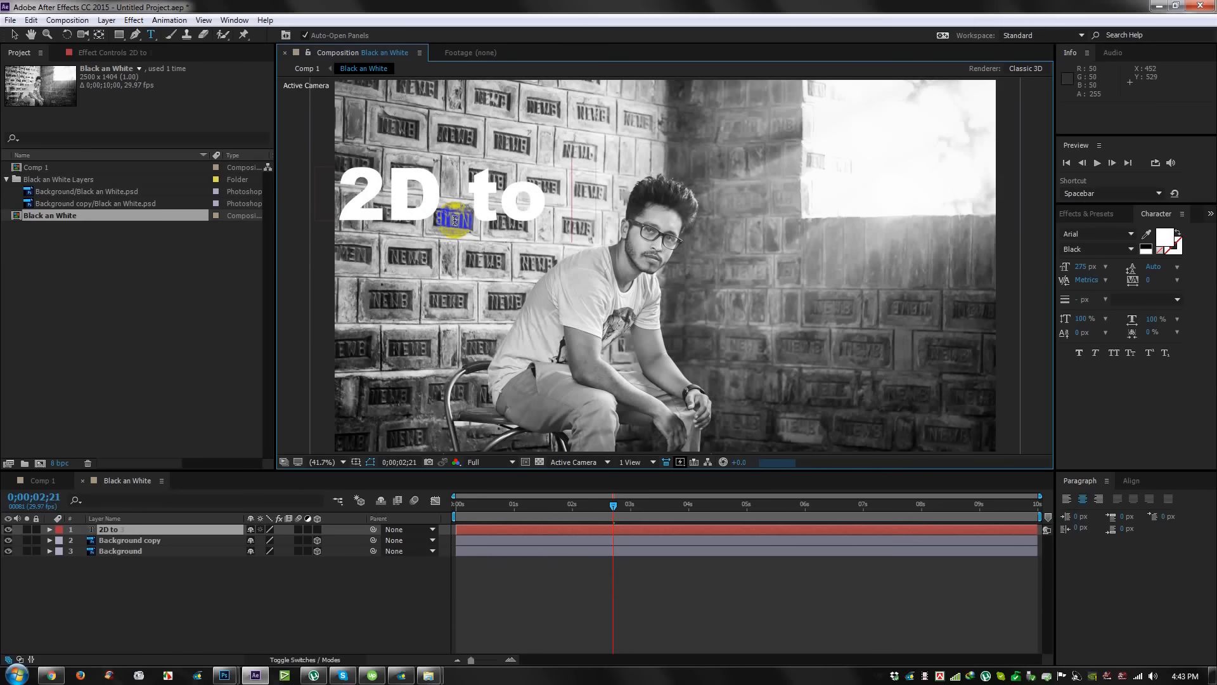
{"action": "type", "text": " 3D "}
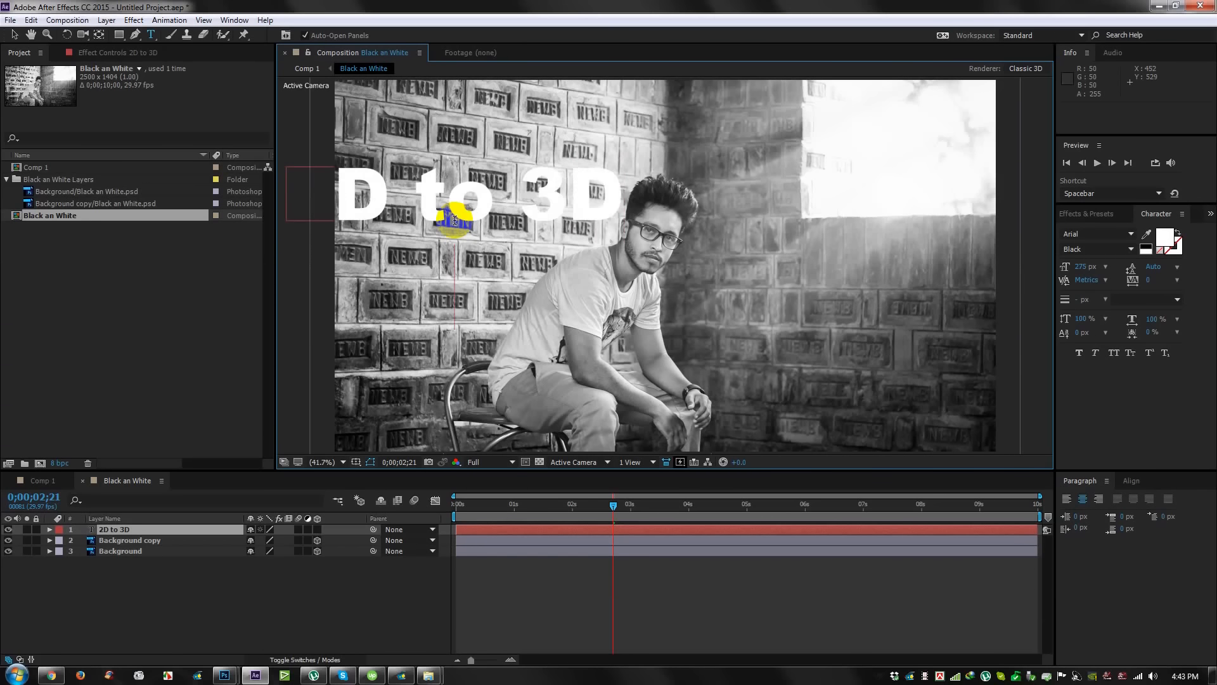
{"action": "type", "text": "EFFECT"}
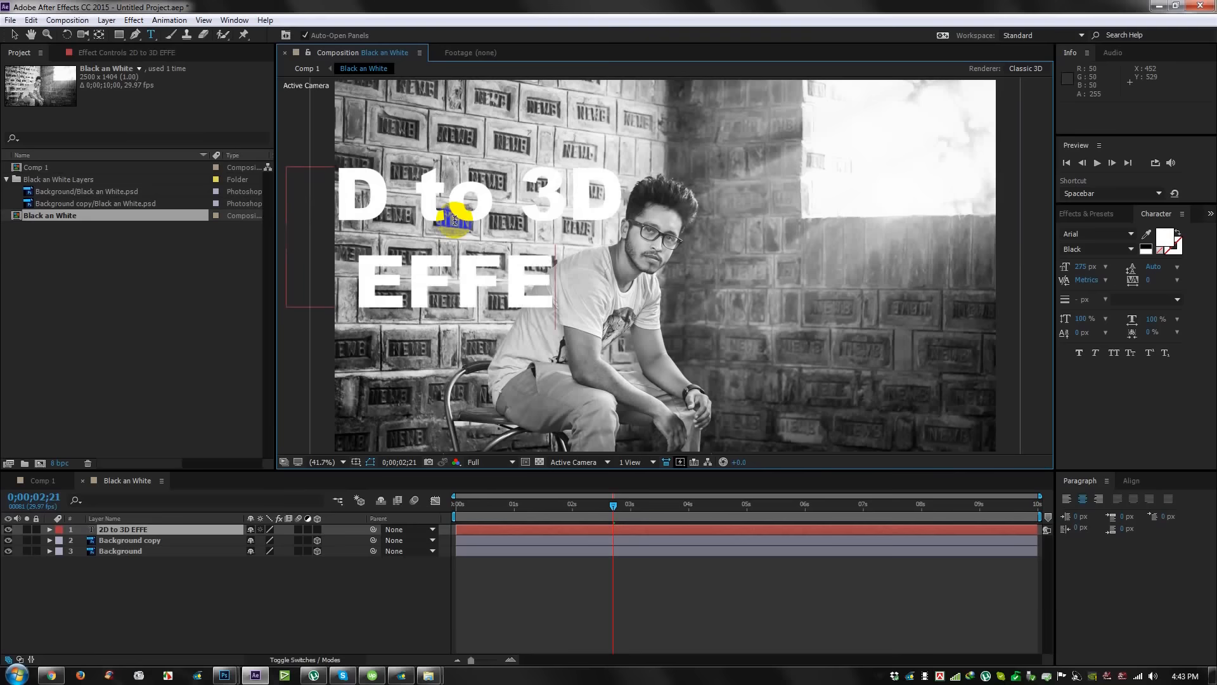
Place the text on the dark wall beside the man and scale it down to about 55%.
{"action": "left_click", "coordinate": [14, 35]}
{"action": "left_click_drag", "start_coordinate": [507, 196], "coordinate": [920, 277]}
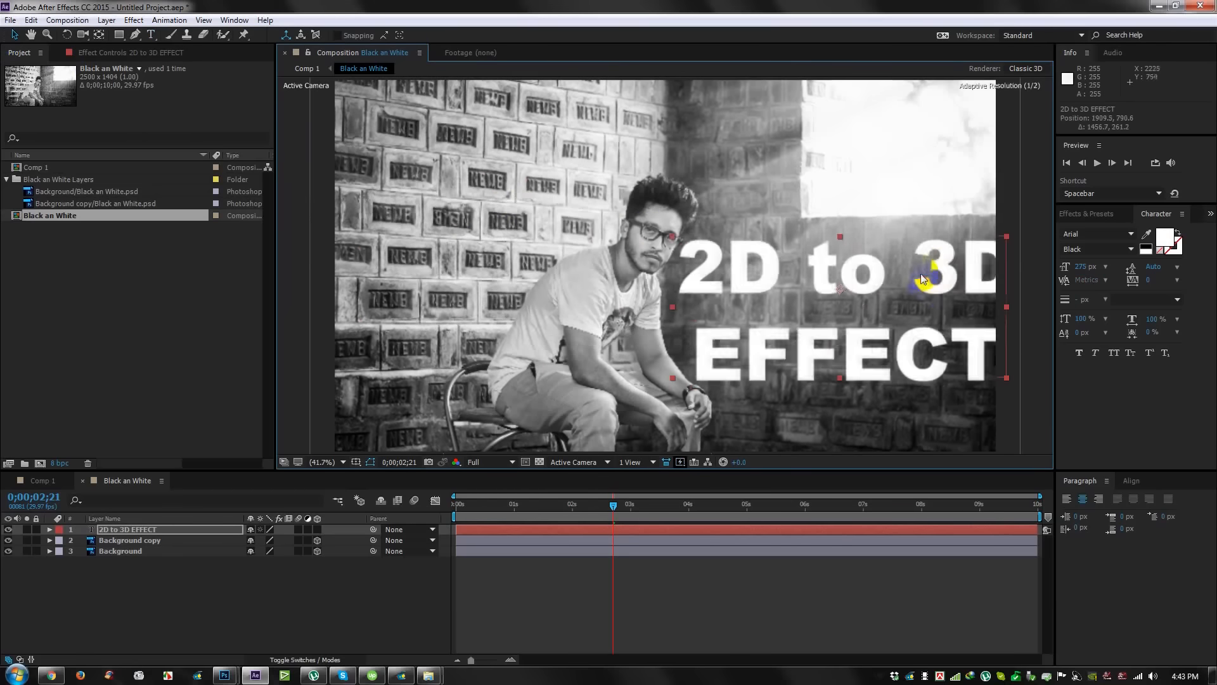
{"action": "left_click_drag", "start_coordinate": [1006, 377], "coordinate": [722, 326]}
Set the word EFFECT to about 304 px with 241 px leading and nudge the text block up.
{"action": "double_click", "coordinate": [893, 324]}
{"action": "left_click_drag", "start_coordinate": [1085, 266], "coordinate": [1099, 268]}
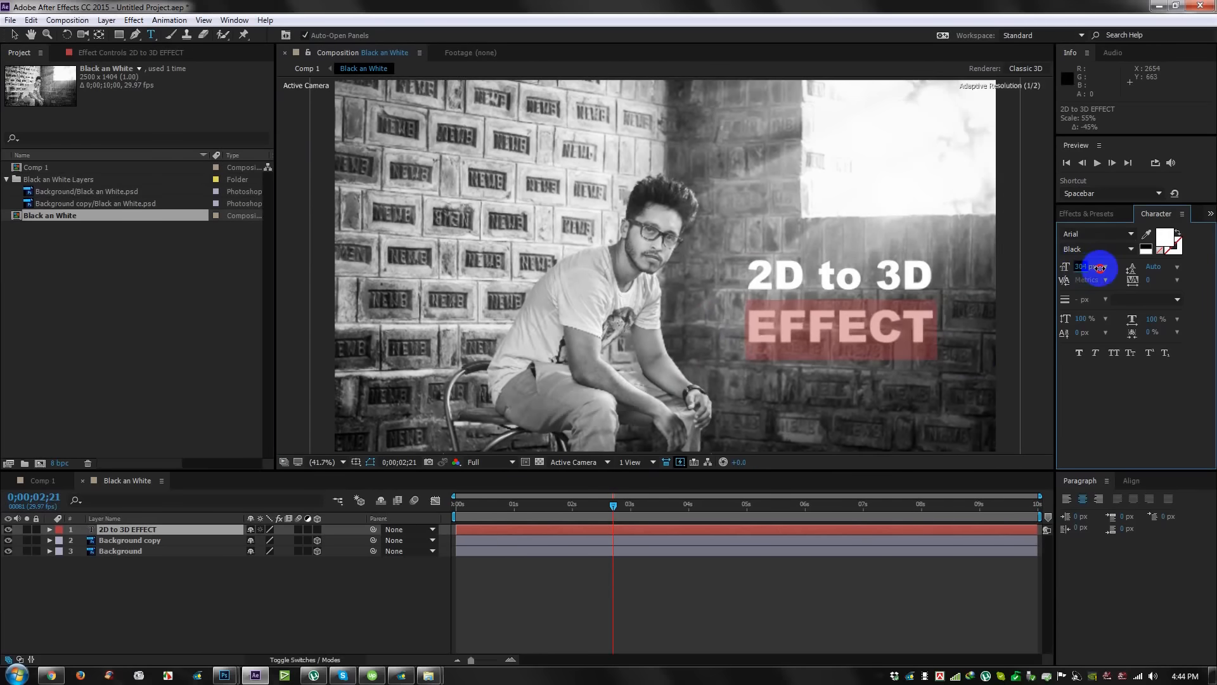
{"action": "left_click_drag", "start_coordinate": [1155, 266], "coordinate": [1196, 271]}
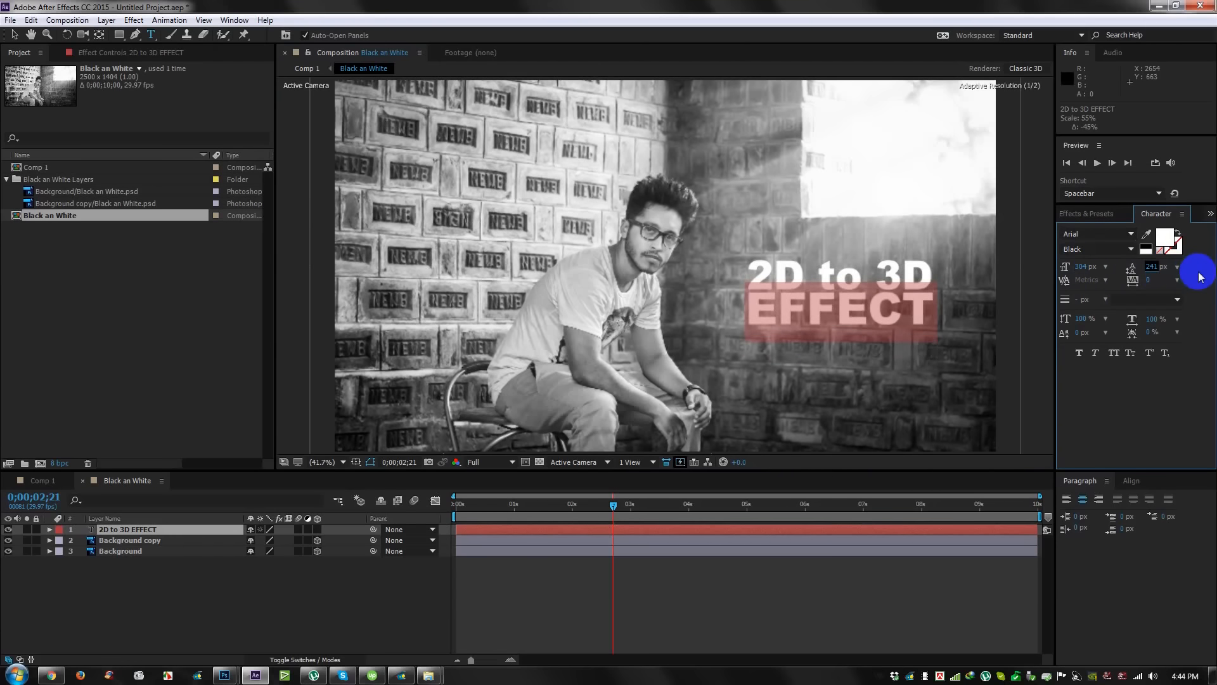
{"action": "left_click", "coordinate": [13, 36]}
{"action": "left_click_drag", "start_coordinate": [876, 307], "coordinate": [873, 291]}
Add a Stroke layer style to the 2D to 3D EFFECT text layer.
{"action": "left_click", "coordinate": [134, 535]}
{"action": "left_click", "coordinate": [133, 22]}
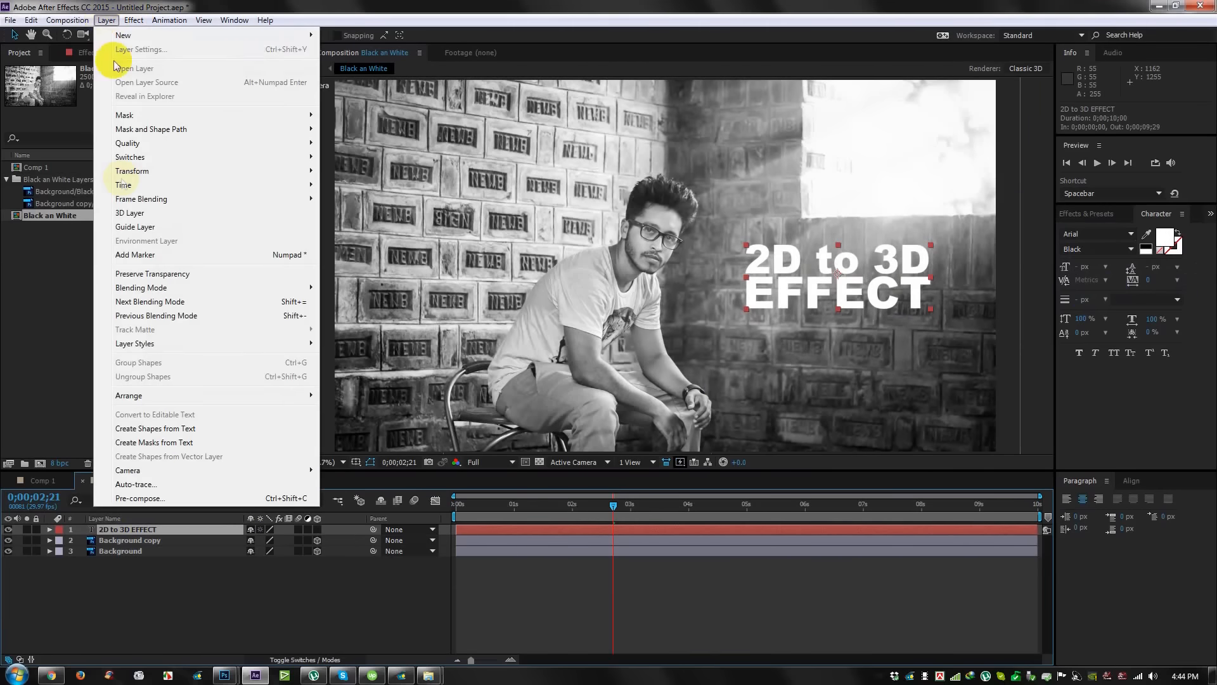
{"action": "mouse_move", "coordinate": [203, 348]}
{"action": "left_click", "coordinate": [349, 502]}
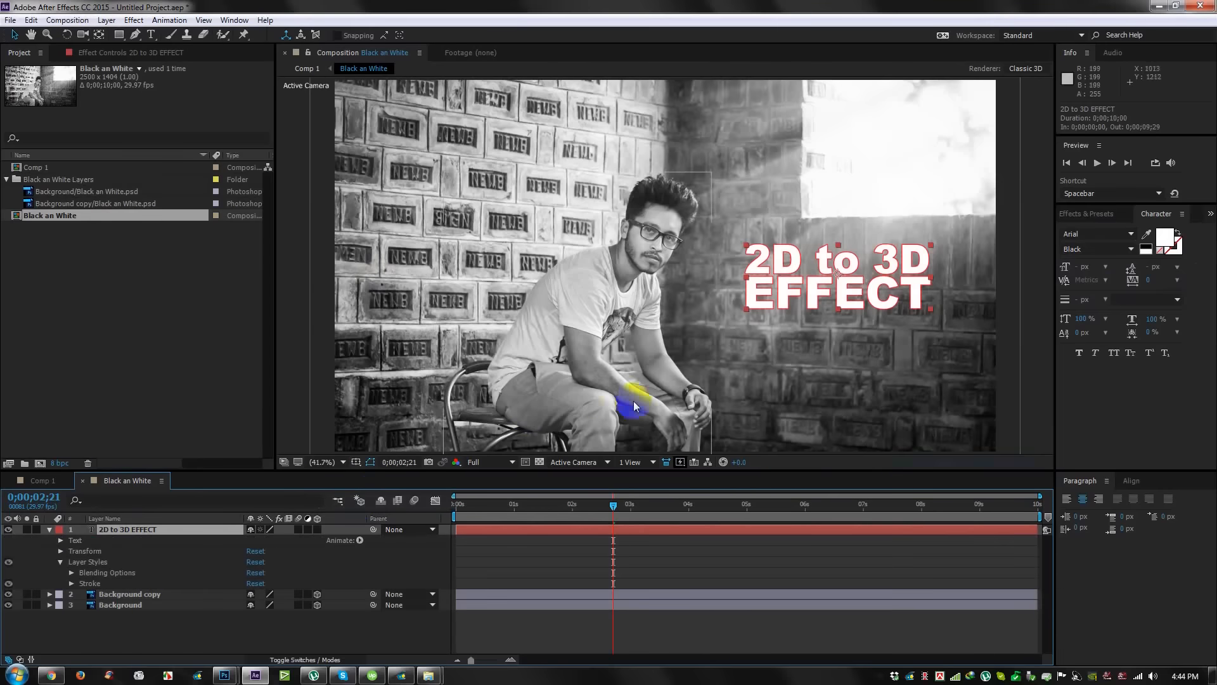
Change the text stroke's color to dark gray 3C3C3C.
{"action": "left_click", "coordinate": [71, 583]}
{"action": "left_click", "coordinate": [254, 606]}
{"action": "left_click_drag", "start_coordinate": [734, 454], "coordinate": [611, 535]}
{"action": "left_click_drag", "start_coordinate": [718, 456], "coordinate": [622, 473]}
{"action": "left_click", "coordinate": [915, 420]}
{"action": "left_click", "coordinate": [679, 474]}
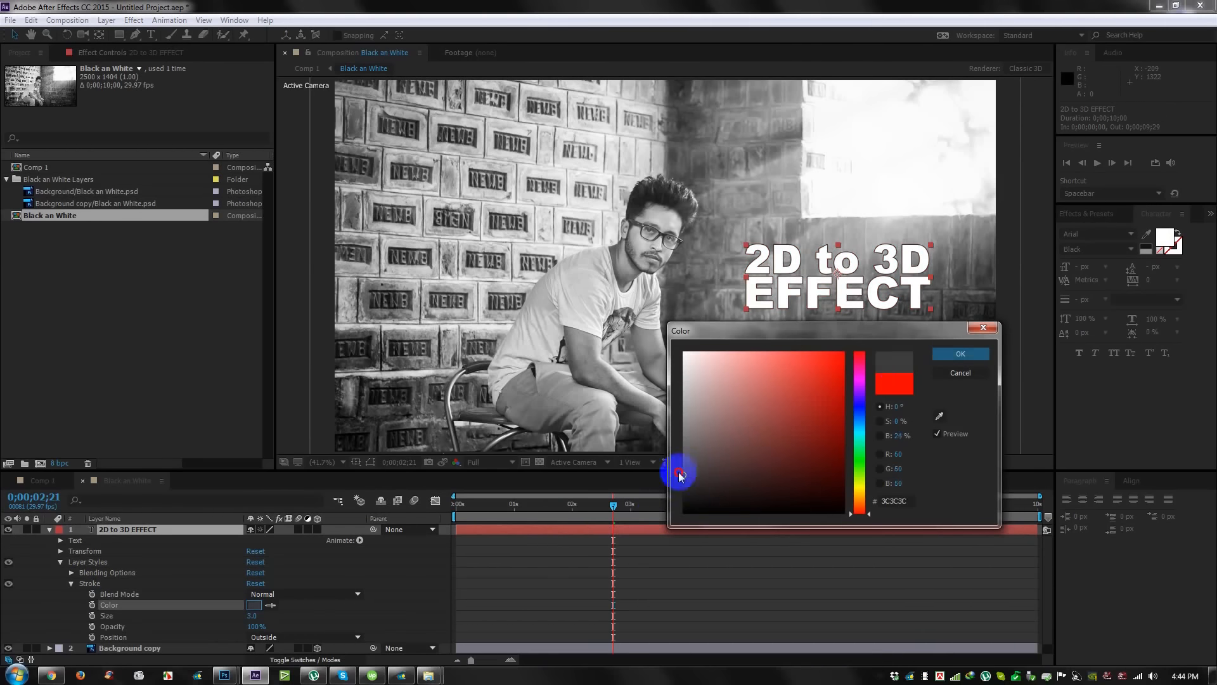
{"action": "left_click", "coordinate": [951, 354]}
Move the text to about 1844.8, 848.2 and collapse its layer properties.
{"action": "mouse_move", "coordinate": [830, 301]}
{"action": "left_mouse_down"}
{"action": "mouse_move", "coordinate": [837, 406]}
{"action": "mouse_move", "coordinate": [817, 321]}
{"action": "left_mouse_up"}
{"action": "left_click", "coordinate": [95, 574]}
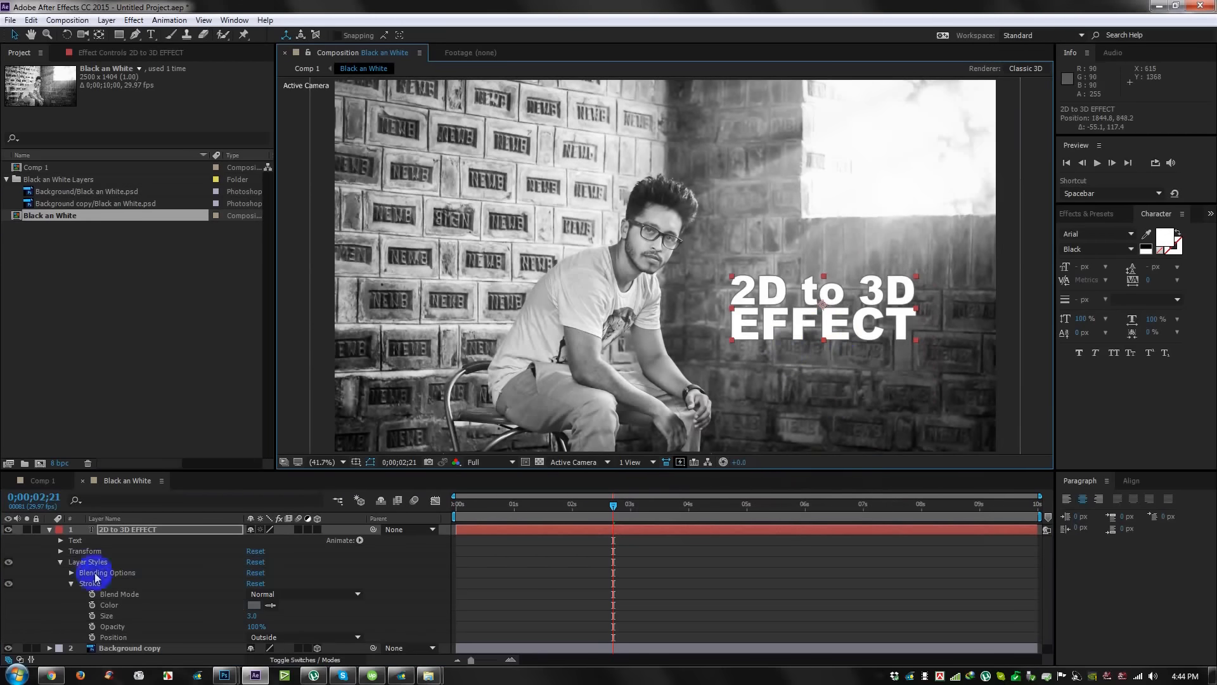
{"action": "left_click", "coordinate": [50, 531]}
Turn on keyframing for all of the text layer's transform properties at 0;00;00;00.
{"action": "left_click_drag", "start_coordinate": [509, 513], "coordinate": [446, 521]}
{"action": "left_click", "coordinate": [887, 343]}
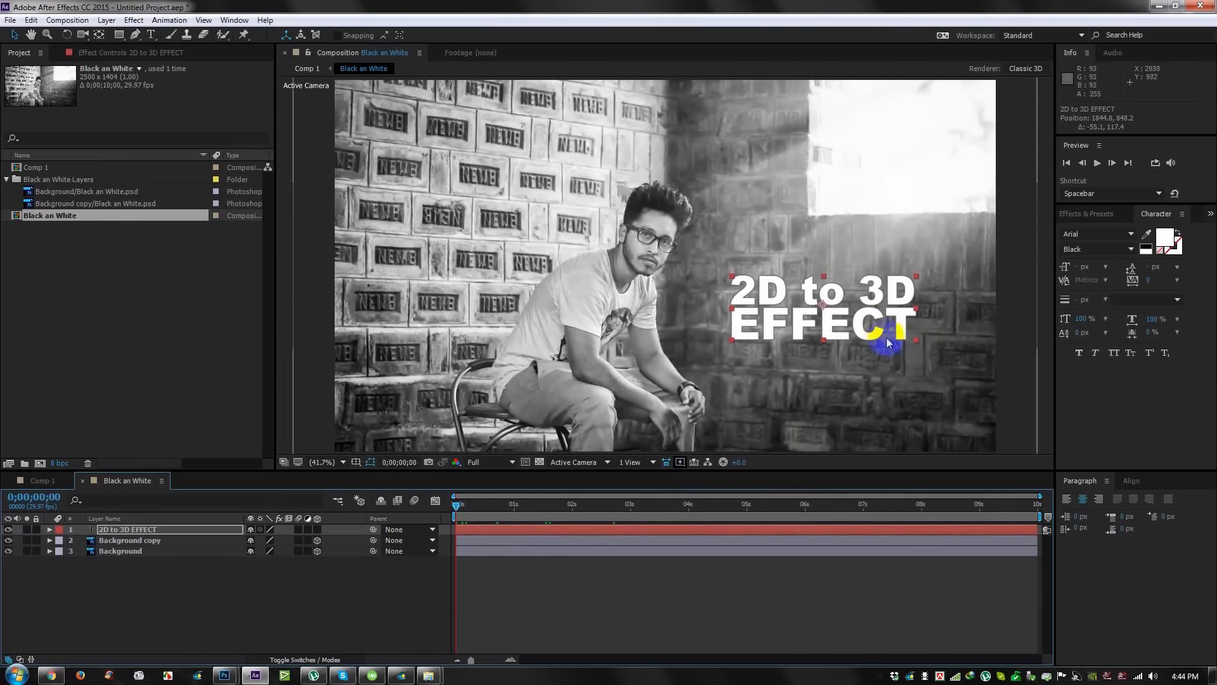
{"action": "left_click", "coordinate": [49, 529]}
{"action": "left_click", "coordinate": [60, 561]}
{"action": "left_click", "coordinate": [60, 551]}
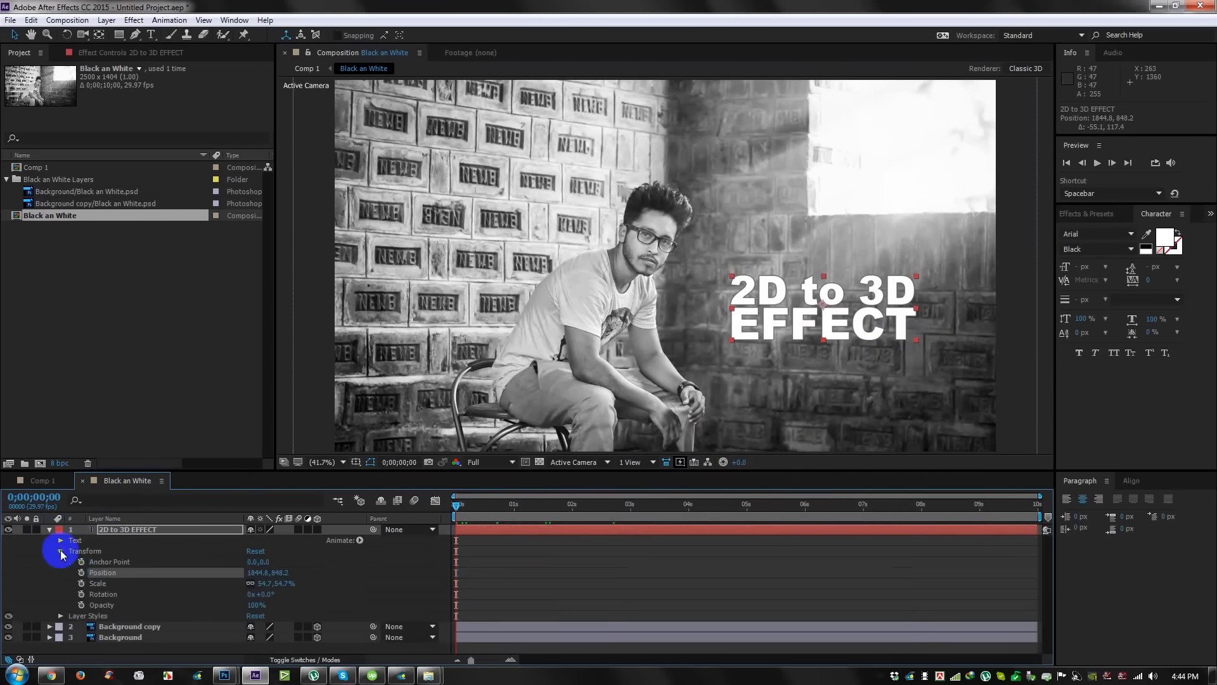
{"action": "left_click_drag", "start_coordinate": [82, 572], "coordinate": [82, 615]}
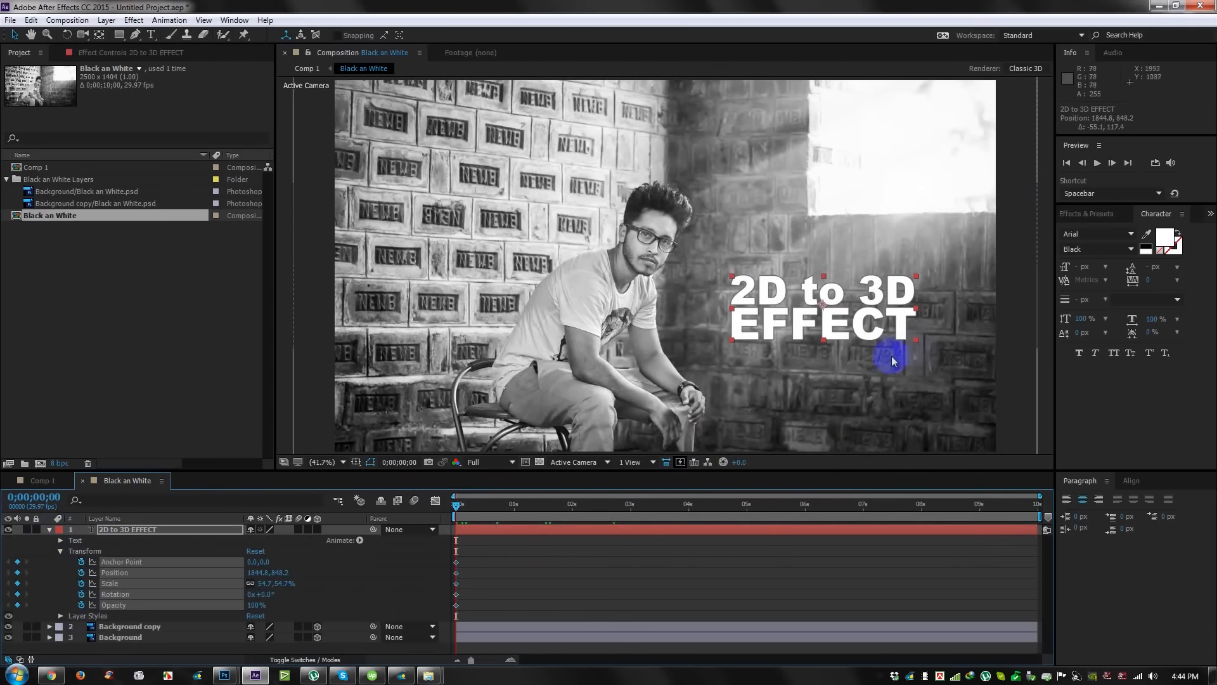
Animate the text from about 45% scale at 0;00;00;00 to 55.8% at position 1873.6, 841.0 at 0;00;05;17.
{"action": "mouse_move", "coordinate": [914, 341]}
{"action": "left_mouse_down"}
{"action": "mouse_move", "coordinate": [843, 340]}
{"action": "mouse_move", "coordinate": [917, 344]}
{"action": "mouse_move", "coordinate": [828, 316]}
{"action": "left_mouse_up"}
{"action": "left_click", "coordinate": [427, 557]}
{"action": "left_click_drag", "start_coordinate": [463, 512], "coordinate": [779, 512]}
{"action": "left_click", "coordinate": [232, 572]}
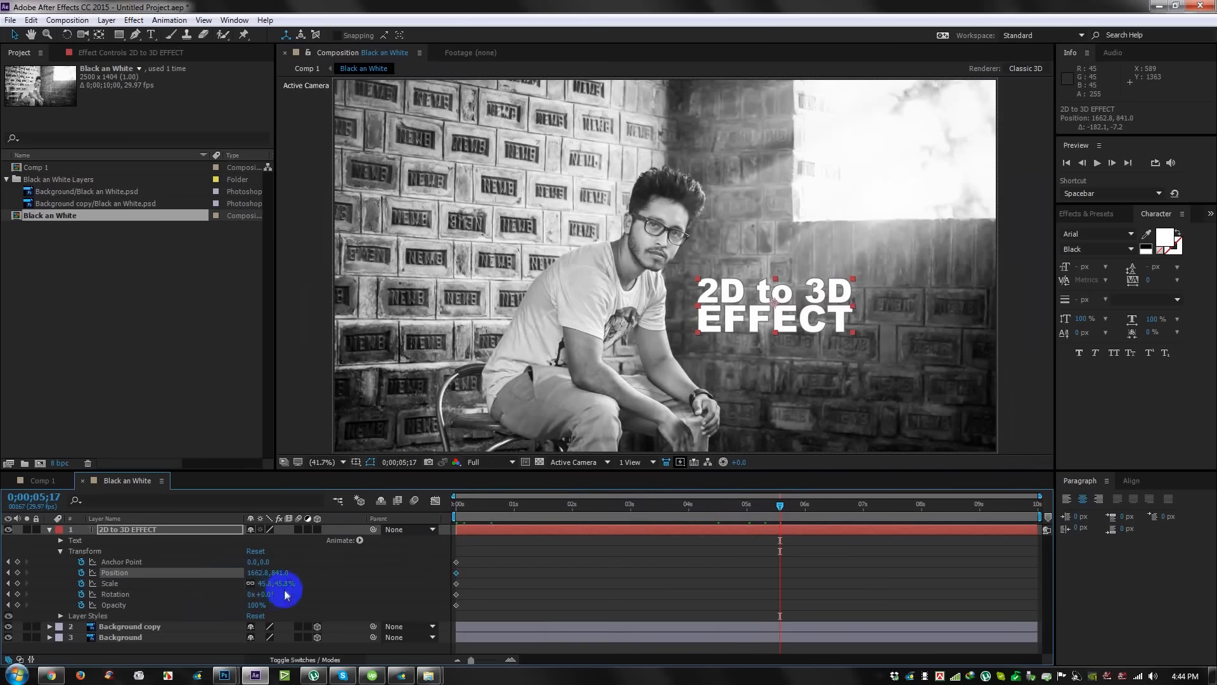
{"action": "left_click_drag", "start_coordinate": [284, 583], "coordinate": [283, 583]}
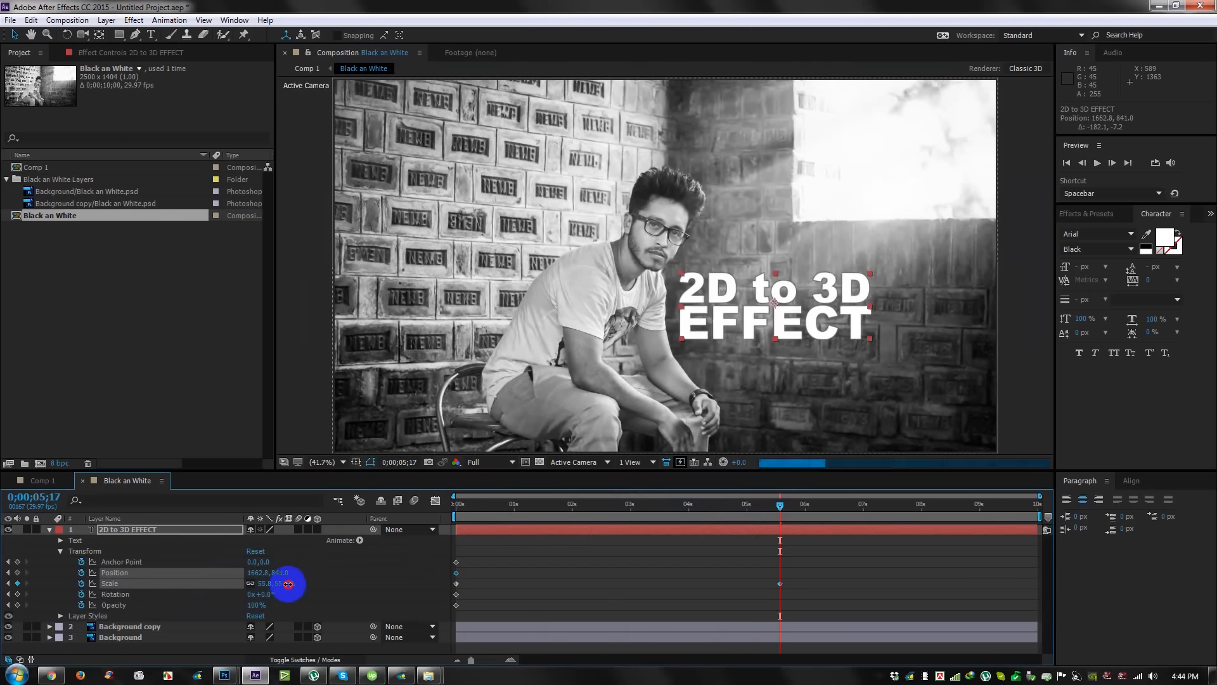
{"action": "left_click_drag", "start_coordinate": [800, 323], "coordinate": [858, 324]}
{"action": "left_click", "coordinate": [781, 505]}
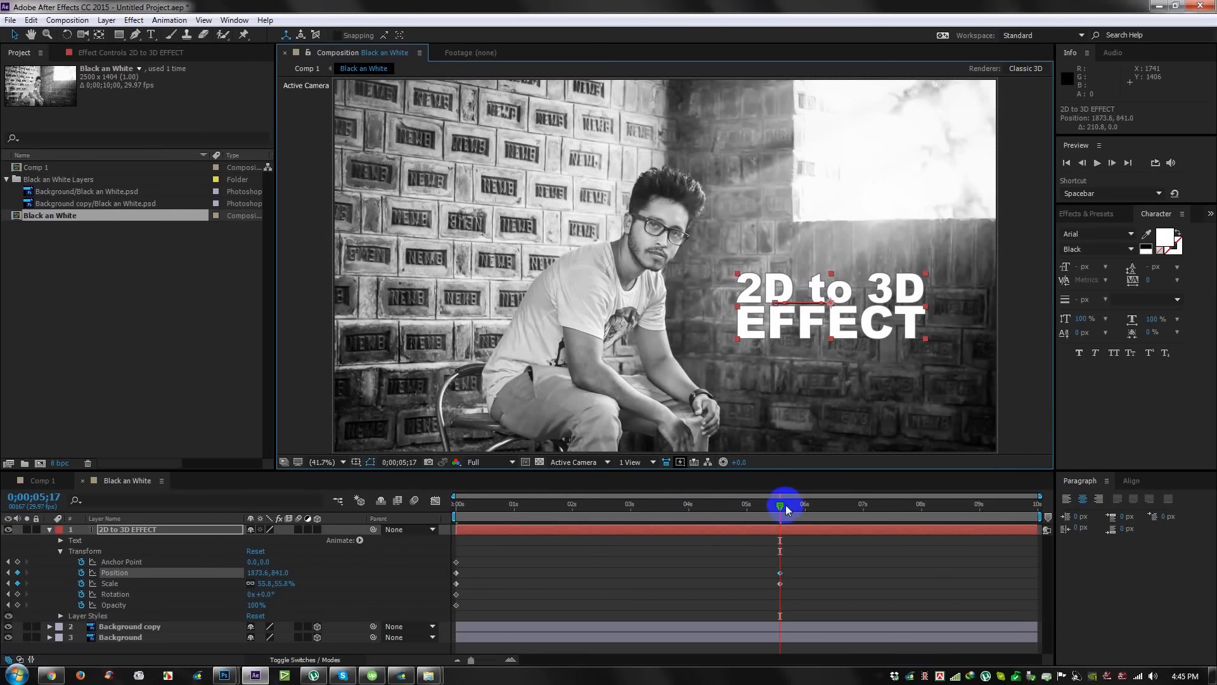
Move the text's ending Position and Scale keyframes to about six seconds and preview the animation.
{"action": "left_click_drag", "start_coordinate": [782, 588], "coordinate": [808, 588]}
{"action": "left_click", "coordinate": [796, 565]}
{"action": "key", "text": "space"}
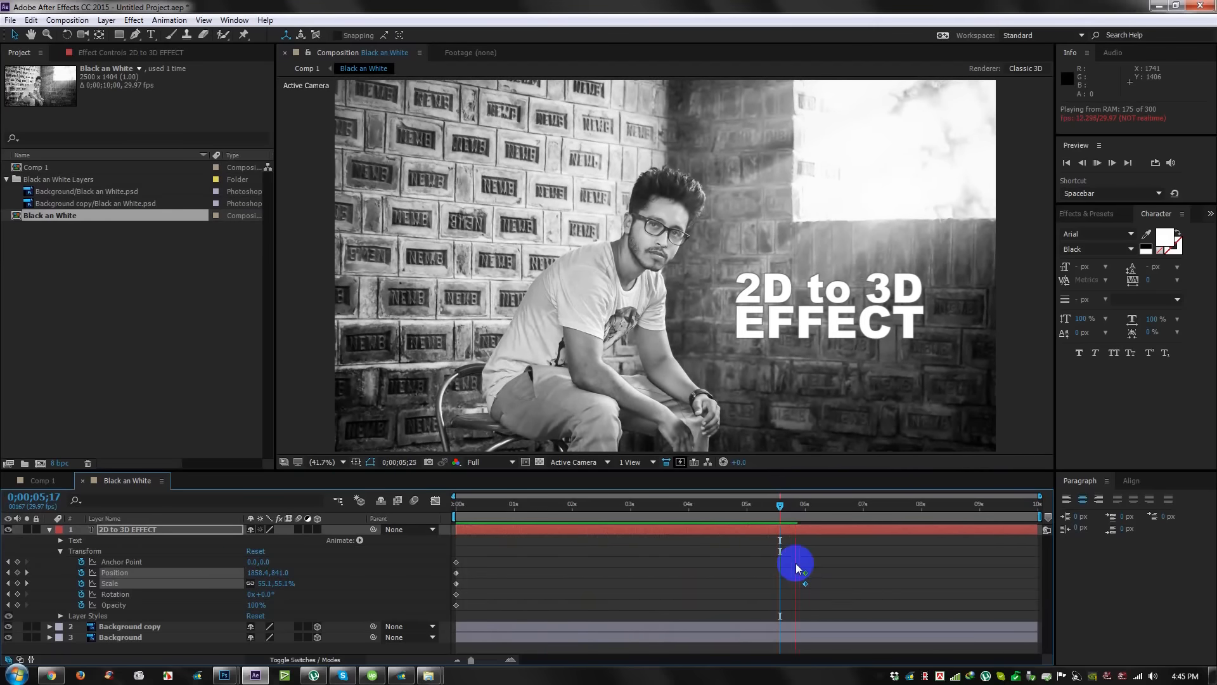
{"action": "key", "text": "space"}
Delete the text's ending Position and Scale keyframes and lower the text to about 1813.7, 1099.7 at 0;00;00;00.
{"action": "left_click_drag", "start_coordinate": [897, 505], "coordinate": [789, 595]}
{"action": "key", "text": "Delete"}
{"action": "left_click_drag", "start_coordinate": [800, 508], "coordinate": [411, 552]}
{"action": "left_click_drag", "start_coordinate": [815, 308], "coordinate": [883, 365]}
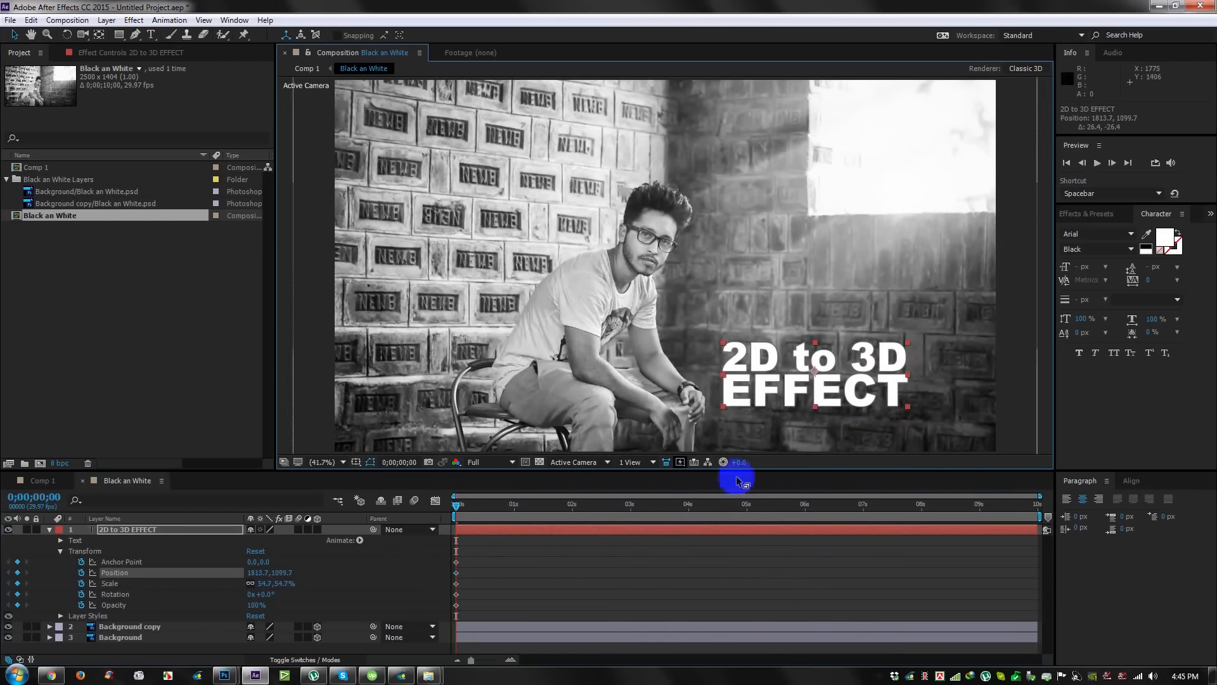
At 0;00;06;00, raise the text to about 1813.7, 829.0 and enlarge it to about 64.5%.
{"action": "left_click", "coordinate": [809, 504]}
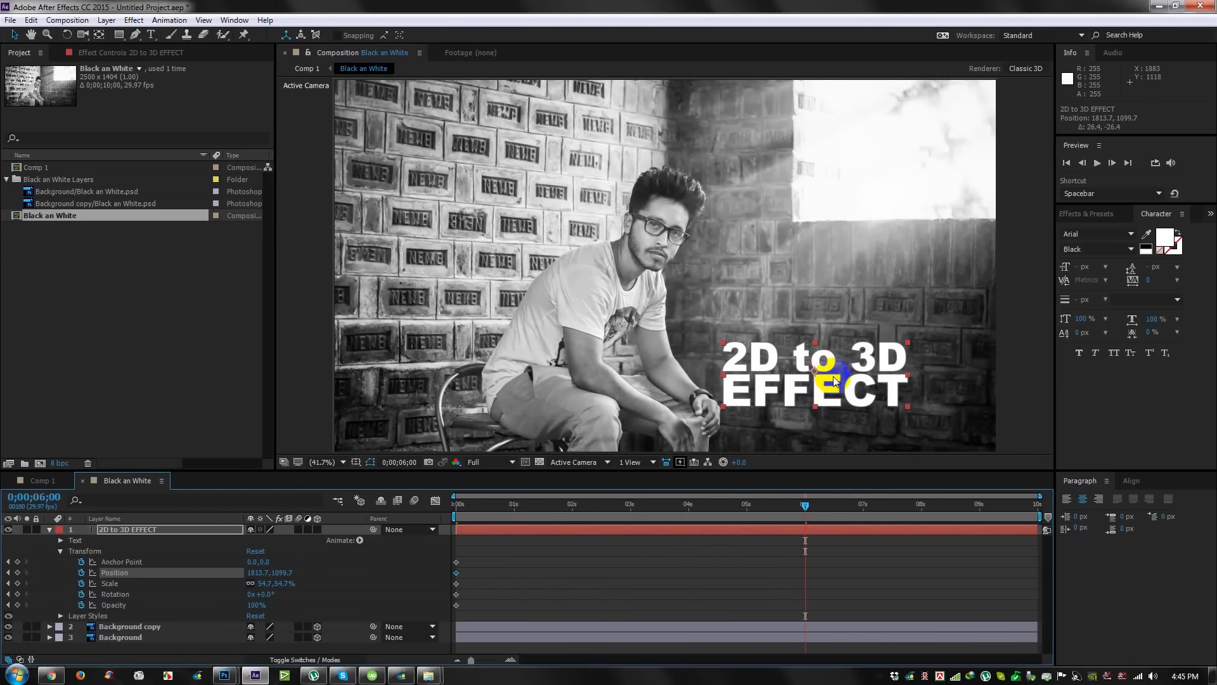
{"action": "left_click_drag", "start_coordinate": [838, 384], "coordinate": [835, 312]}
{"action": "mouse_move", "coordinate": [909, 336]}
{"action": "left_mouse_down"}
{"action": "mouse_move", "coordinate": [886, 343]}
{"action": "mouse_move", "coordinate": [932, 345]}
{"action": "left_mouse_up"}
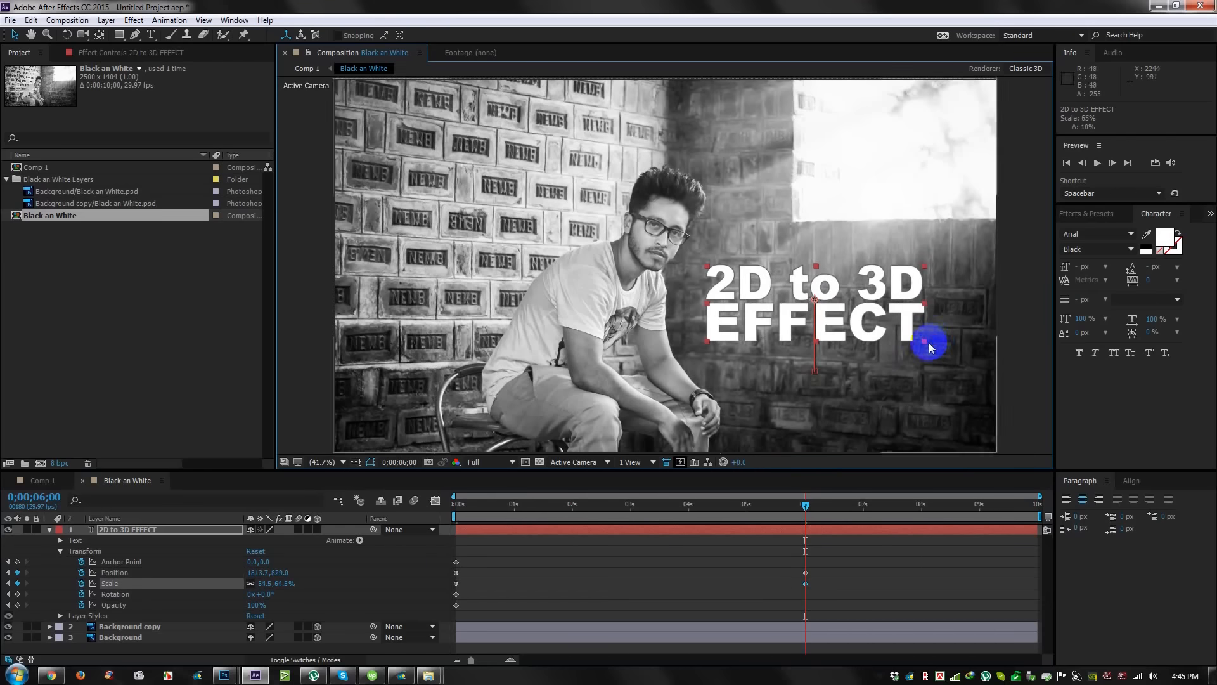
Apply Easy Ease to all of the text layer's keyframes and preview the animation.
{"action": "left_click_drag", "start_coordinate": [865, 606], "coordinate": [456, 562]}
{"action": "right_click", "coordinate": [456, 562]}
{"action": "mouse_move", "coordinate": [532, 553]}
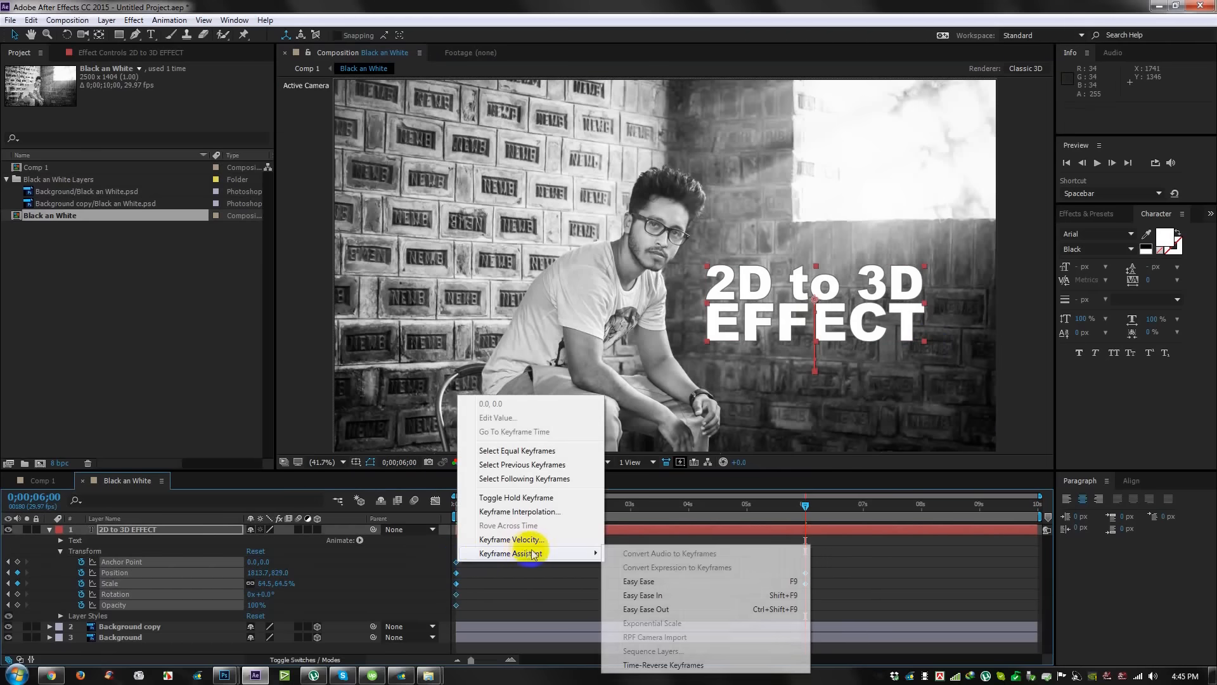
{"action": "left_click", "coordinate": [639, 581]}
{"action": "key", "text": "space"}
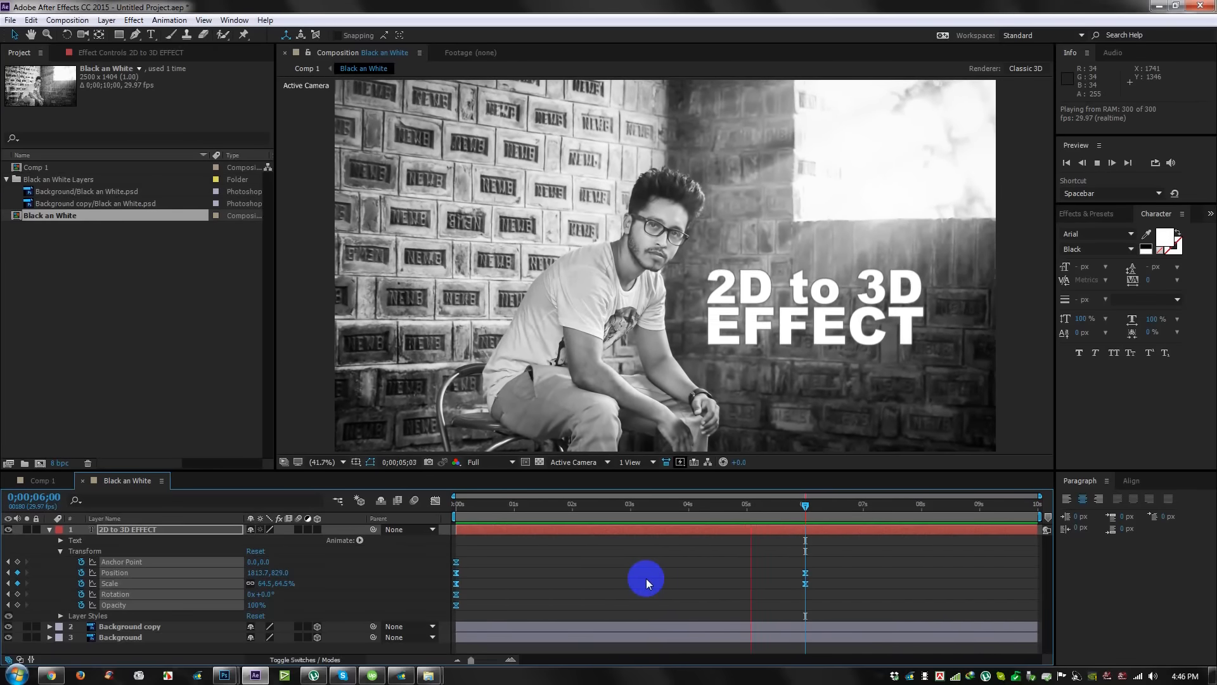
{"action": "key", "text": "space"}
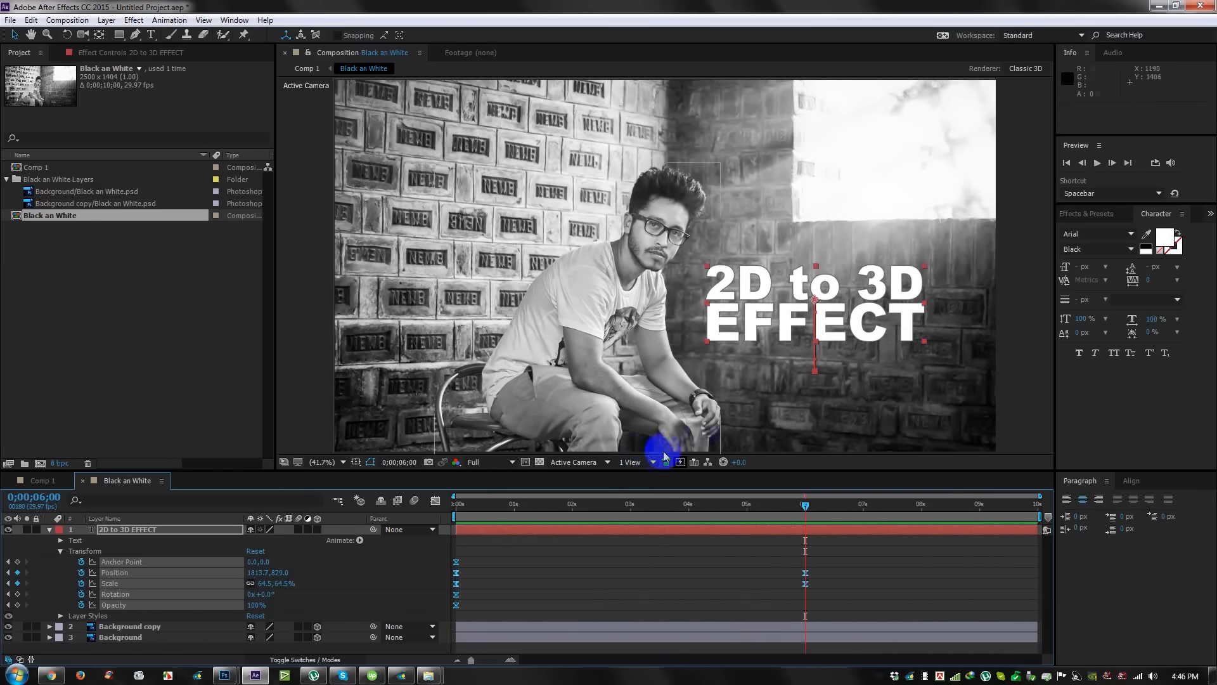
Collapse the 2D to 3D EFFECT layer's properties in the timeline.
{"action": "scroll", "coordinate": [701, 419], "scroll_direction": "down", "scroll_amount": 2}
{"action": "scroll", "coordinate": [657, 331], "scroll_direction": "up", "scroll_amount": 2}
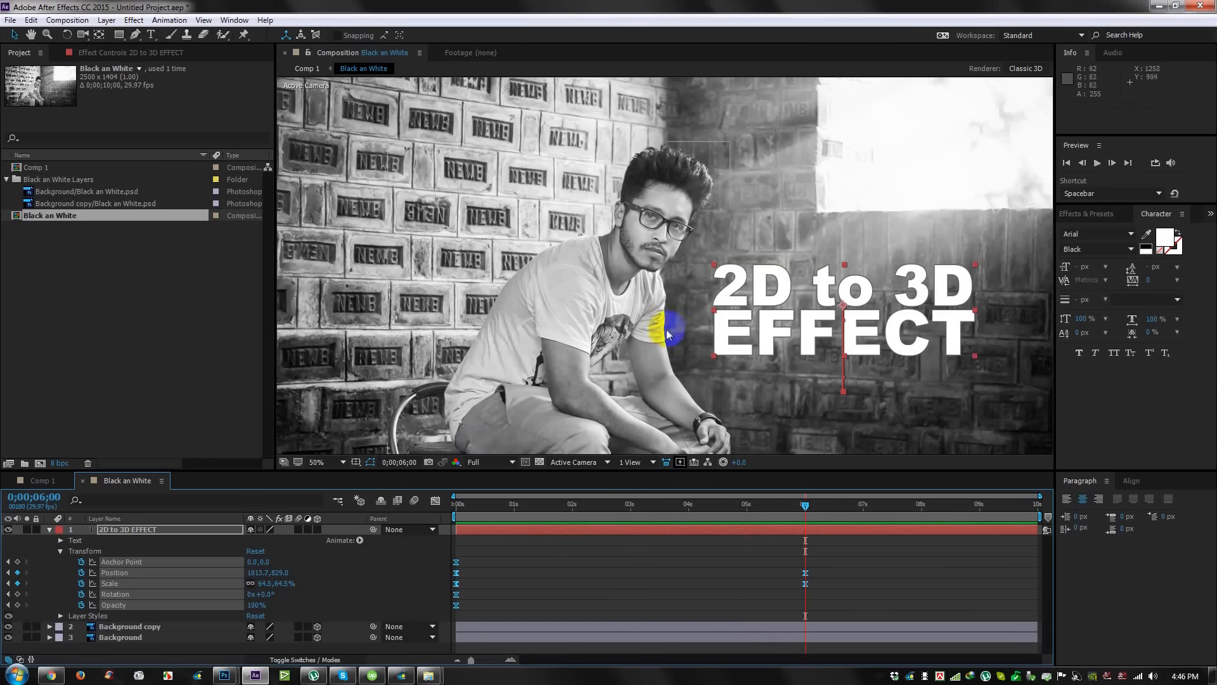
{"action": "left_click", "coordinate": [51, 529]}
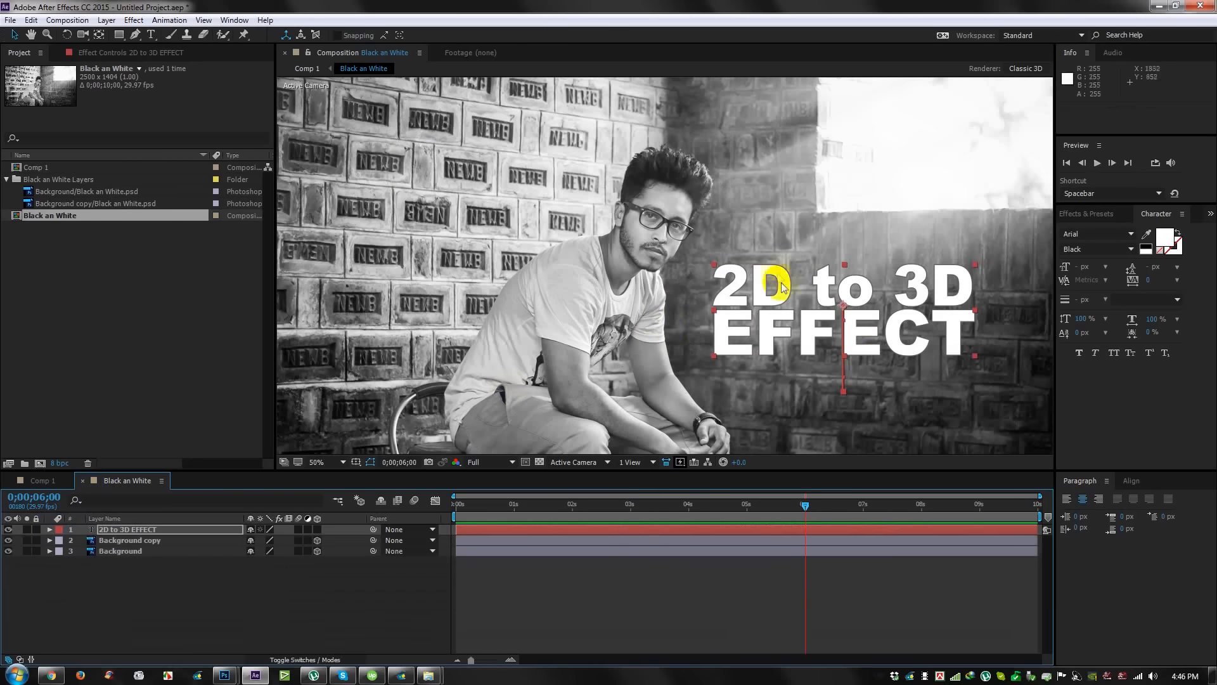